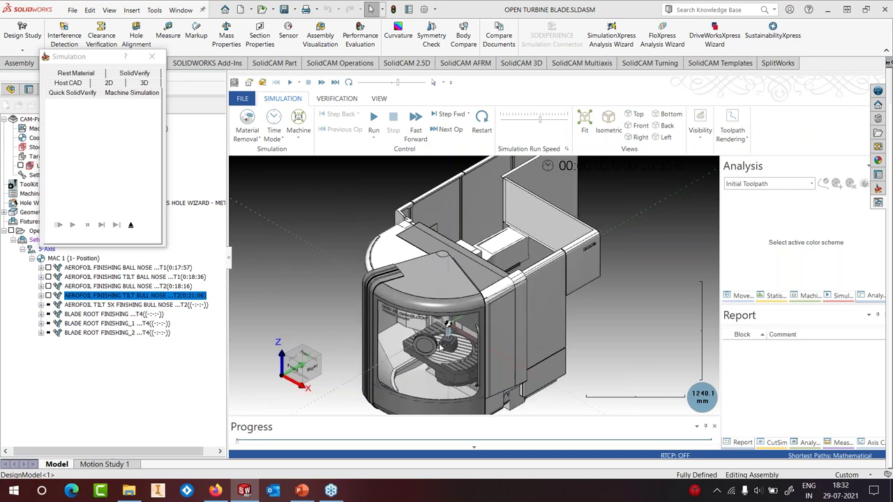
Hide the machine housing and run the machine simulation of the tilted bull nose aerofoil finishing operation.
left_click(705, 140)
left_click(845, 185)
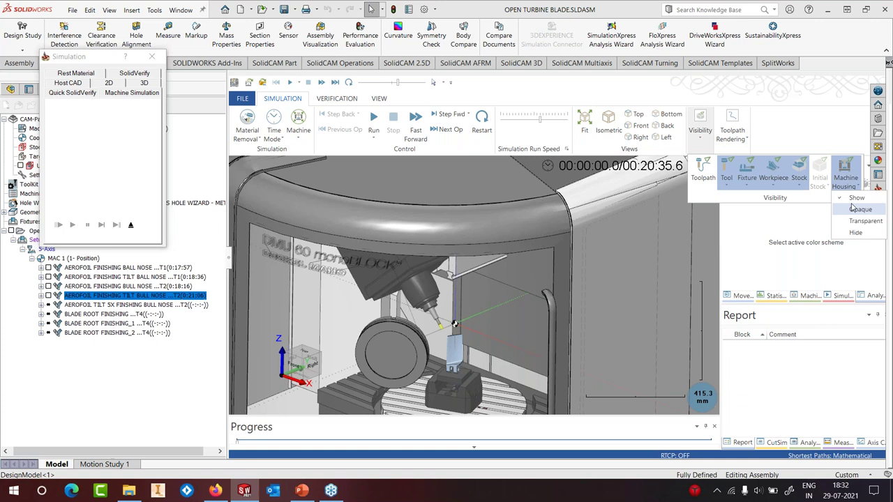
left_click(856, 234)
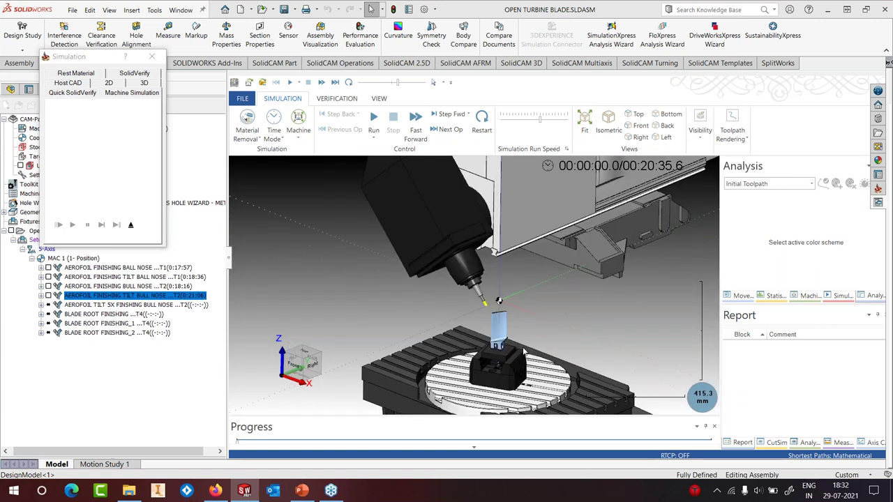
left_click(374, 120)
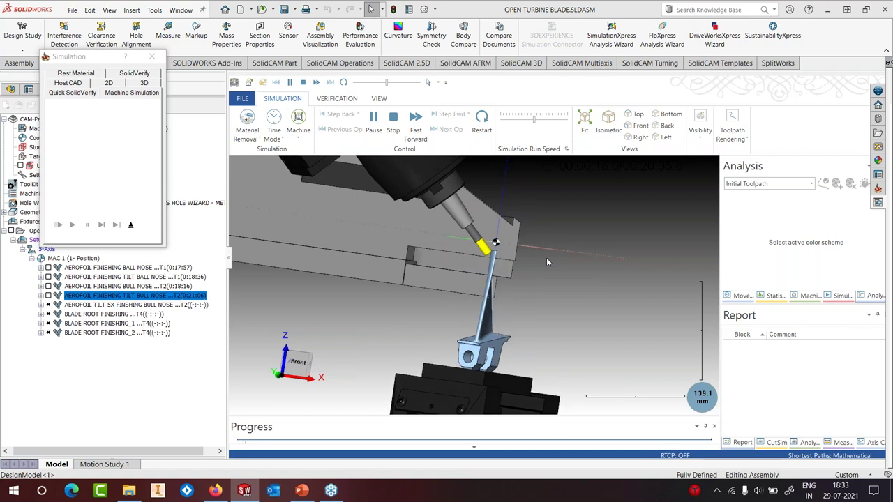
Show the move list with all axis columns in a wider pane, and end the running simulation.
left_click(744, 297)
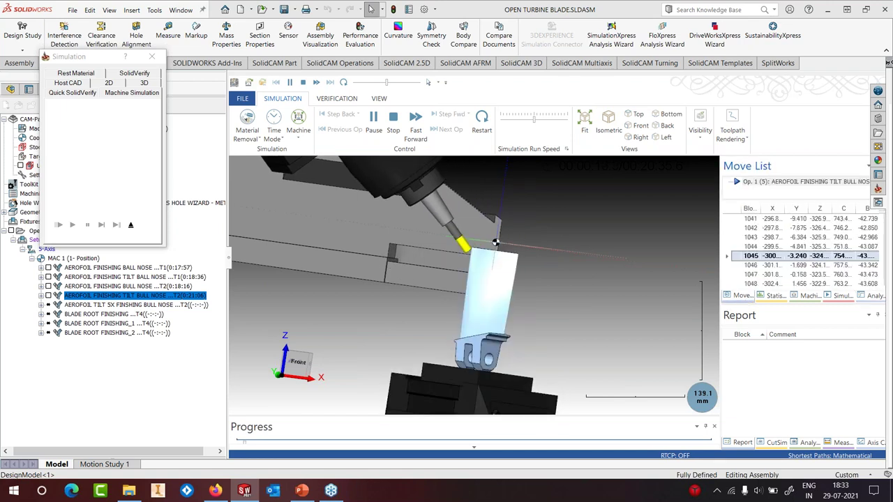
left_click_drag(719, 231, 618, 230)
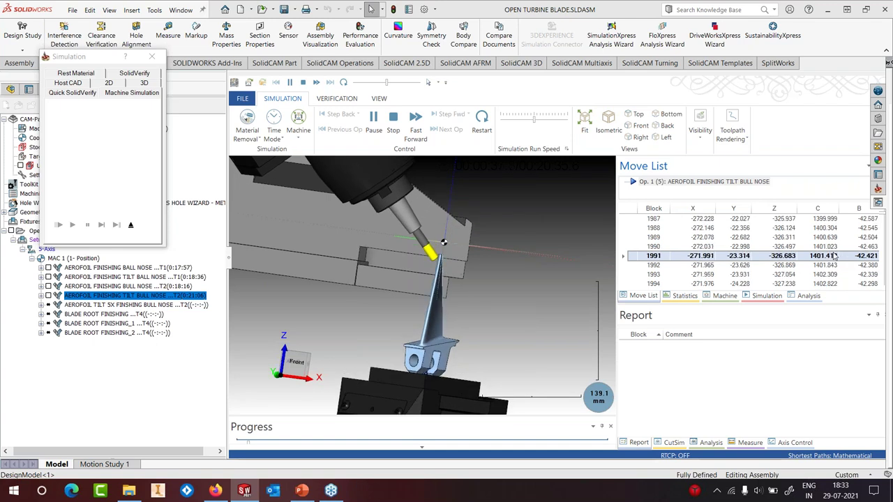
left_click(388, 123)
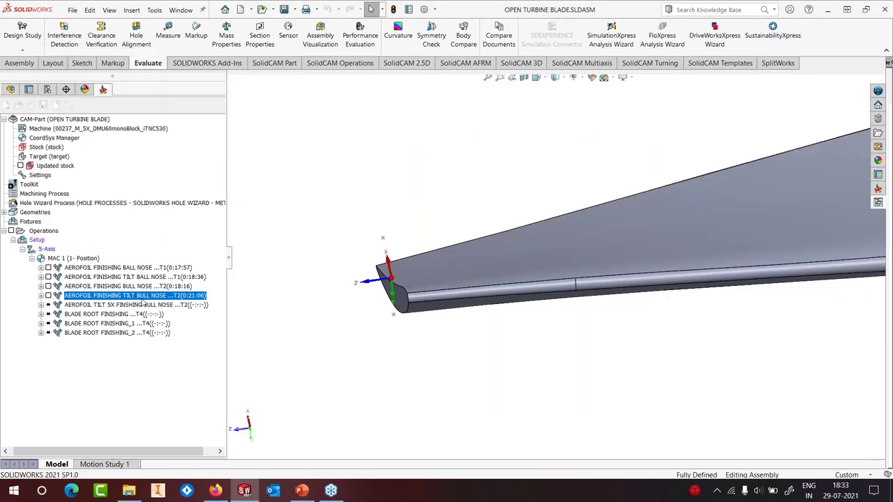
Set the AEROFOIL FINISHING TILT BULL NOSE operation's output format to 4 Axis, with the 5th axis locked at 45 around the Z-Axis.
double_click(136, 296)
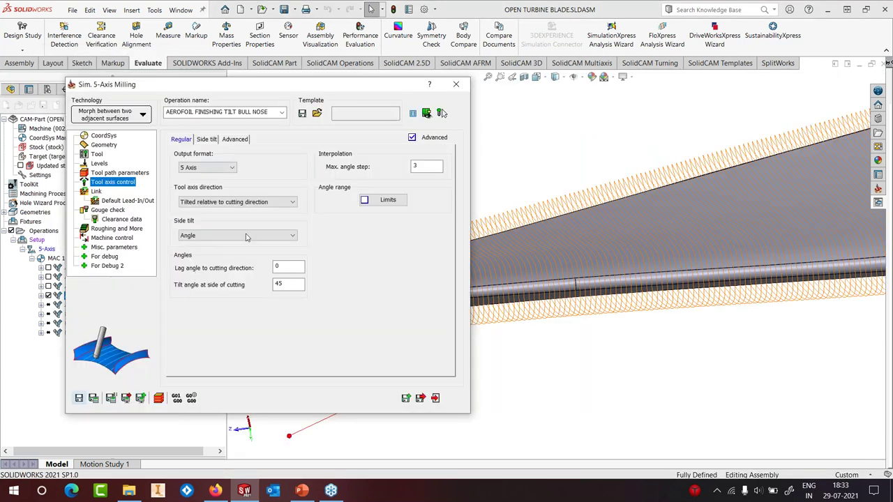
left_click(225, 167)
left_click(202, 182)
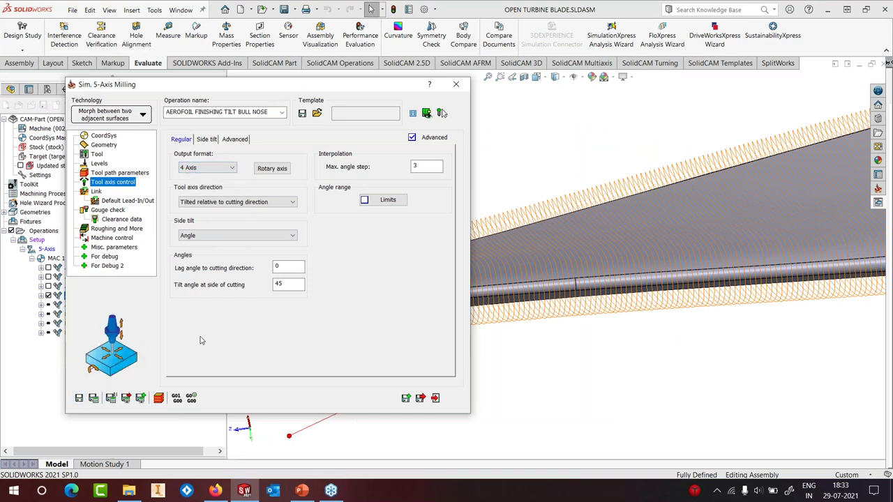
double_click(279, 283)
type("0")
left_click(273, 169)
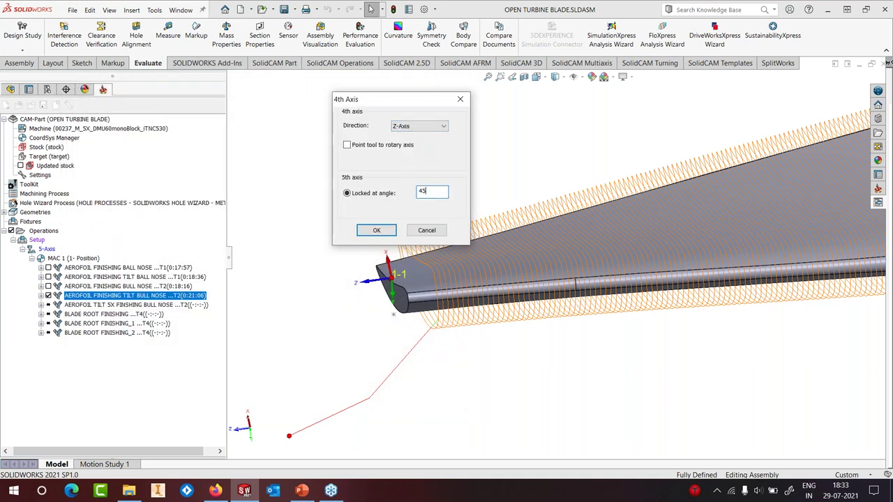
left_click(393, 231)
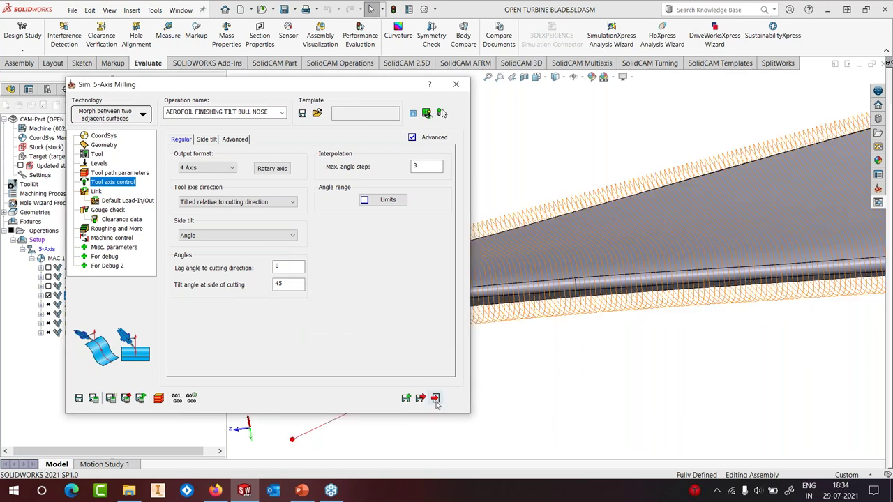
Simulate the 4-axis tilted bull nose operation on the machine at a faster run speed, and exit the simulation.
left_click(158, 398)
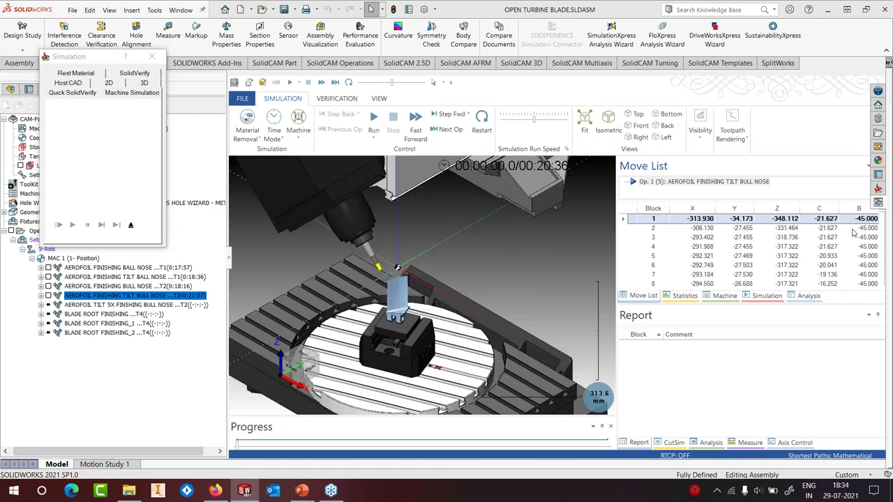
left_click_drag(427, 298, 363, 268)
left_click(374, 120)
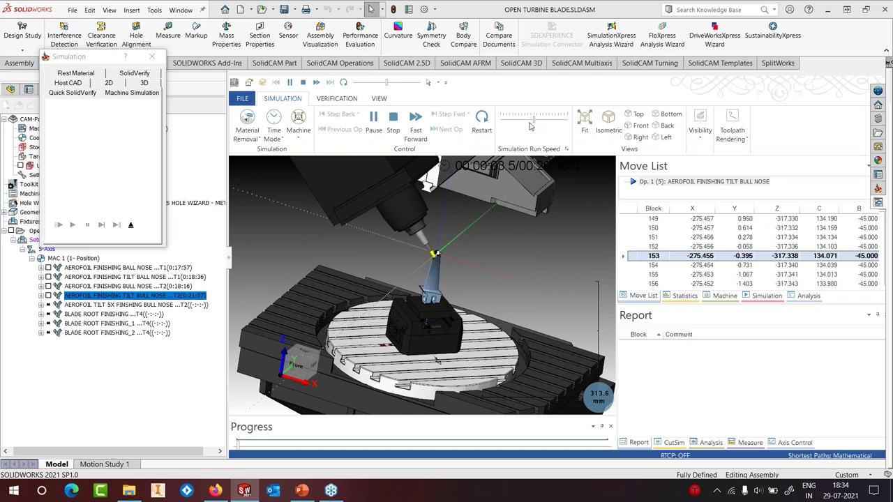
left_click_drag(534, 119, 545, 118)
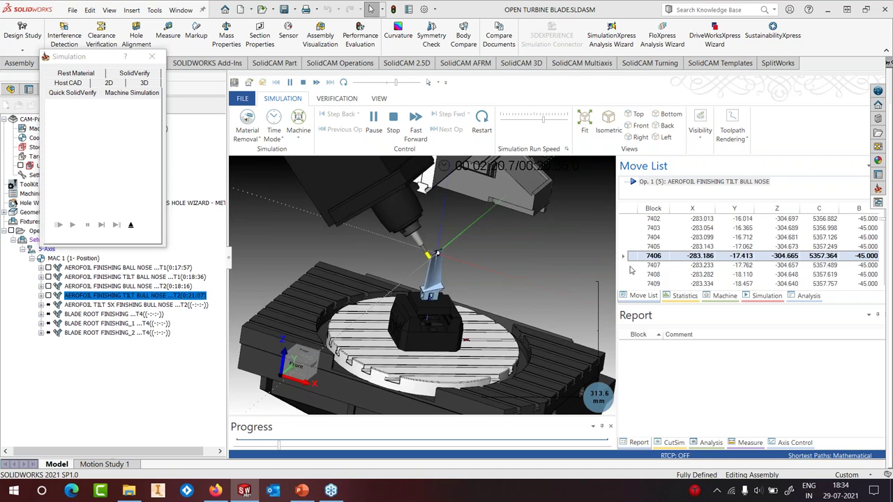
left_click(131, 225)
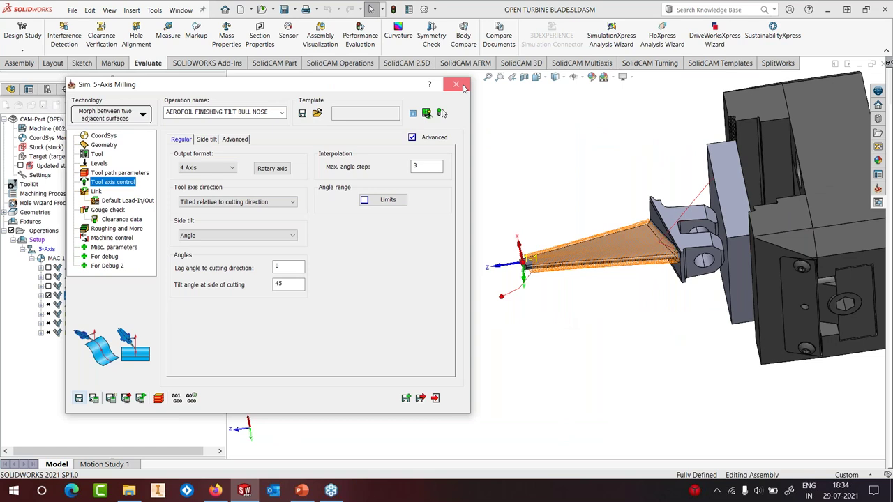
Close the tilted bull nose operation and hide its toolpath on the turbine blade.
left_click(441, 113)
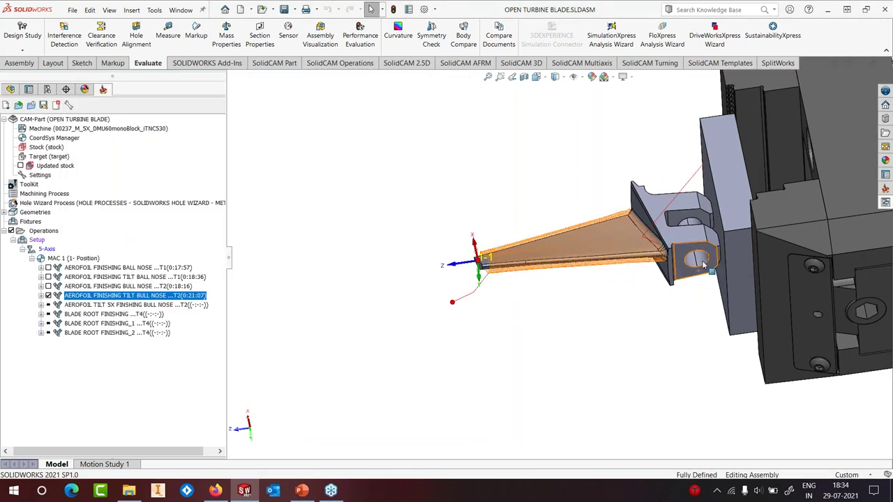
scroll(644, 221, "down", 4)
middle_click_drag(643, 220, 489, 237)
left_click(48, 295)
Open the BLADE ROOT FINISHING operation for editing and examine its drive surface and edge curve geometry.
left_click(89, 314)
right_click(89, 314)
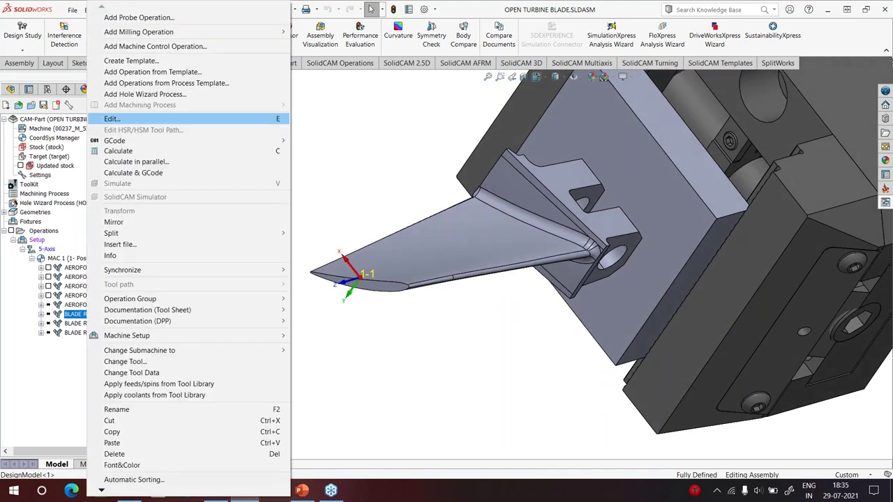
left_click(125, 118)
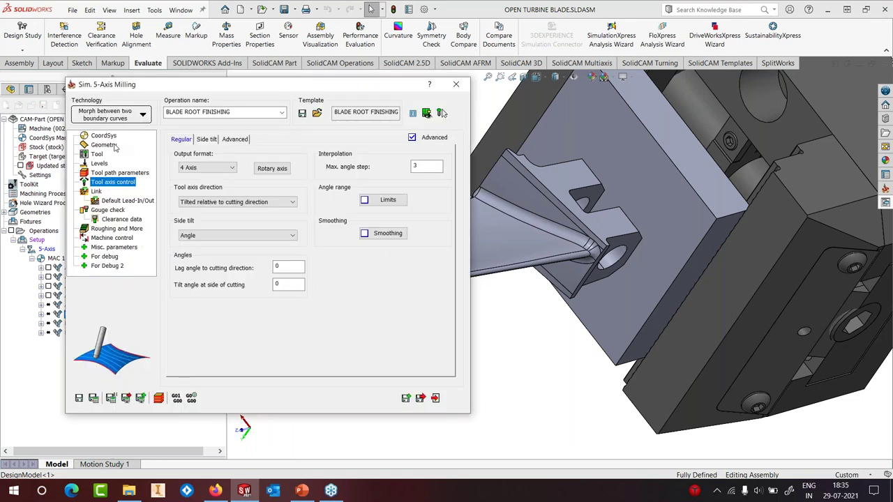
left_click(103, 145)
left_click(188, 182)
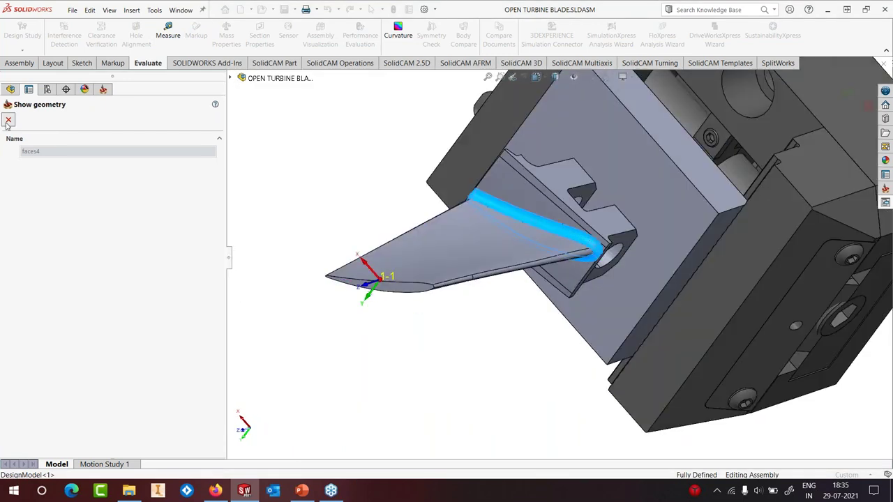
left_click(8, 121)
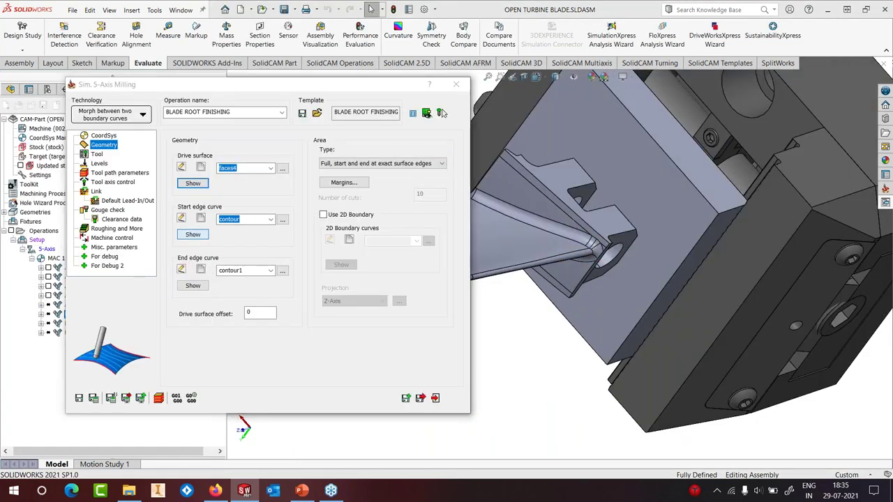
left_click(196, 291)
left_click(9, 120)
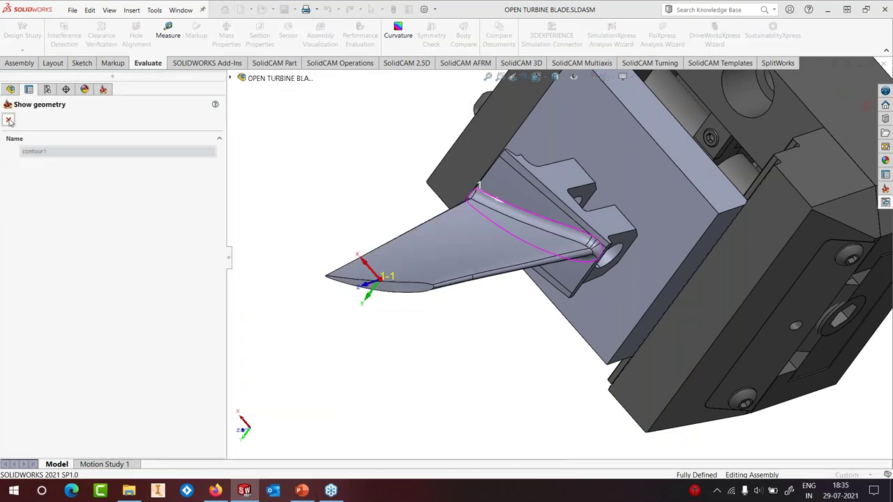
left_click(9, 120)
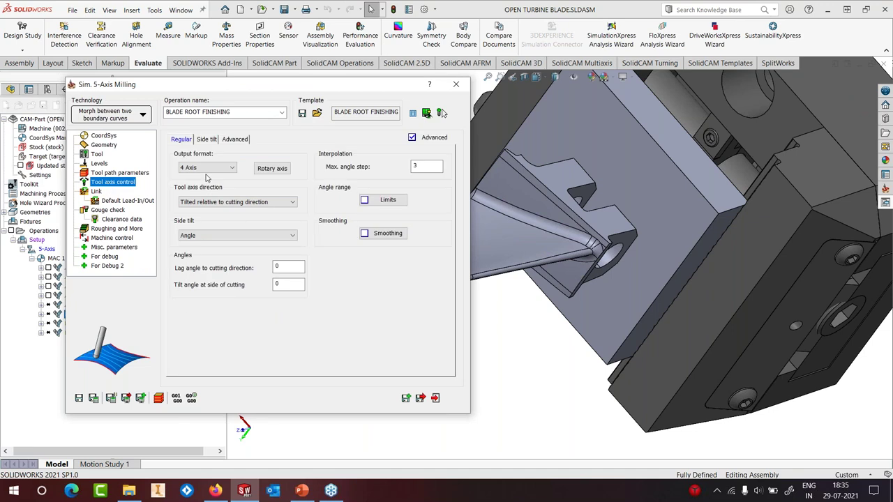
Review the BLADE ROOT FINISHING operation's rotary axis and tool settings, and save and calculate its toolpath.
left_click(259, 171)
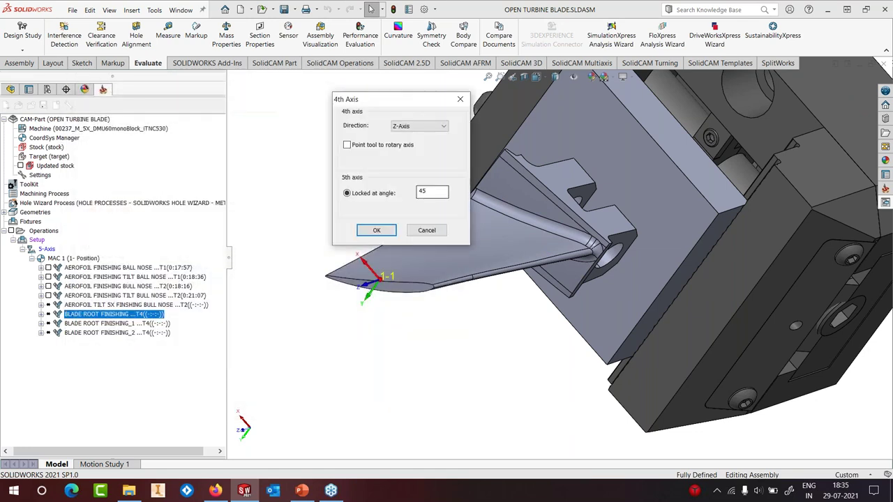
left_click(377, 231)
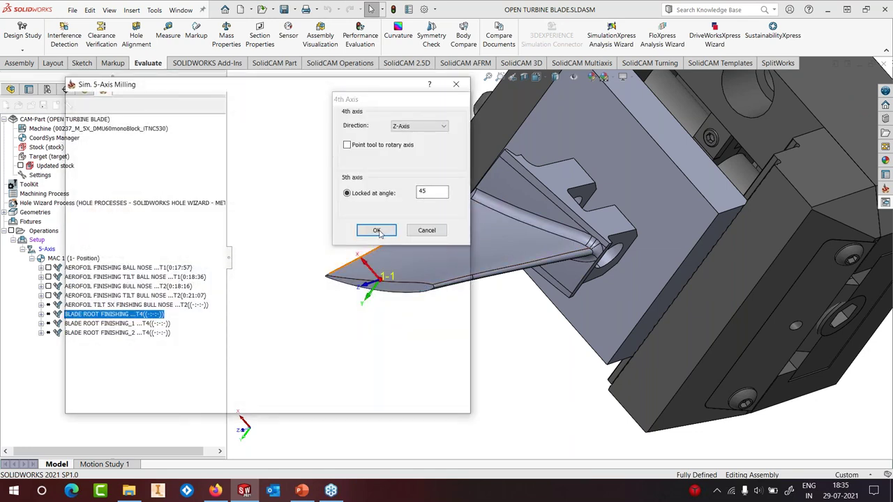
left_click(97, 154)
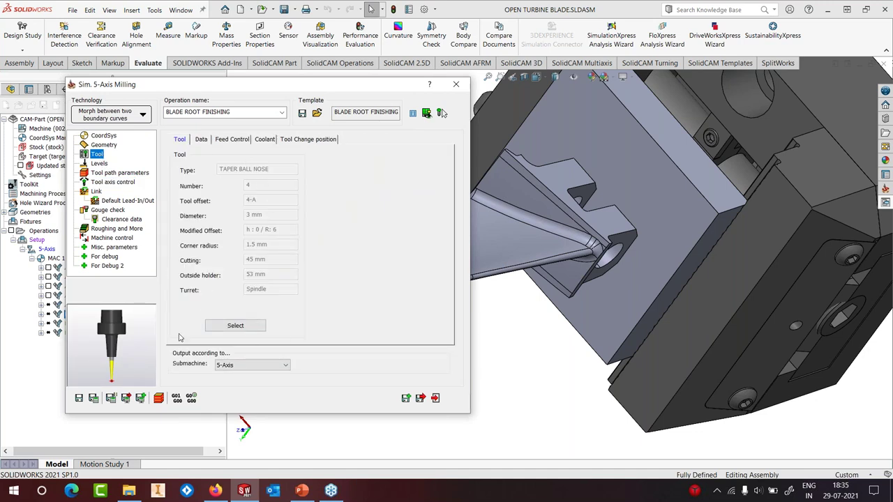
left_click(94, 398)
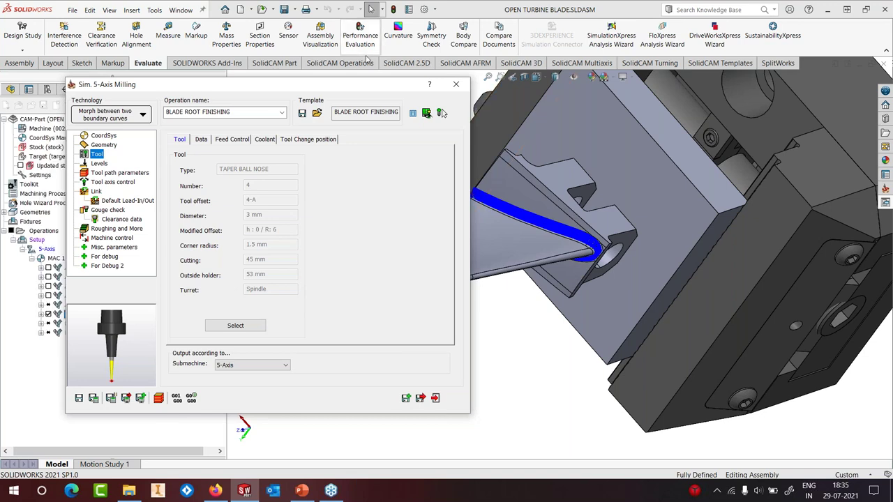
Inspect the calculated blade root toolpath, run its machine simulation with the move list shown, and stop it.
scroll(484, 215, "up", 10)
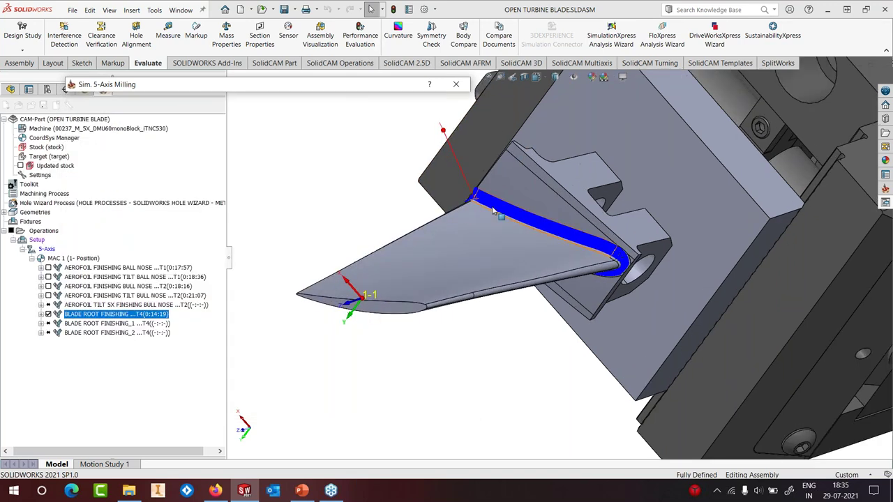
scroll(484, 215, "down", 12)
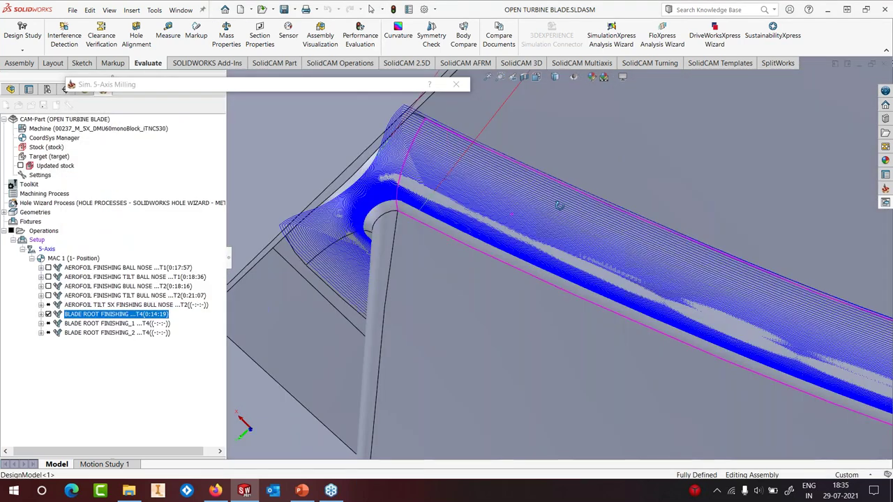
scroll(527, 222, "down", 3)
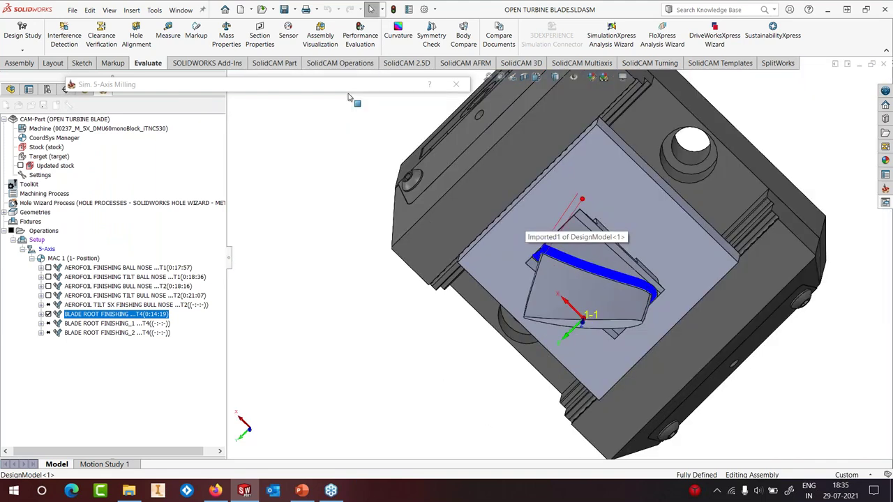
mouse_move(182, 391)
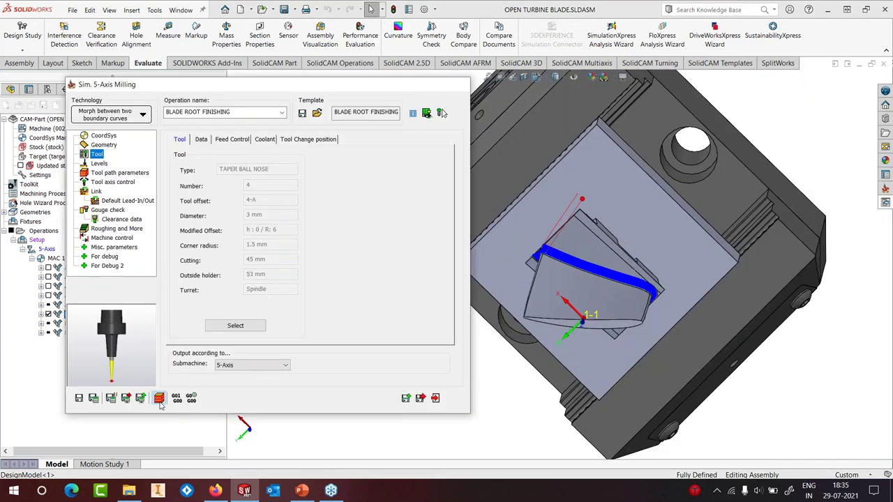
left_click(159, 399)
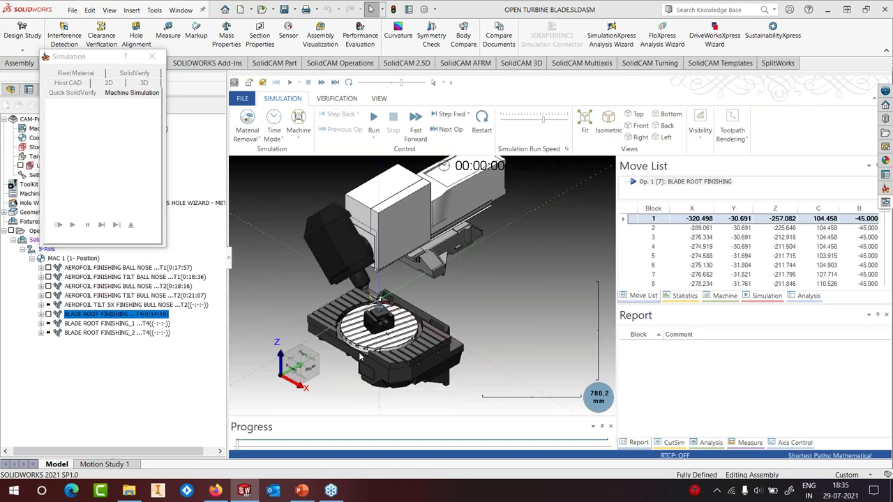
scroll(375, 305, "up", 10)
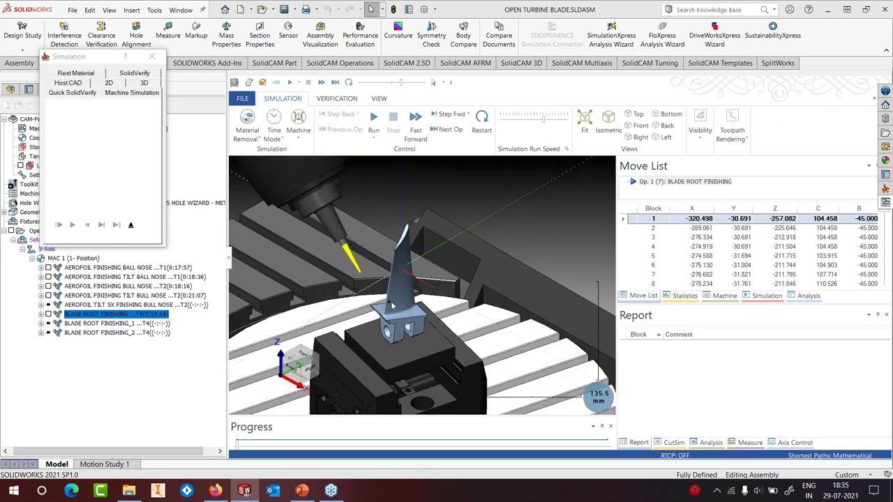
scroll(424, 315, "down", 3)
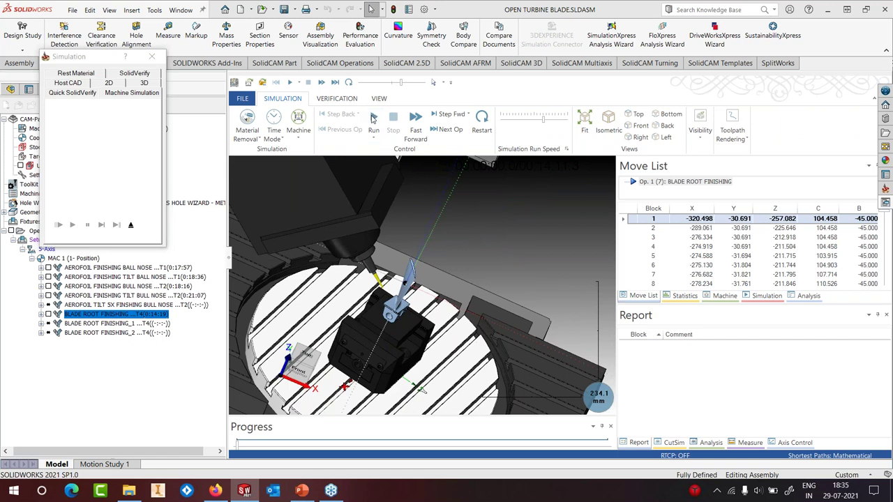
left_click(373, 120)
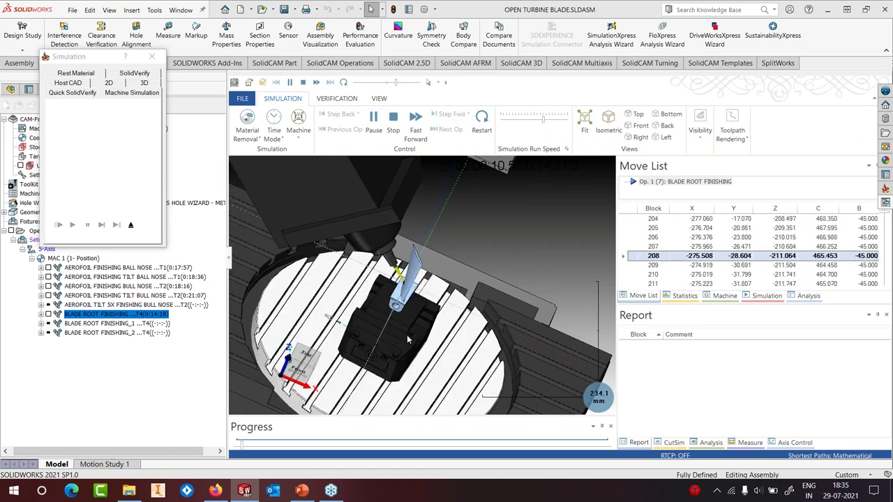
scroll(407, 335, "down", 3)
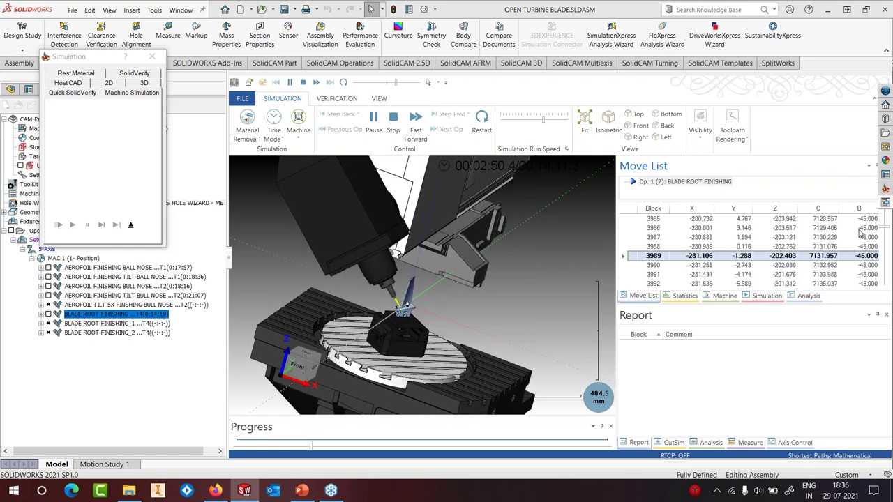
left_click(393, 130)
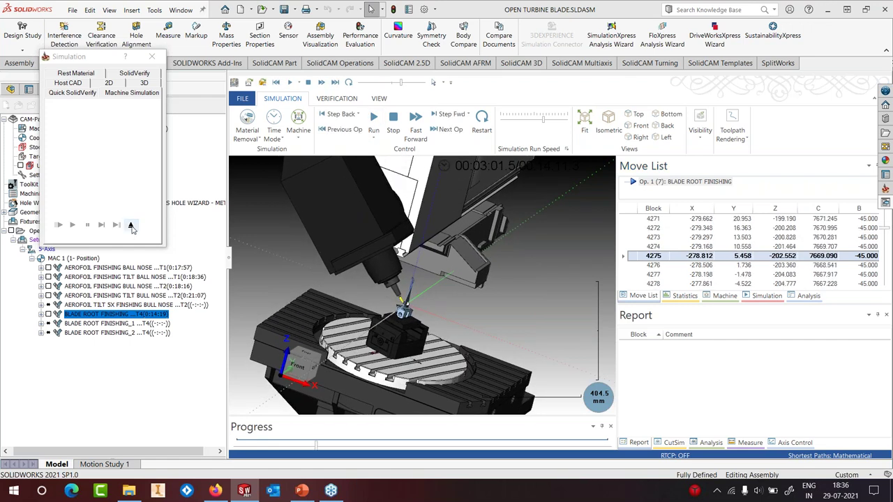
Exit the machine simulation, close the BLADE ROOT FINISHING operation and hide its toolpath.
left_click(130, 225)
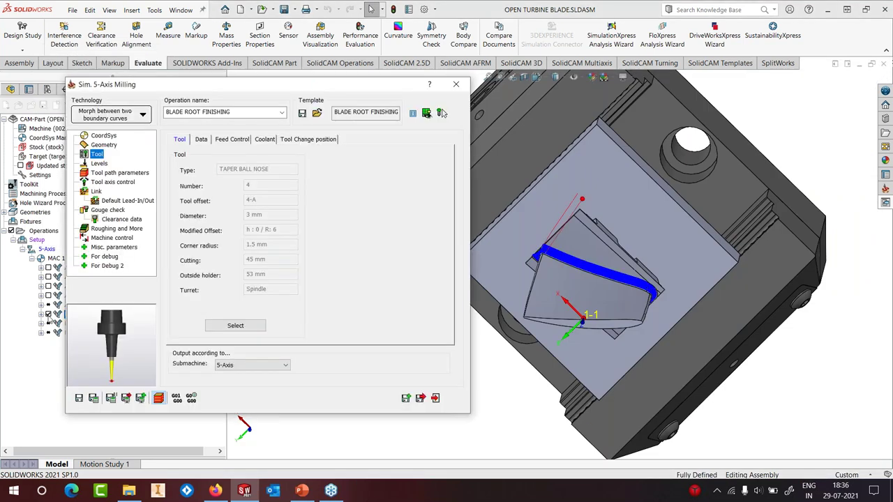
left_click(435, 397)
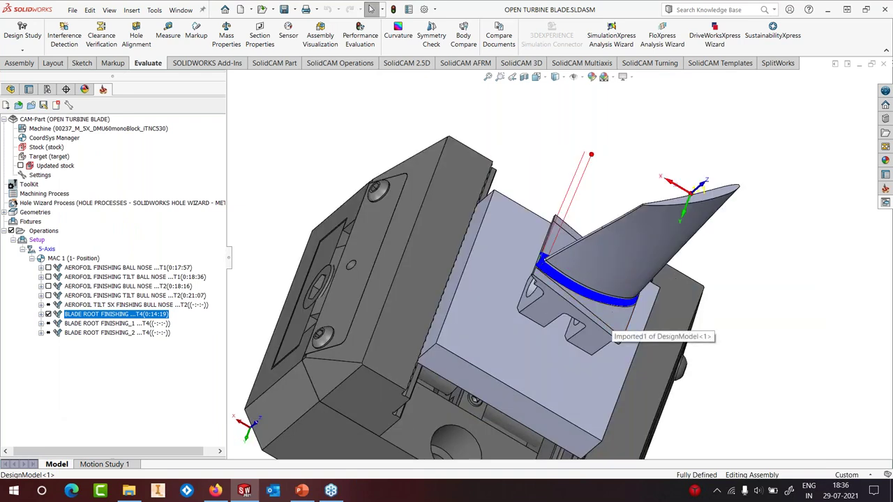
middle_click_drag(606, 326, 390, 302)
left_click(49, 314)
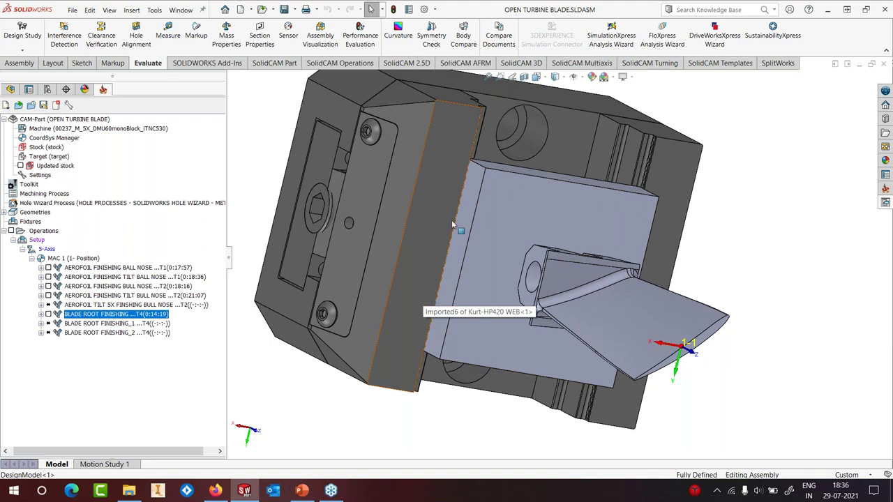
Open the BLADE ROOT FINISHING_1 operation for editing and examine its drive surface, start edge curve and end edge curve.
key("ctrl+1")
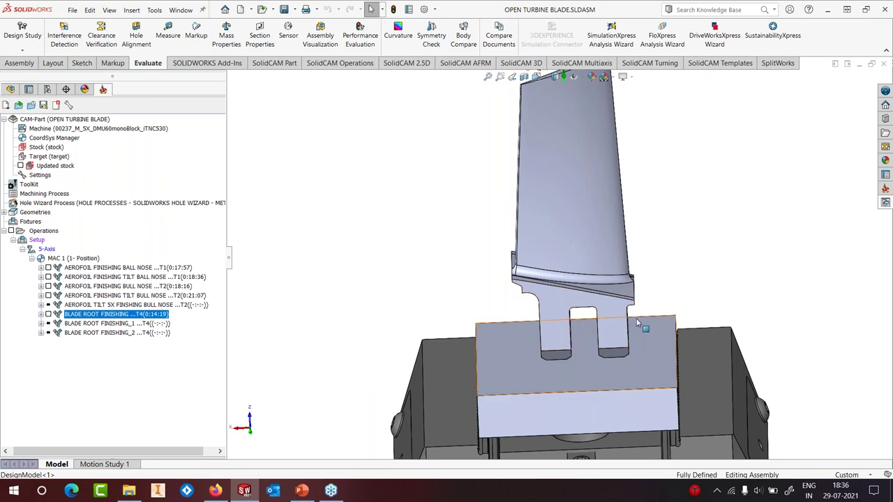
middle_click_drag(631, 325, 646, 307)
key("ctrl+7")
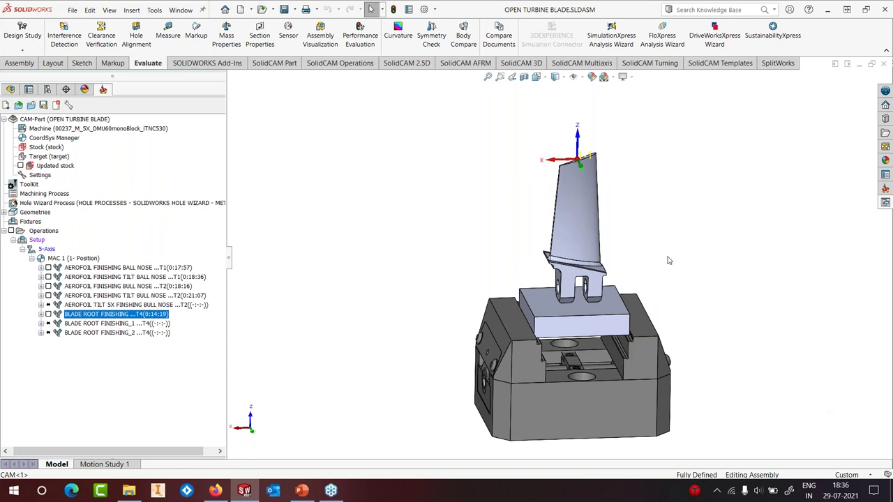
middle_click_drag(597, 268, 541, 260)
scroll(545, 265, "down", 3)
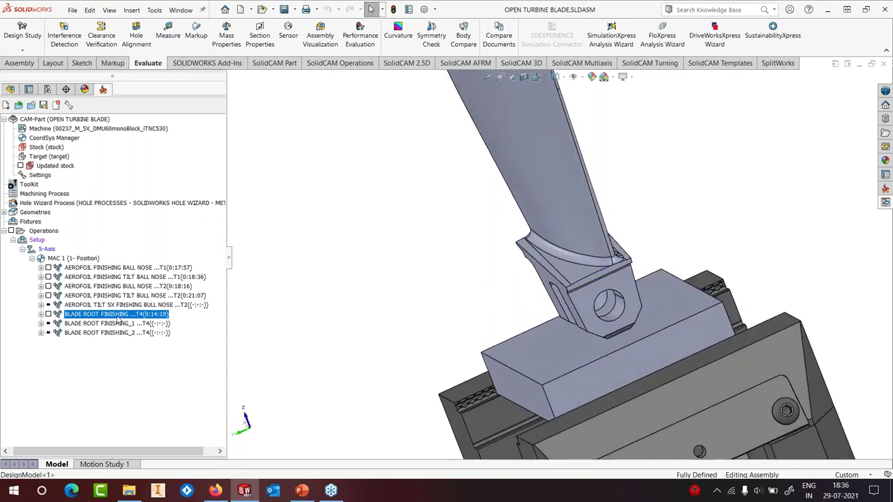
right_click(104, 324)
left_click(126, 118)
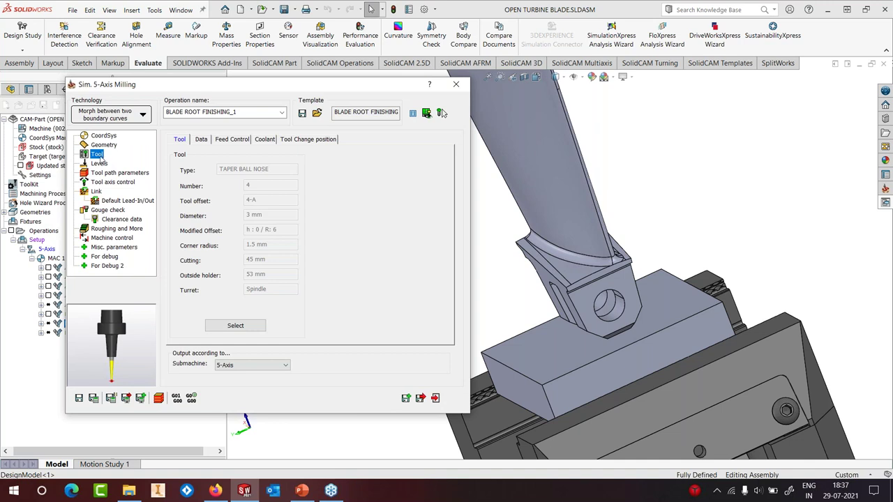
left_click(103, 144)
left_click(194, 184)
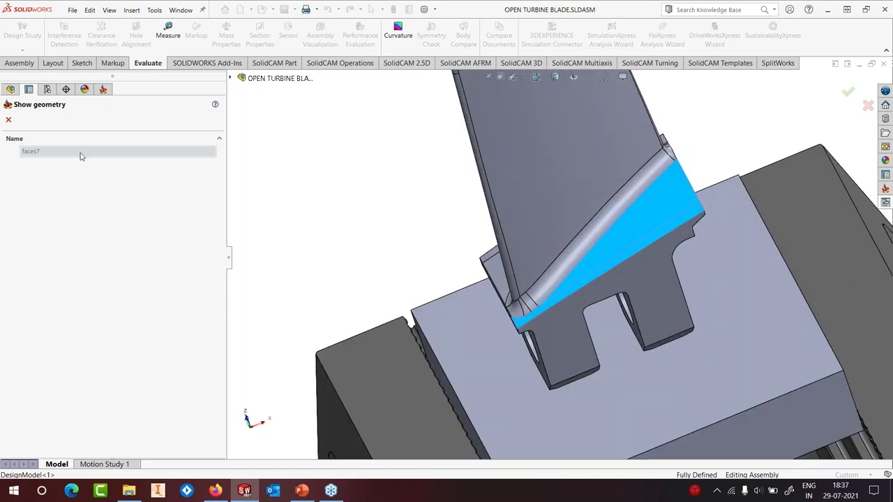
left_click(8, 119)
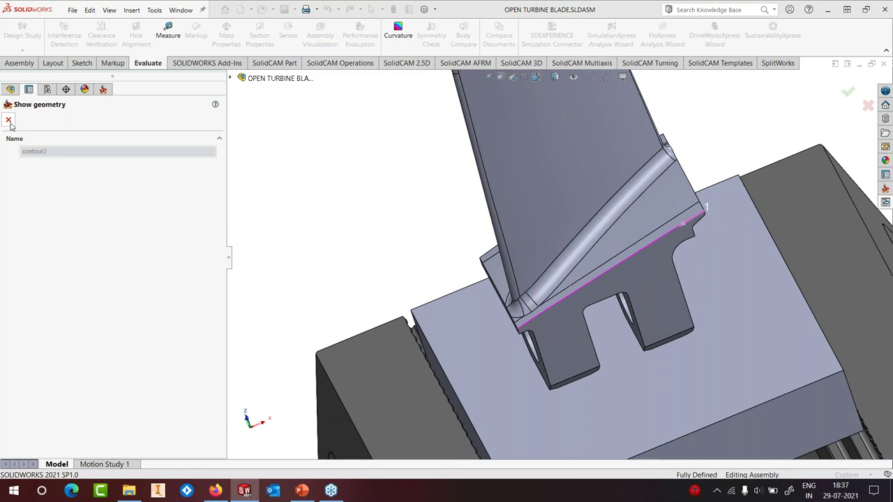
left_click(8, 120)
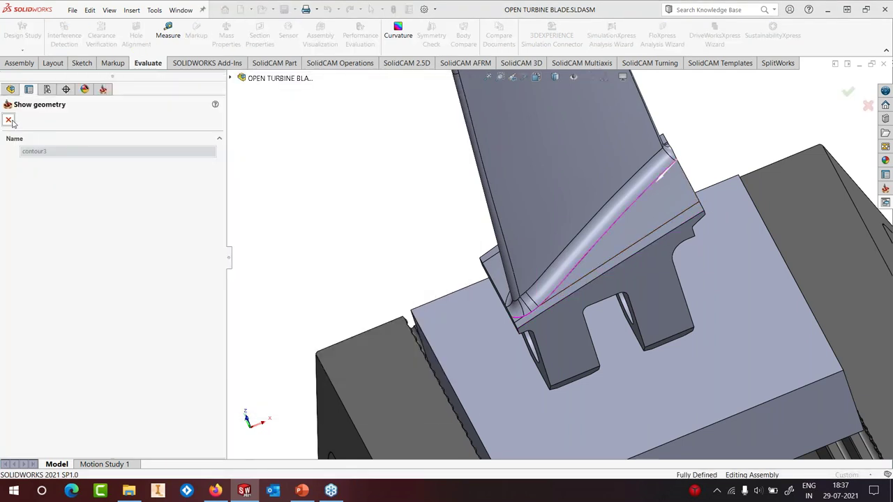
left_click(8, 119)
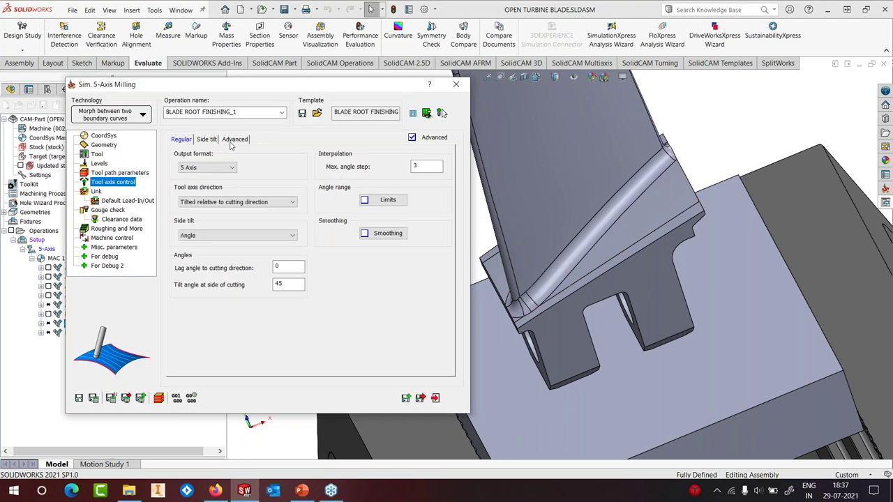
Turn off Maintain Common Tool Axis for BLADE ROOT FINISHING_1, and save and calculate the operation.
left_click(235, 139)
left_click(319, 154)
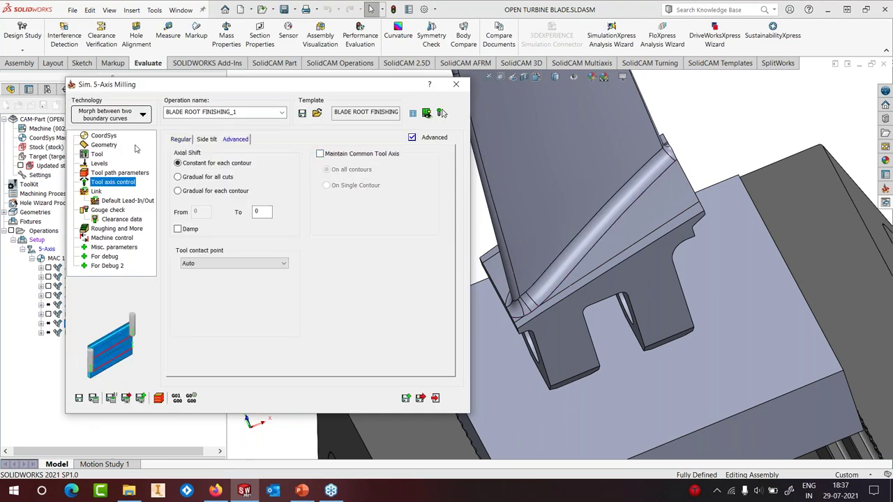
left_click(105, 145)
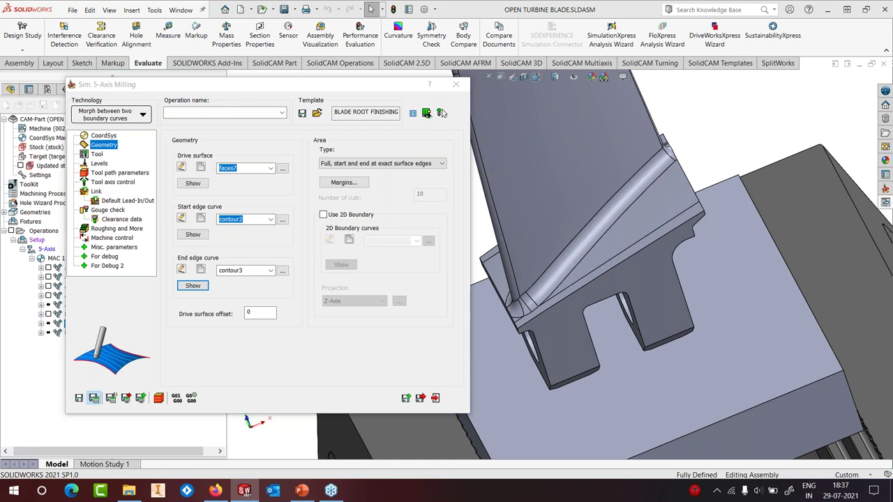
left_click(441, 113)
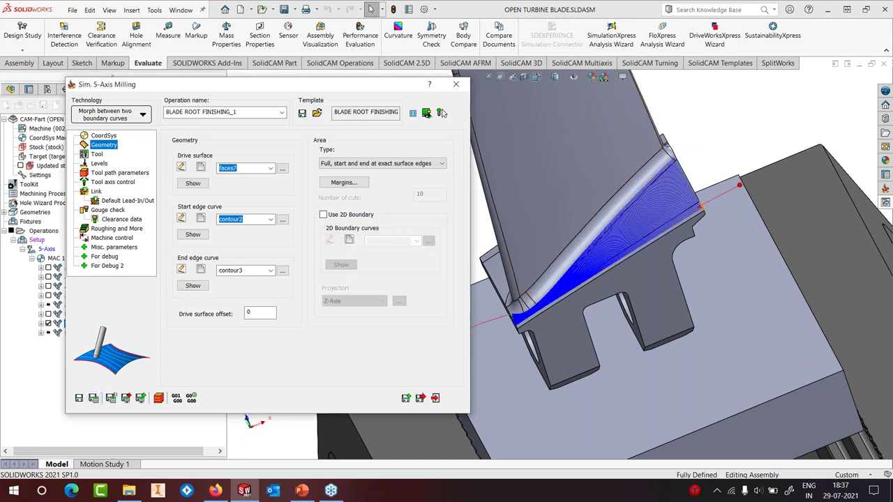
Run the machine simulation of BLADE ROOT FINISHING_1 at adjusted speeds, pause to inspect the tool at the blade root, and exit.
left_click(159, 398)
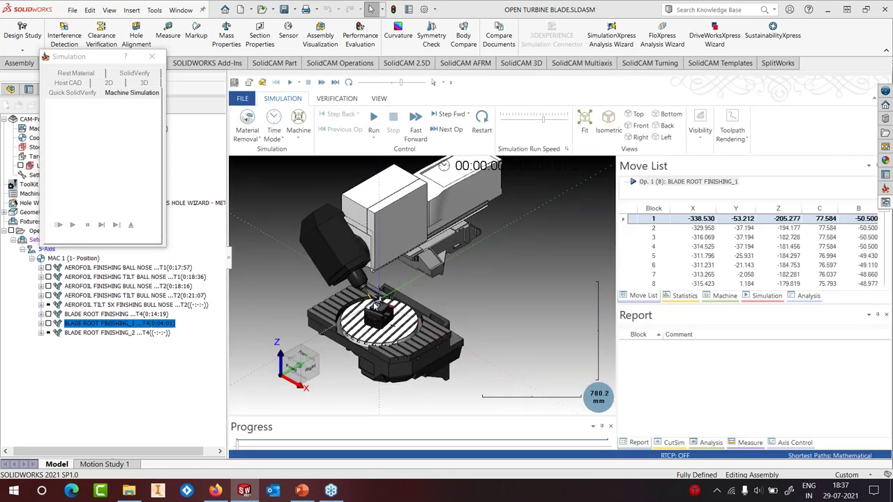
scroll(375, 306, "up", 5)
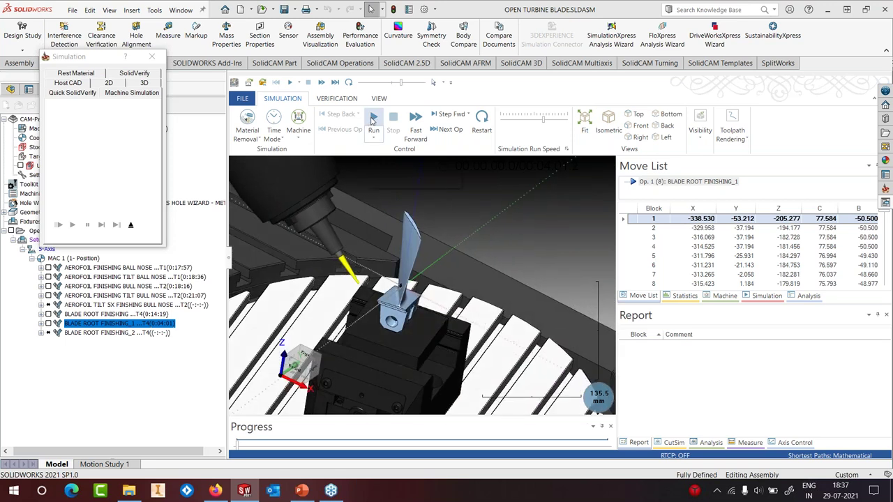
left_click_drag(542, 120, 534, 120)
left_click(375, 119)
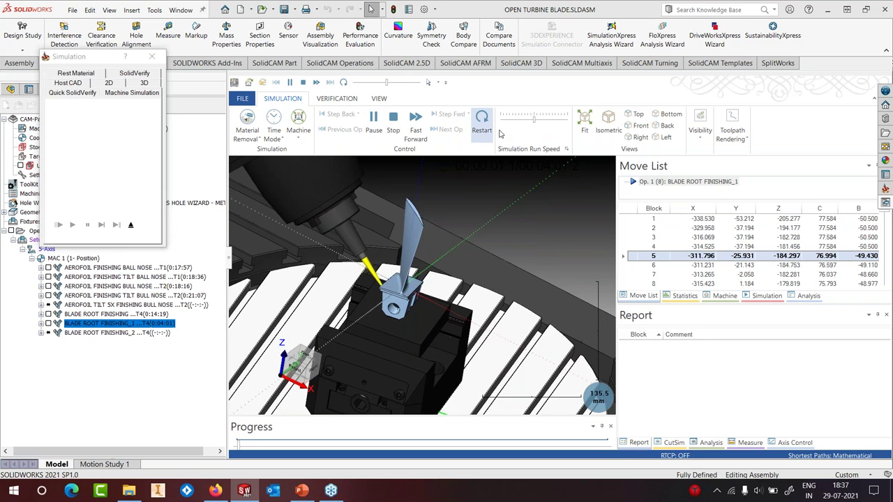
left_click_drag(534, 120, 545, 120)
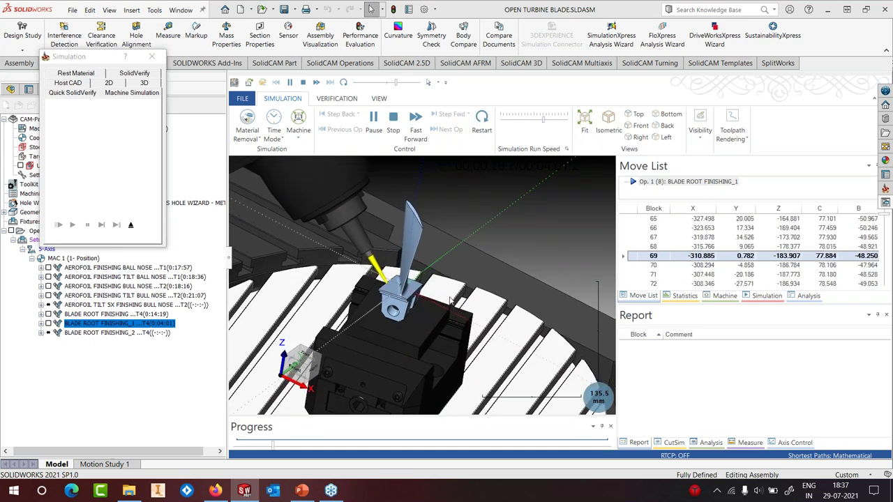
scroll(450, 301, "down", 3)
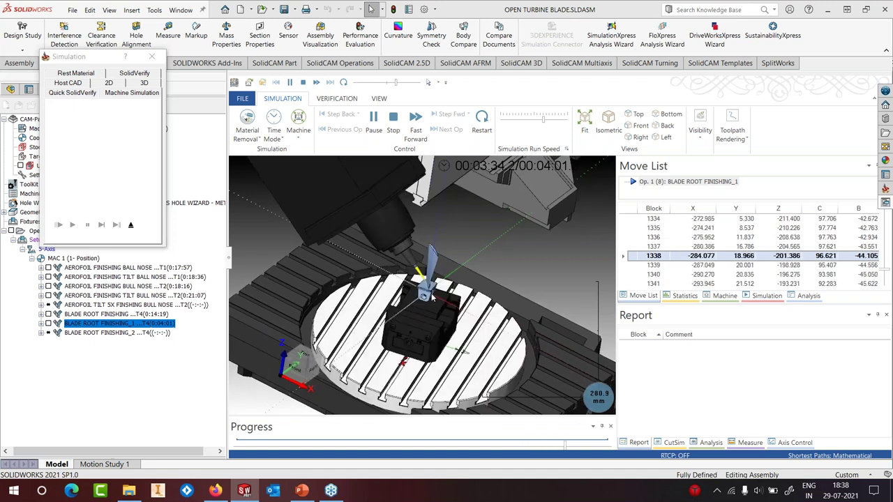
left_click(366, 120)
scroll(416, 292, "up", 5)
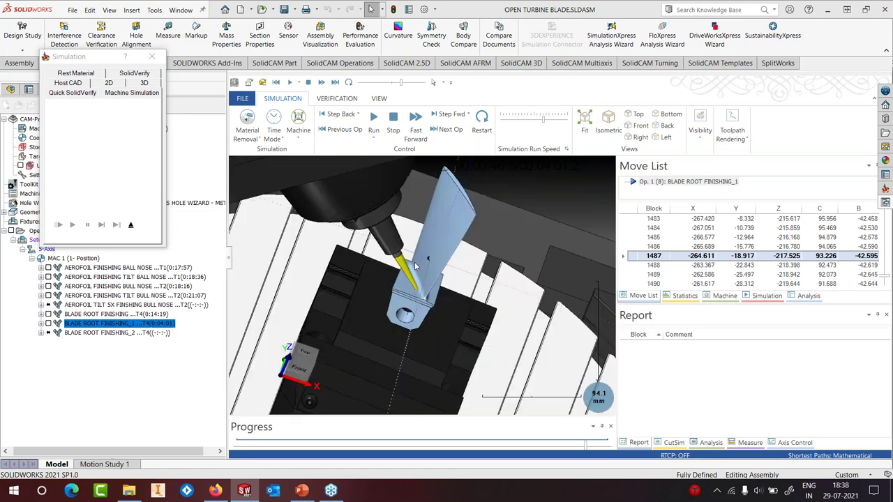
left_click(131, 225)
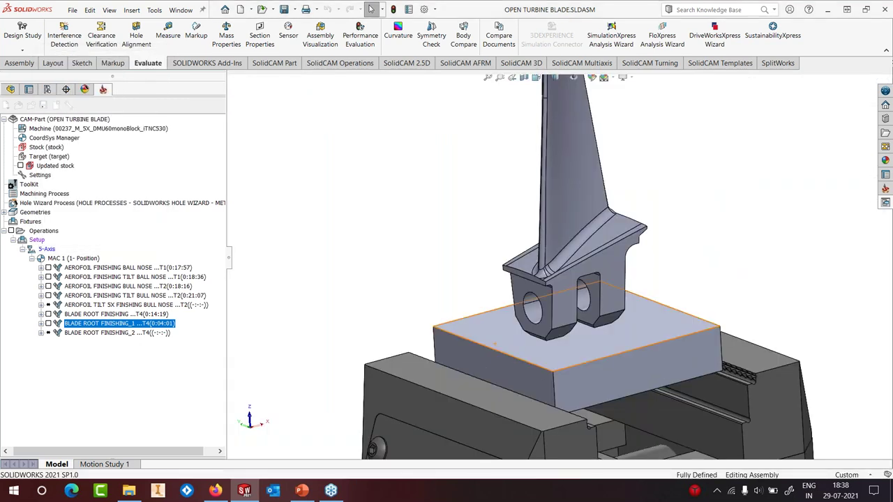
Turn on Maintain Common Tool Axis on all contours for BLADE ROOT FINISHING_1 and recalculate its toolpath.
left_click(128, 182)
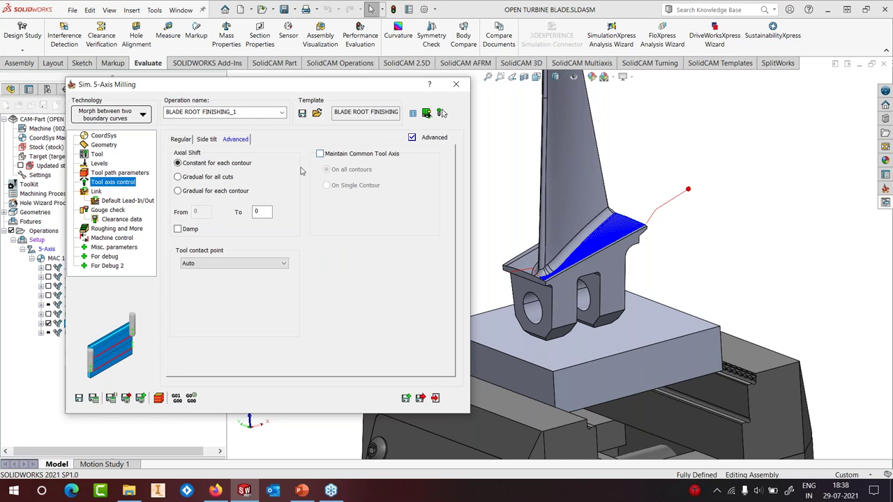
left_click(320, 154)
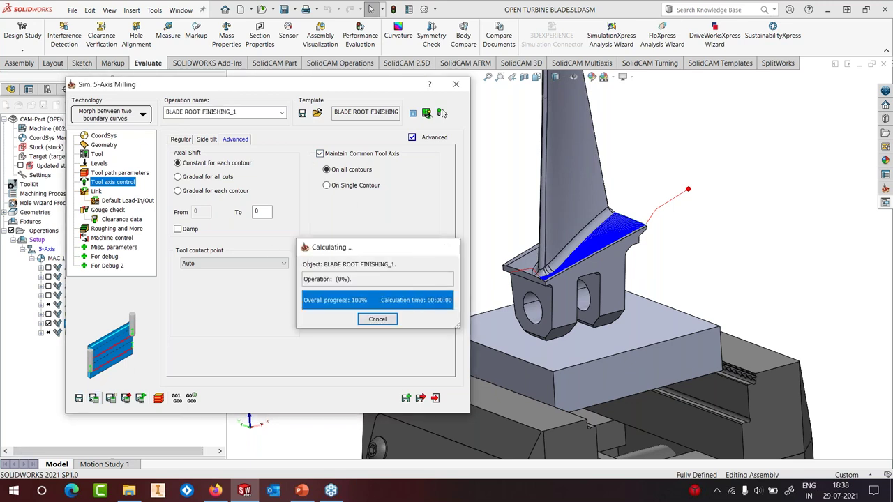
Run the recalculated operation's machine simulation to check the rotary axis values in the move list, and close the operation.
left_click(159, 401)
left_click(119, 83)
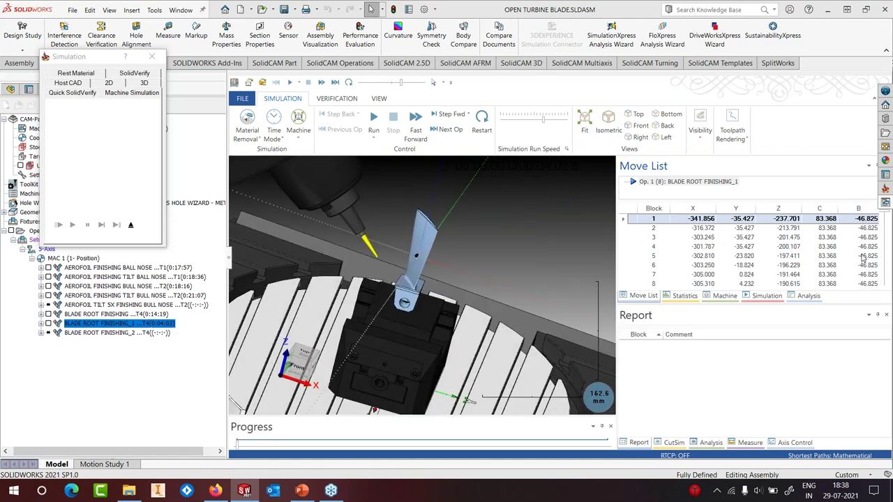
left_click(375, 120)
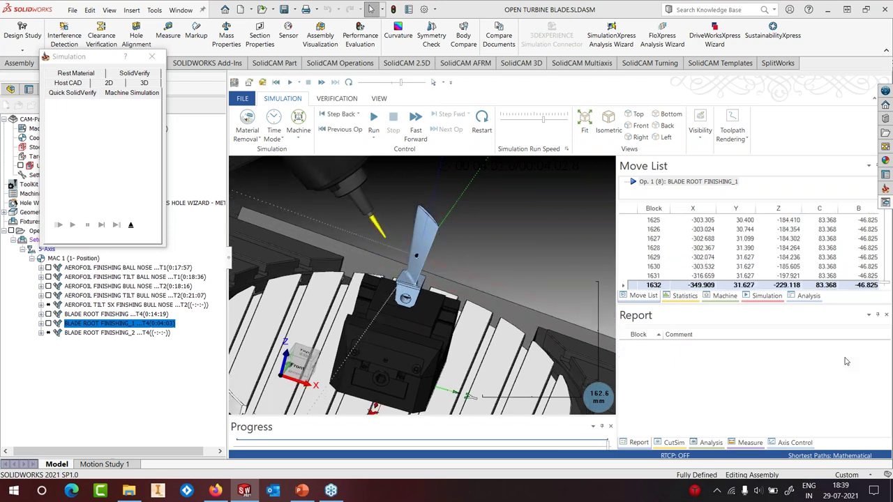
left_click(130, 226)
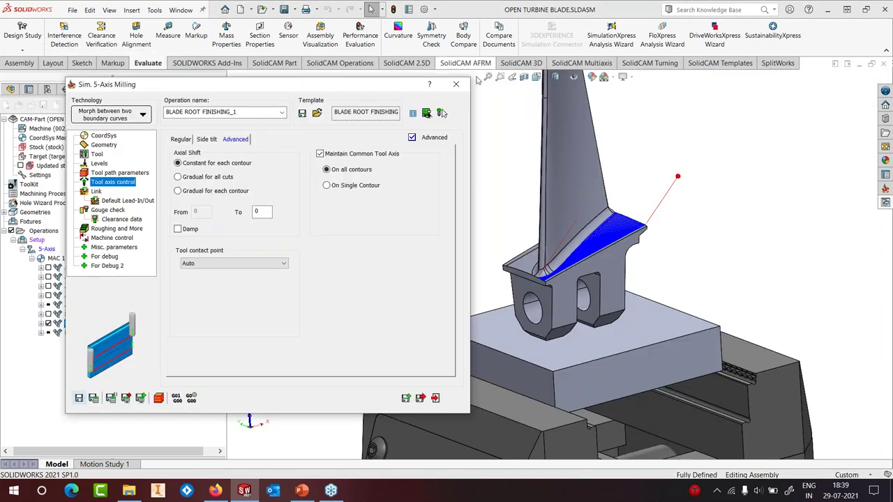
left_click(455, 84)
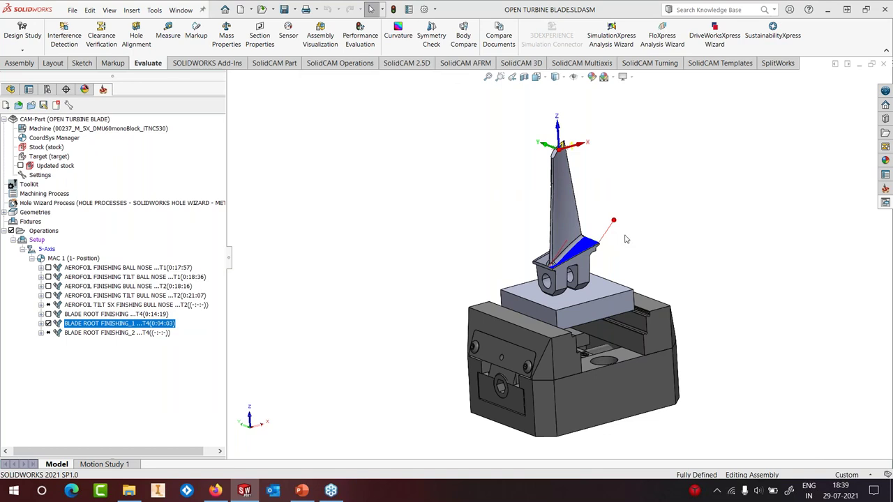
Open the CAM-Part SINGLE BLADE IMPELLER ASSEMBLY.PRT from the 20-IMPELLER SINGLE BLADE folder in place of the turbine blade part.
left_click(154, 9)
left_click(499, 202)
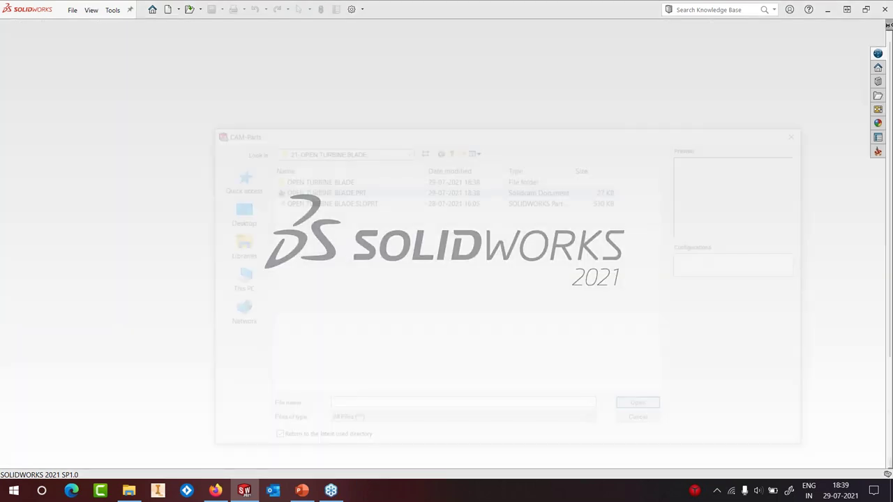
left_click(450, 149)
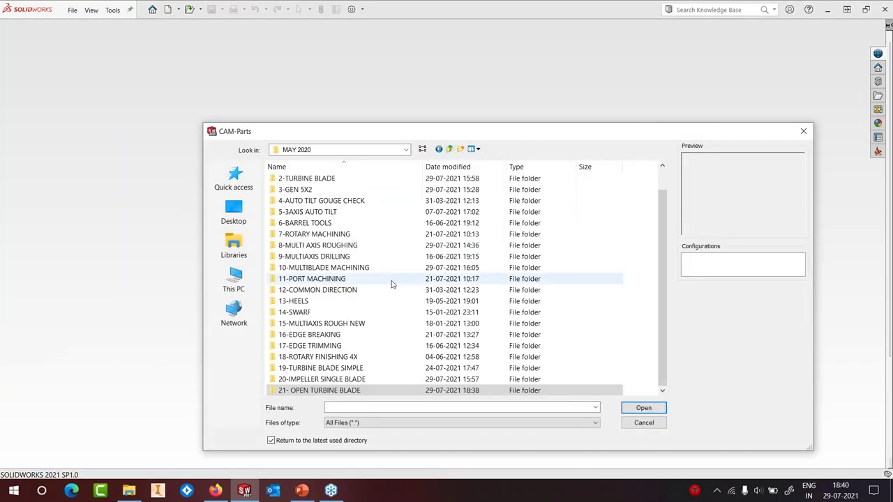
double_click(349, 373)
left_click(340, 223)
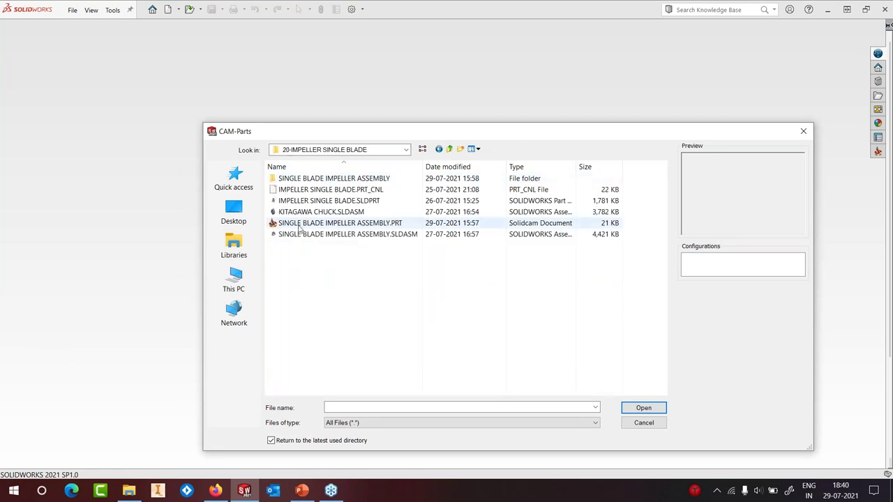
left_click(644, 409)
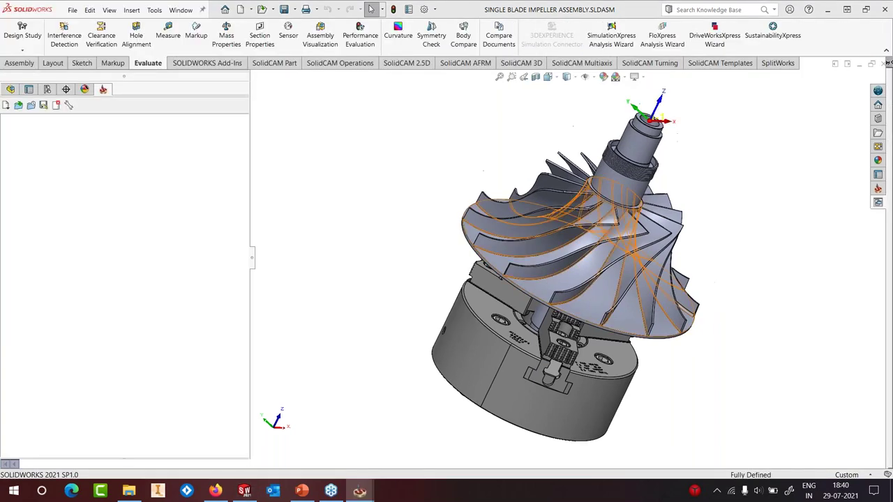
Open the impeller's ROUGHING GENERIC 5X operation for editing and turn off its area roughing option.
scroll(636, 242, "down", 2)
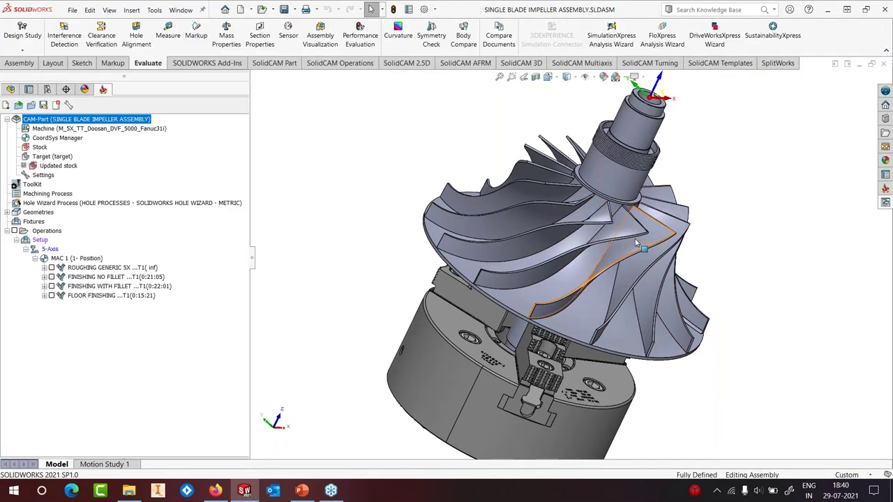
scroll(628, 236, "down", 2)
middle_click_drag(625, 232, 598, 240)
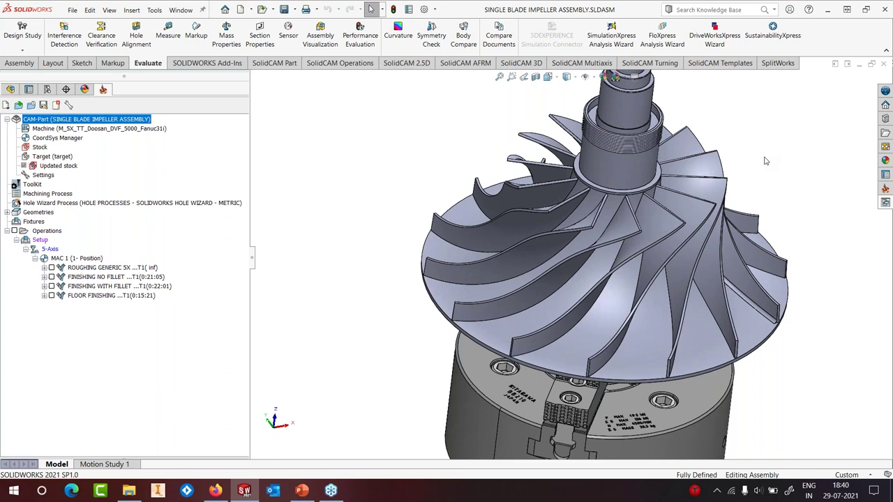
right_click(81, 268)
left_click(140, 256)
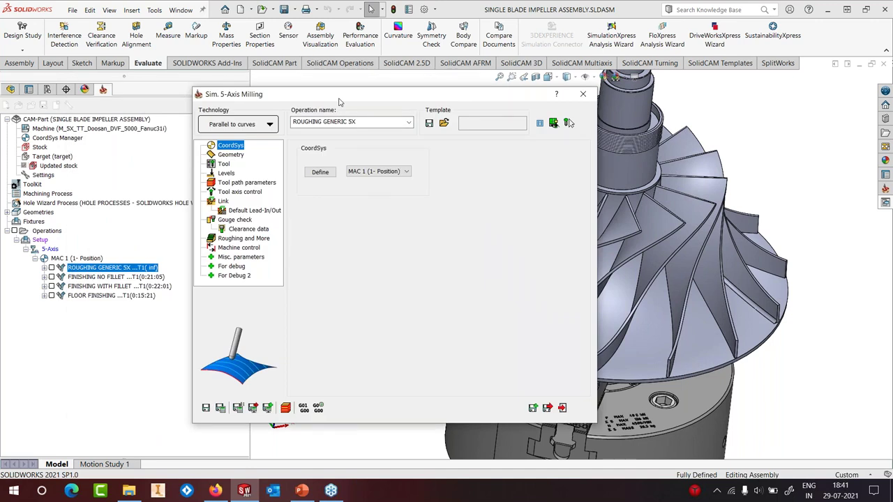
left_click(244, 238)
left_click(481, 218)
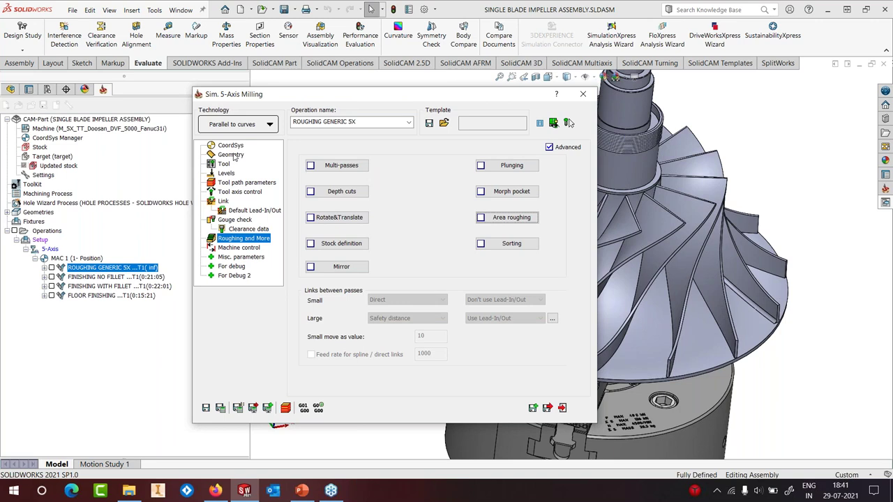
Show the drive surface faces and the edge curve contour selected for ROUGHING GENERIC 5X on the impeller blades.
left_click(232, 155)
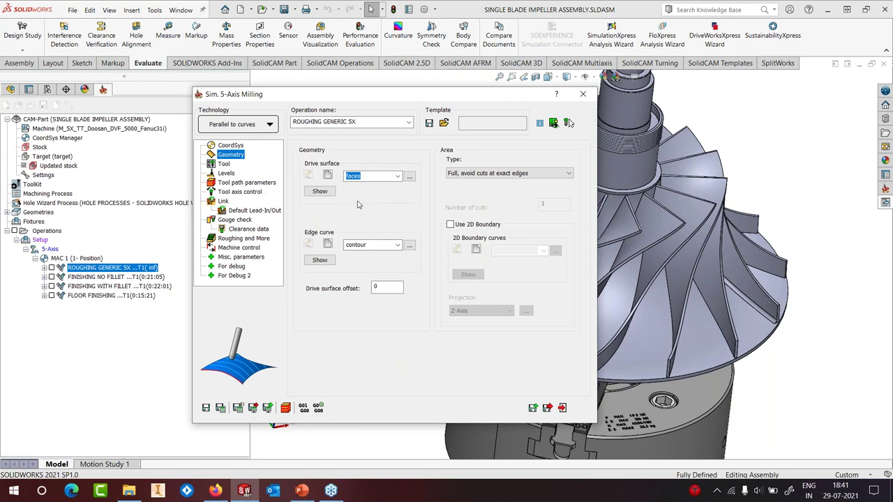
left_click(319, 191)
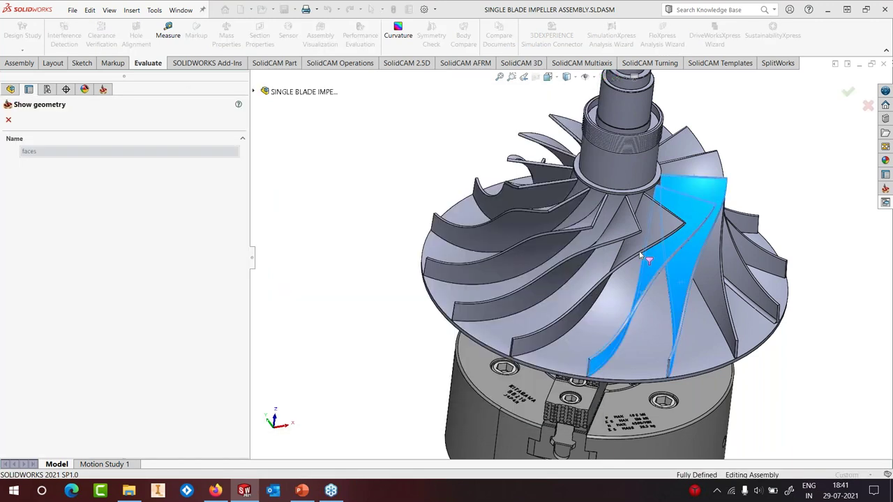
mouse_move(642, 256)
middle_mouse_down()
mouse_move(656, 251)
mouse_move(651, 257)
middle_mouse_up()
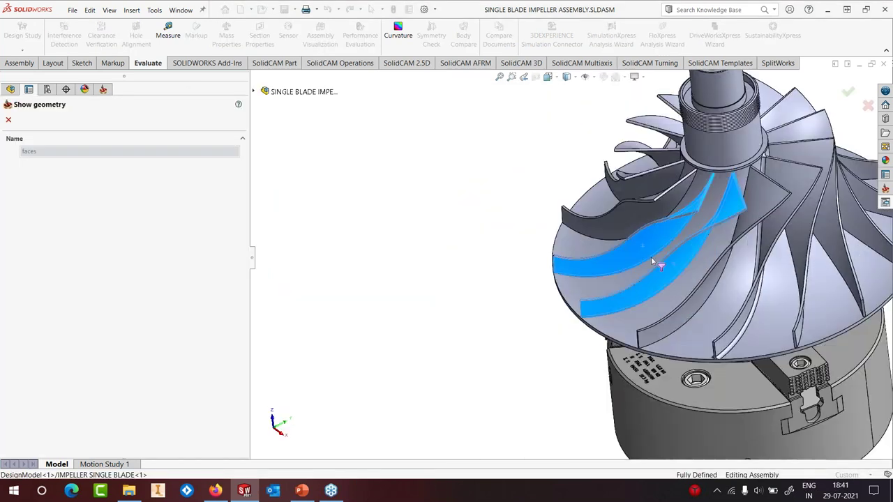
scroll(651, 257, "down", 2)
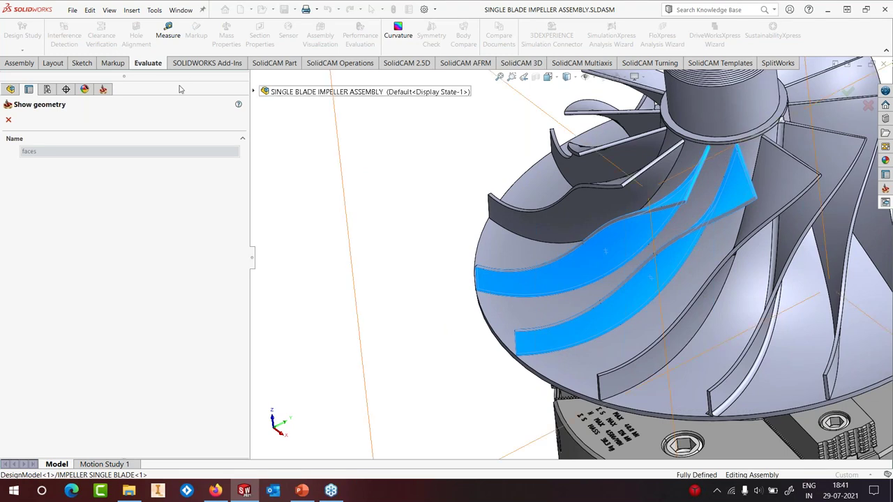
key("Escape")
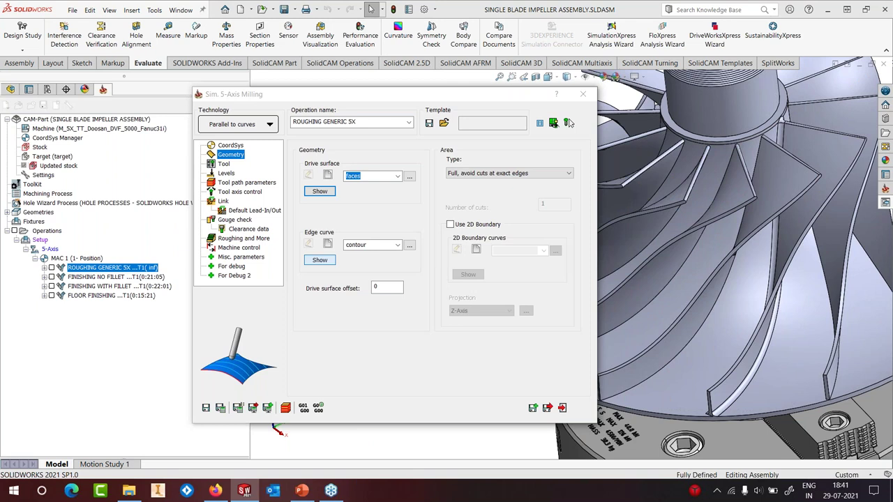
left_click(319, 259)
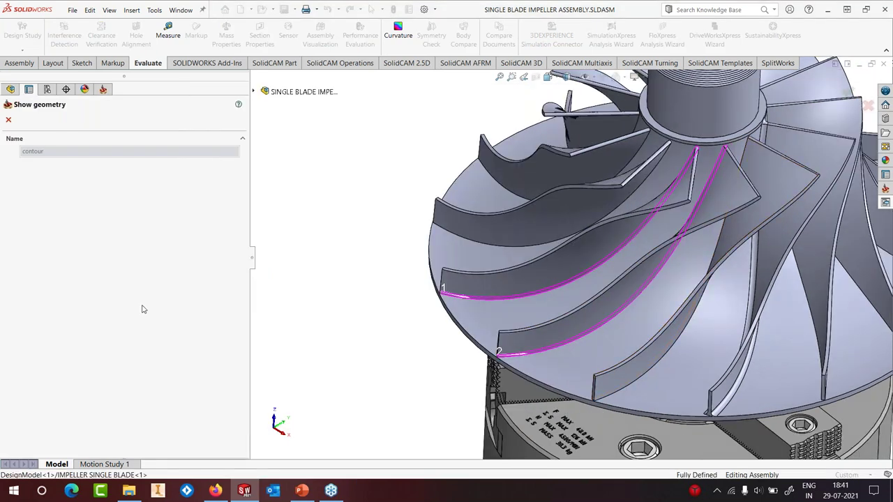
left_click(8, 122)
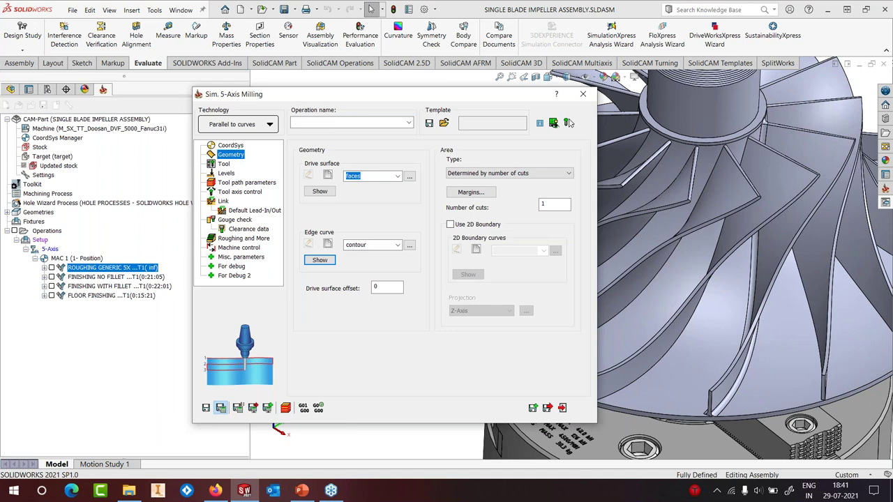
Set the area type to Determined by number of cuts with 1 cut, recalculate, and simulate the roughing pass.
left_click(349, 244)
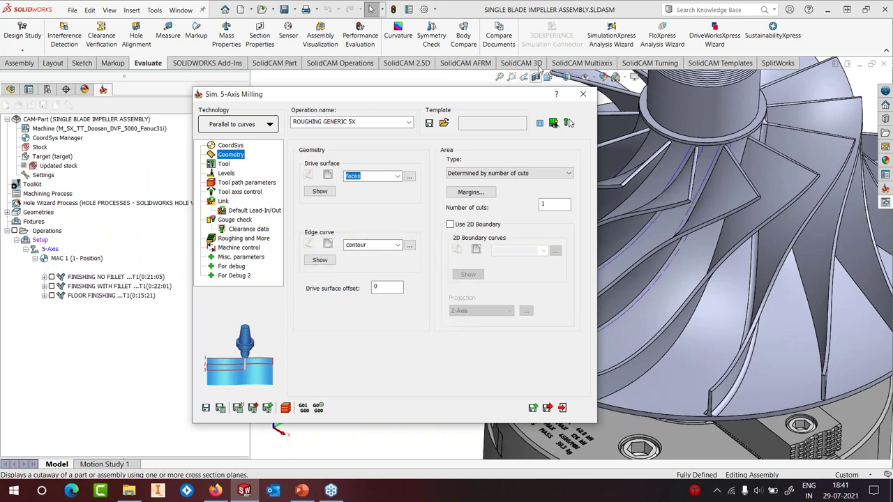
left_click(286, 409)
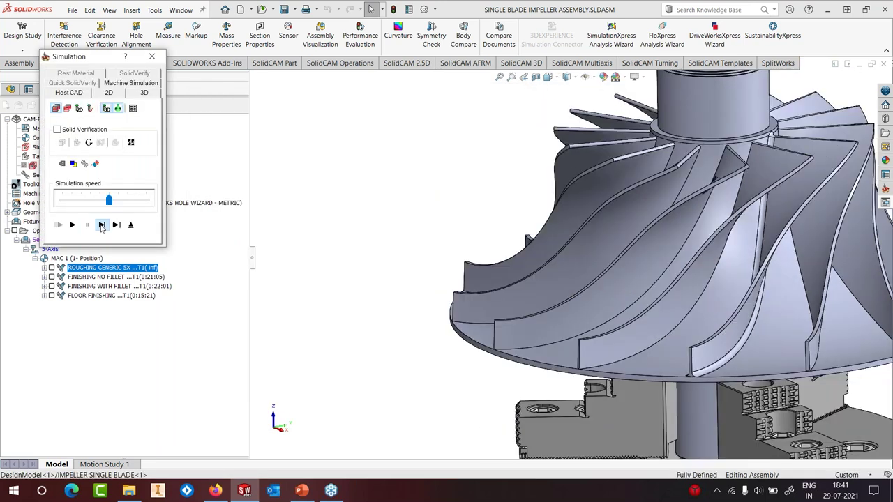
left_click(102, 225)
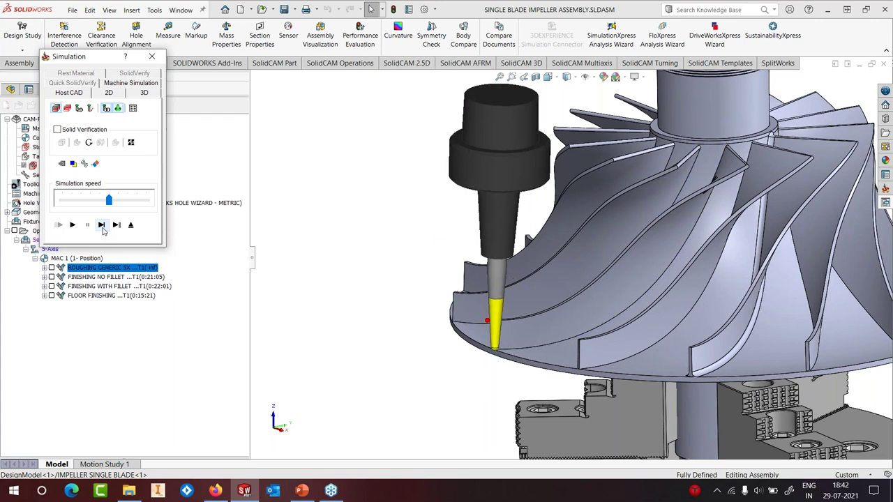
left_click(130, 225)
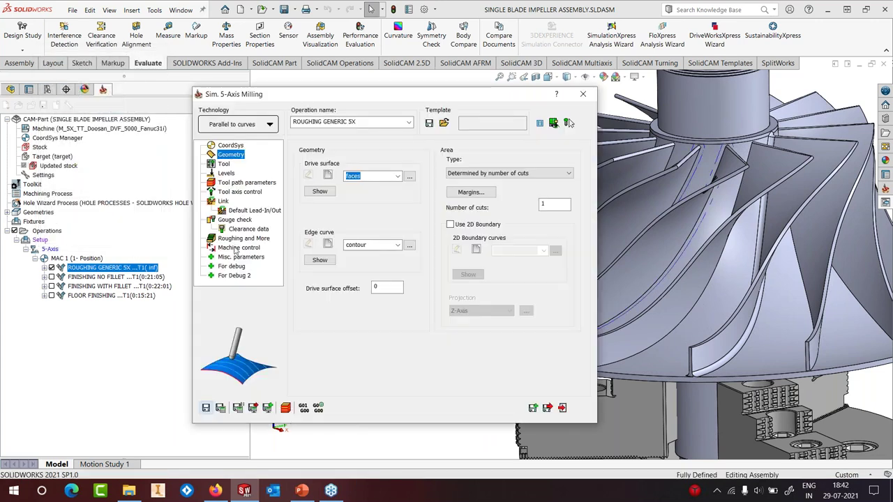
Turn on area roughing for ROUGHING GENERIC 5X, recalculate and close the operation, and inspect the toolpath on the floor between the blades.
left_click(238, 239)
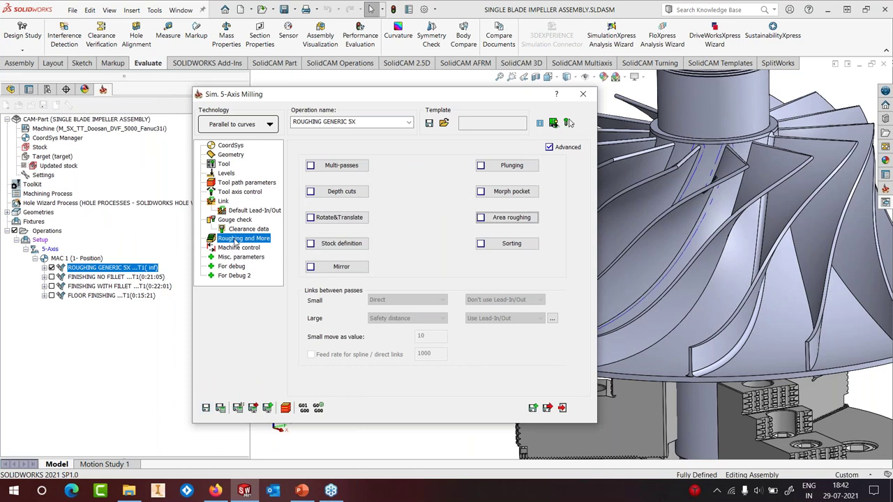
left_click(480, 218)
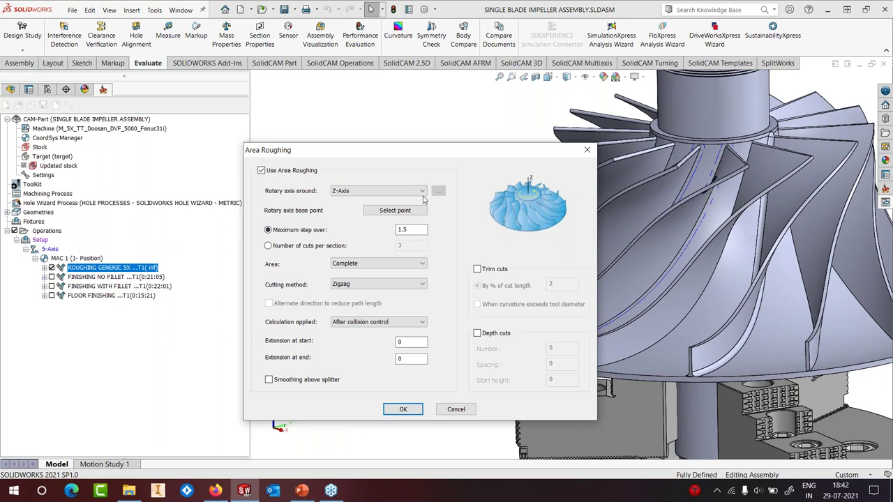
left_click_drag(420, 229, 361, 229)
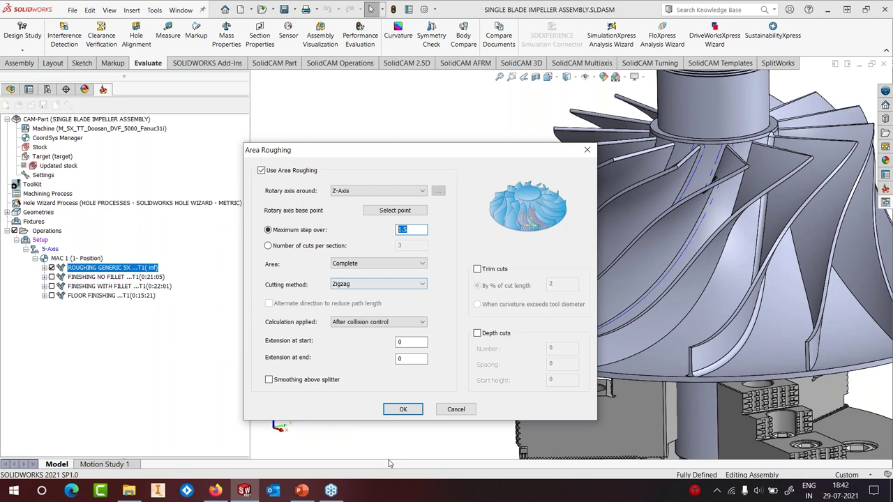
left_click(403, 411)
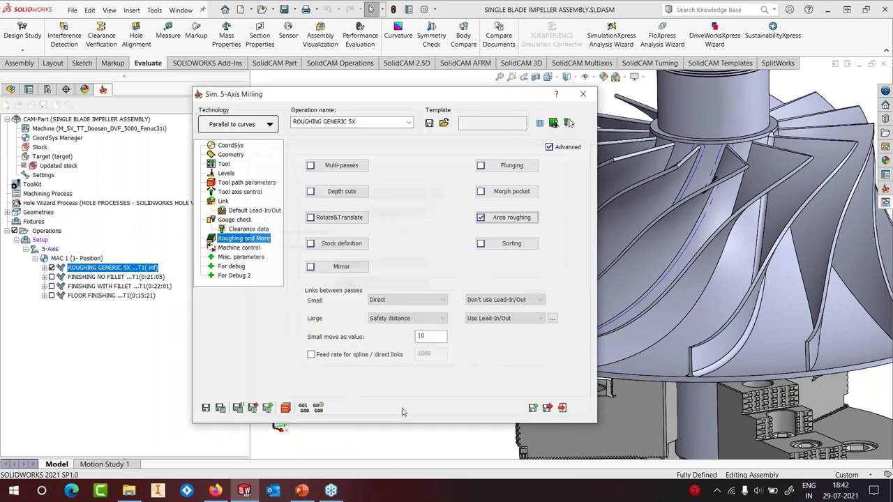
left_click(221, 408)
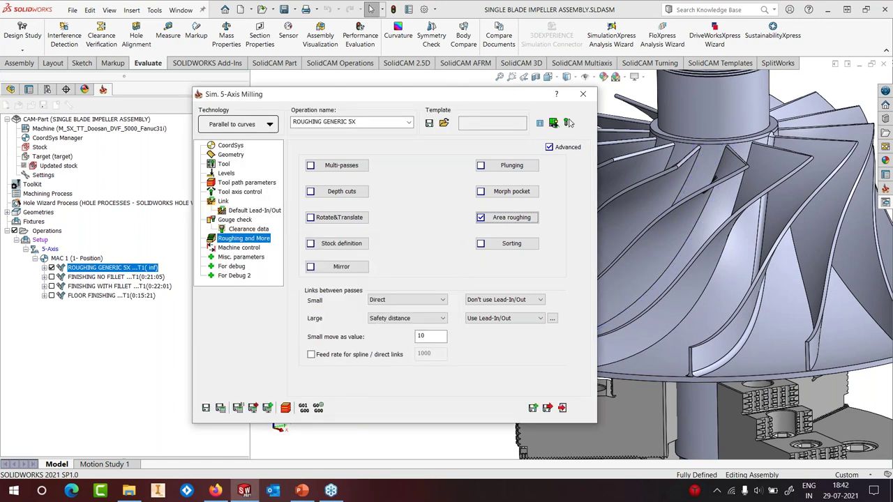
left_click(584, 94)
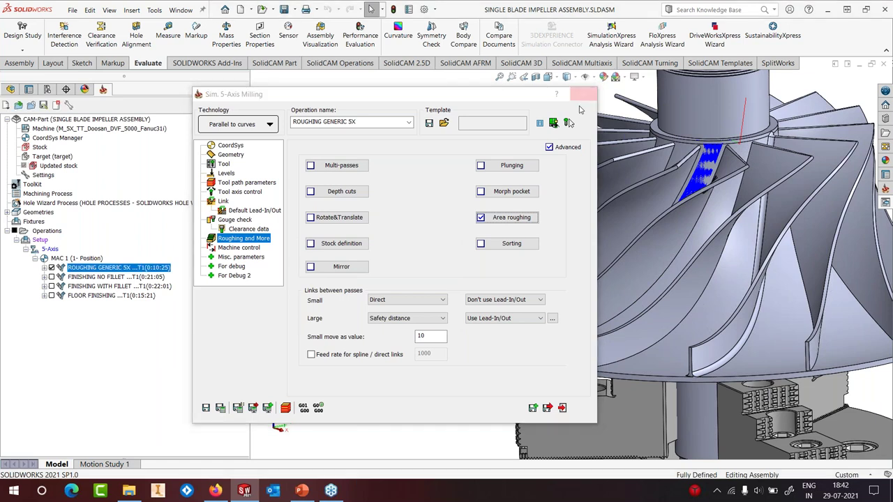
scroll(485, 393, "down", 8)
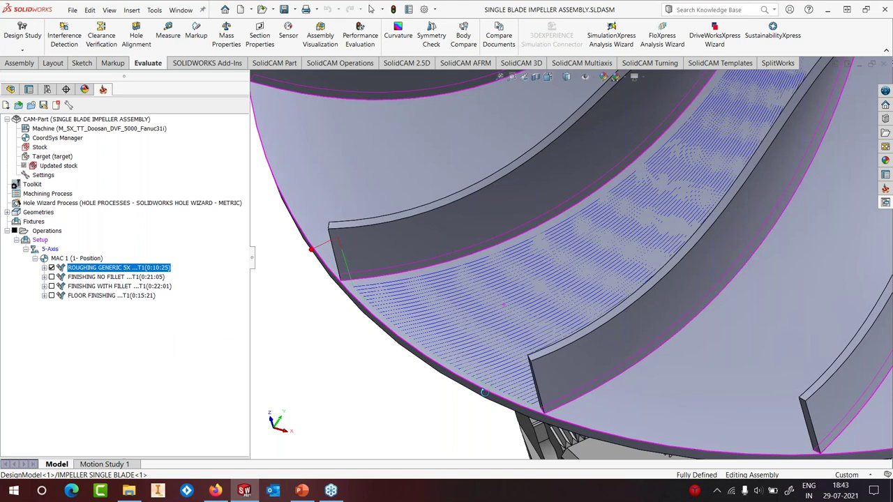
middle_click_drag(485, 393, 551, 217)
scroll(640, 171, "up", 6)
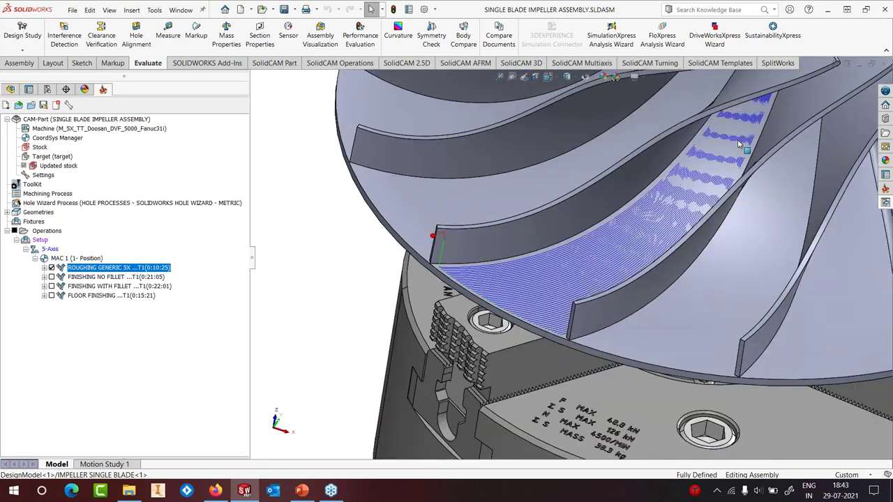
scroll(640, 171, "down", 3)
scroll(771, 165, "down", 3)
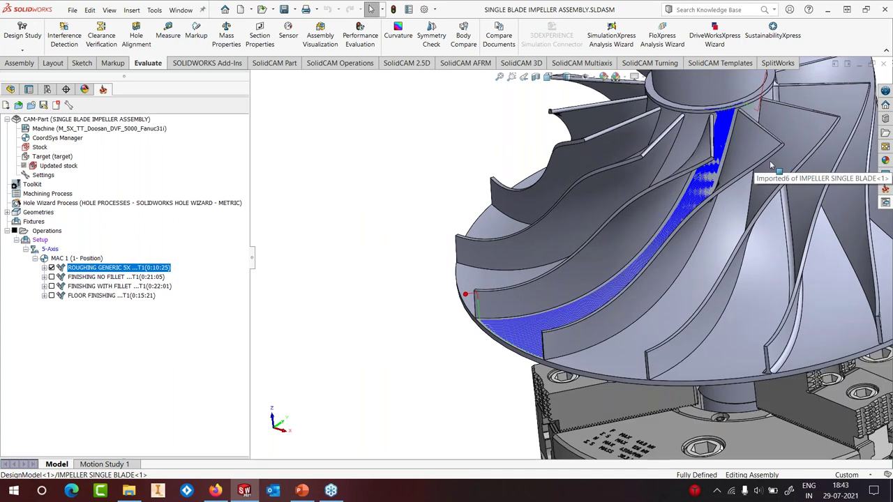
Reopen ROUGHING GENERIC 5X, set its area type to Full, avoid cuts at exact edges, recalculate, and inspect the layered toolpath.
right_click(132, 267)
left_click(174, 92)
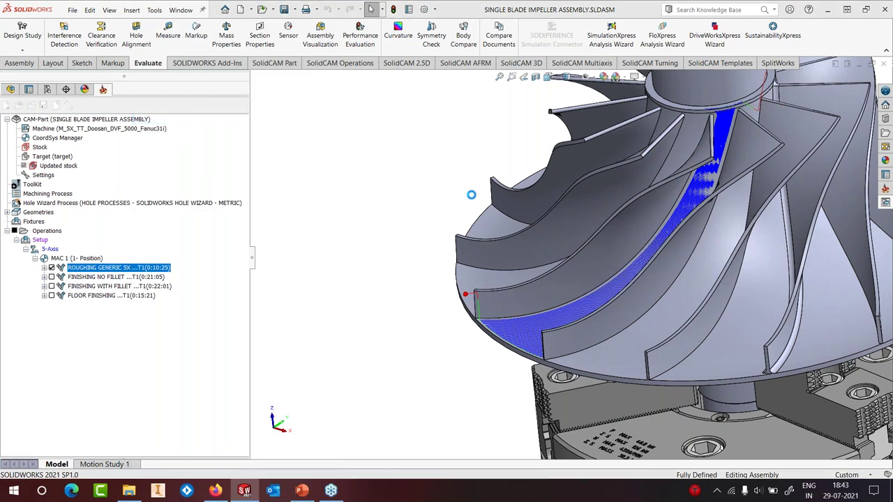
left_click(237, 155)
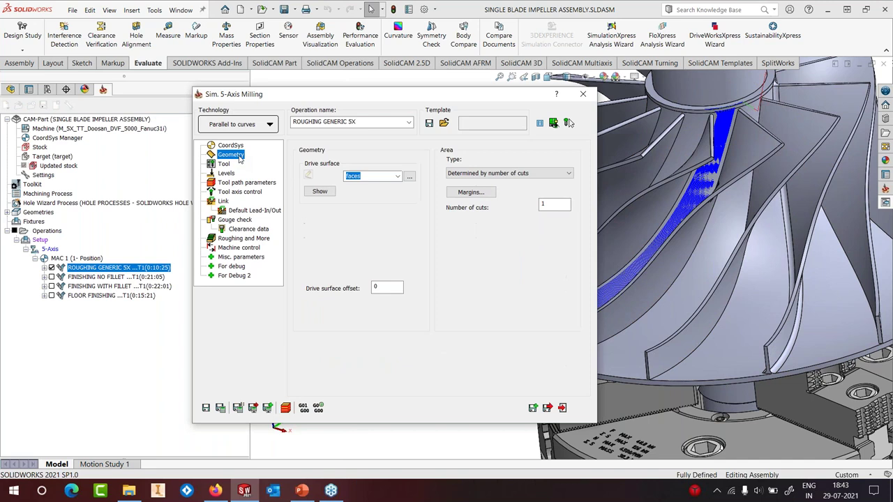
left_click(515, 174)
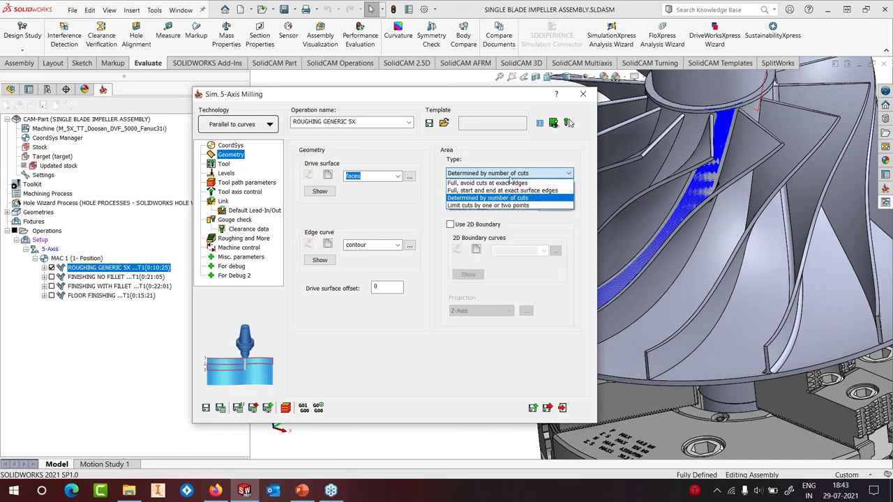
left_click(511, 183)
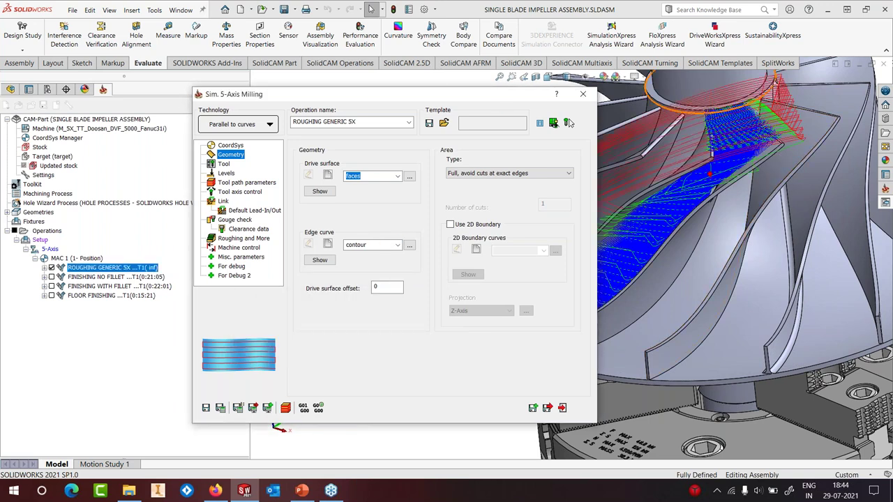
middle_click_drag(779, 152, 668, 233)
middle_click_drag(746, 239, 659, 169)
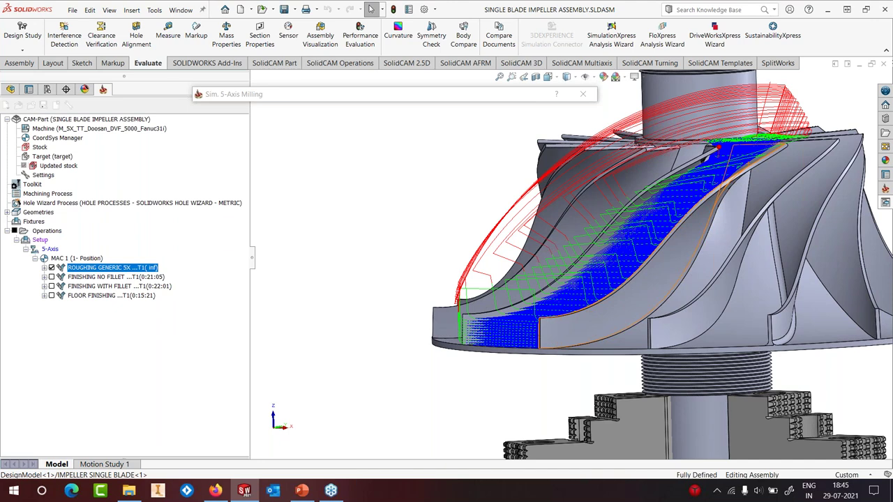
left_click(591, 98)
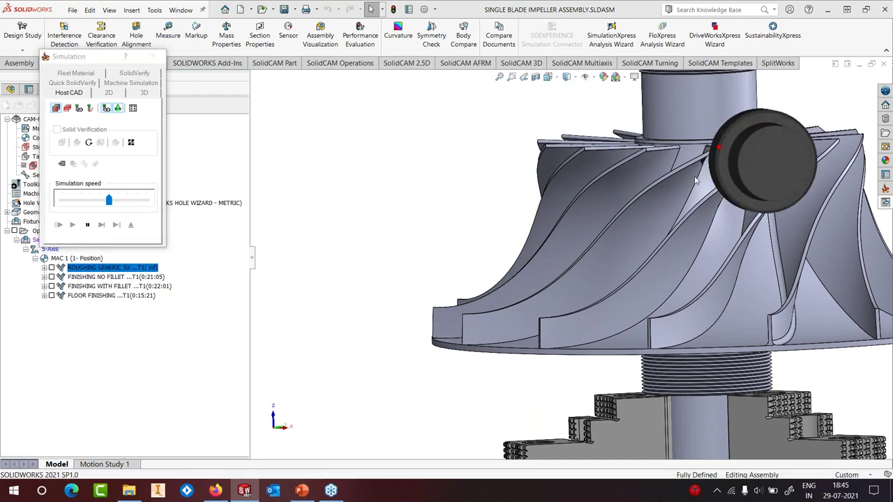
Watch the Host CAD simulation of the roughing toolpath between the blades up close, and exit the simulation.
scroll(696, 180, "down", 5)
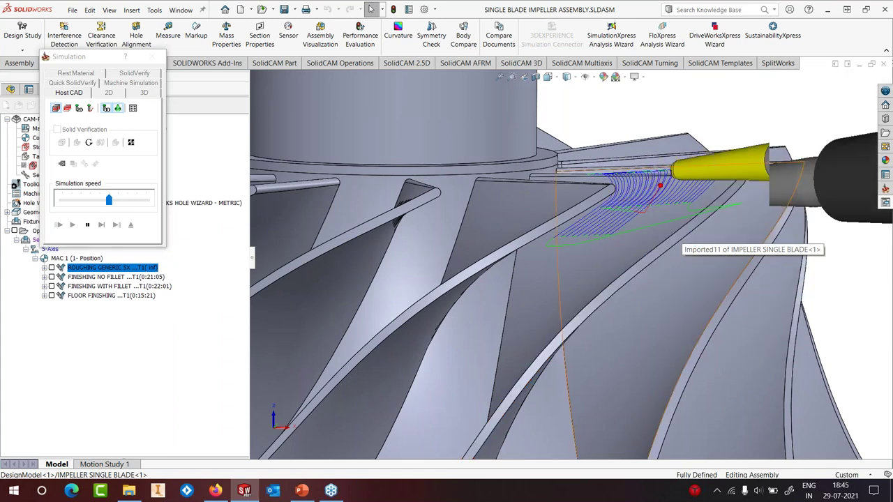
middle_click_drag(730, 235, 698, 279)
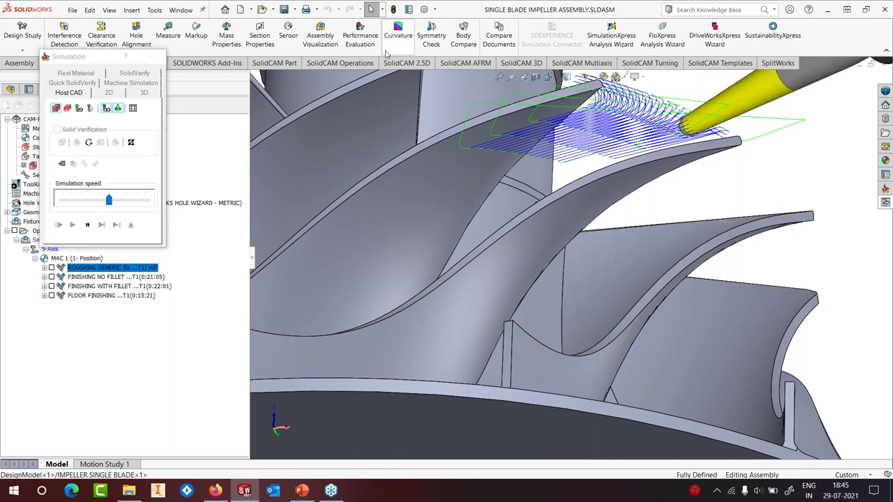
left_click(130, 225)
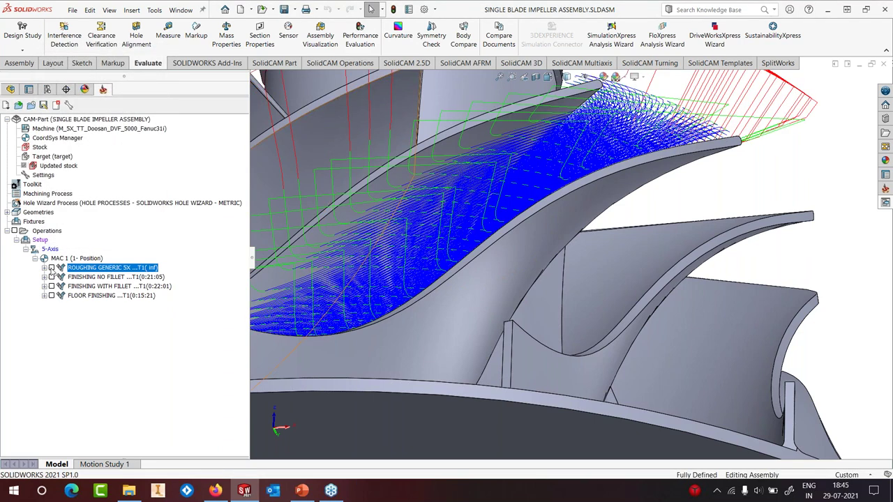
Open the FINISHING NO FILLET operation for editing and show its drive surface faces2 on the impeller blade.
scroll(534, 202, "up", 5)
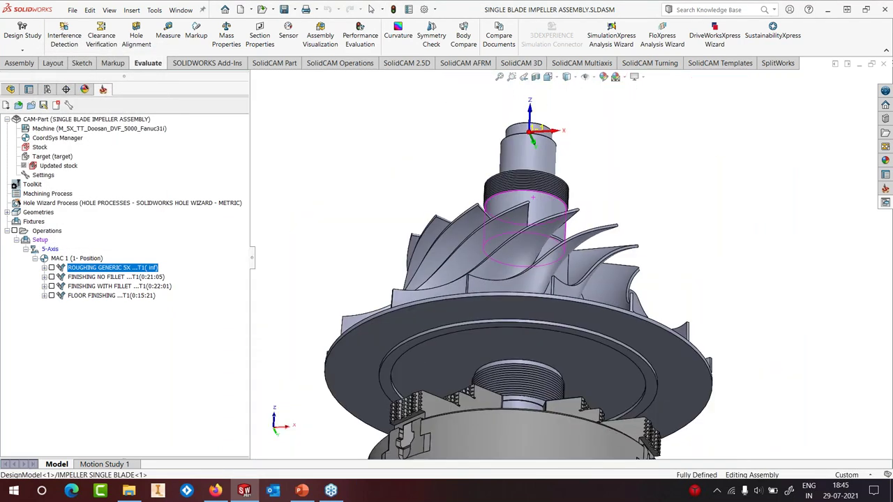
middle_click_drag(532, 197, 608, 325)
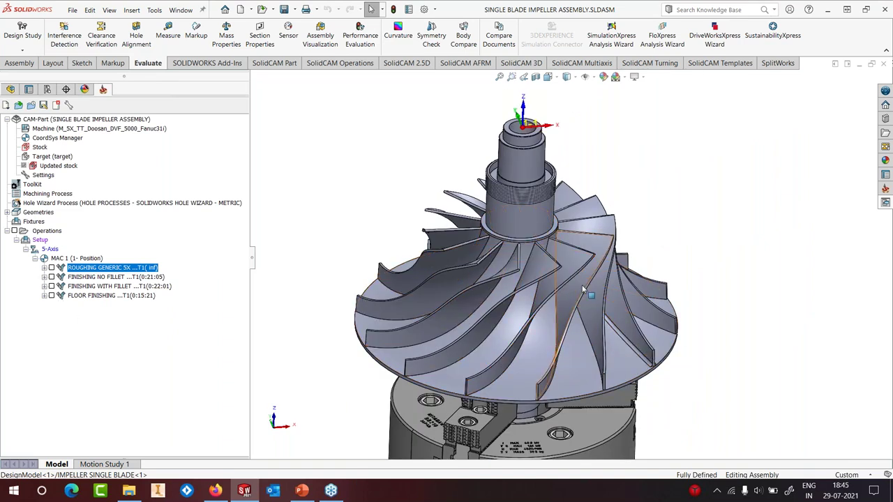
scroll(592, 286, "down", 2)
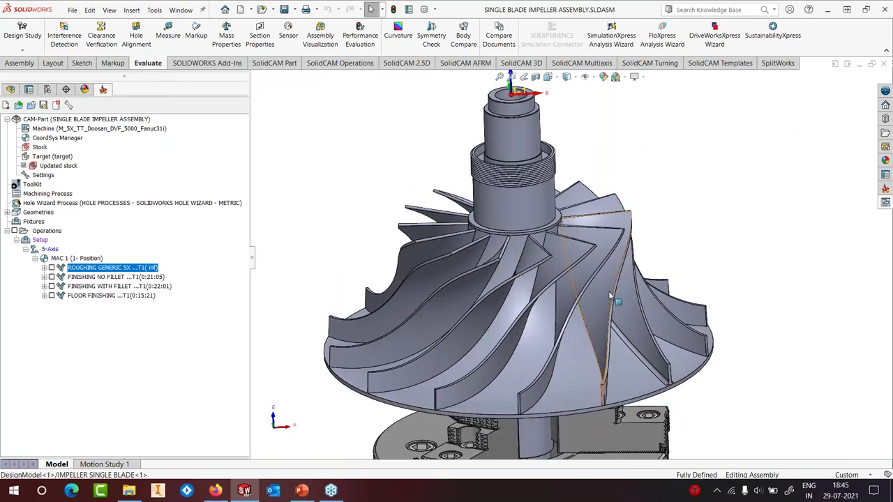
left_click(73, 277)
right_click(73, 278)
left_click(267, 119)
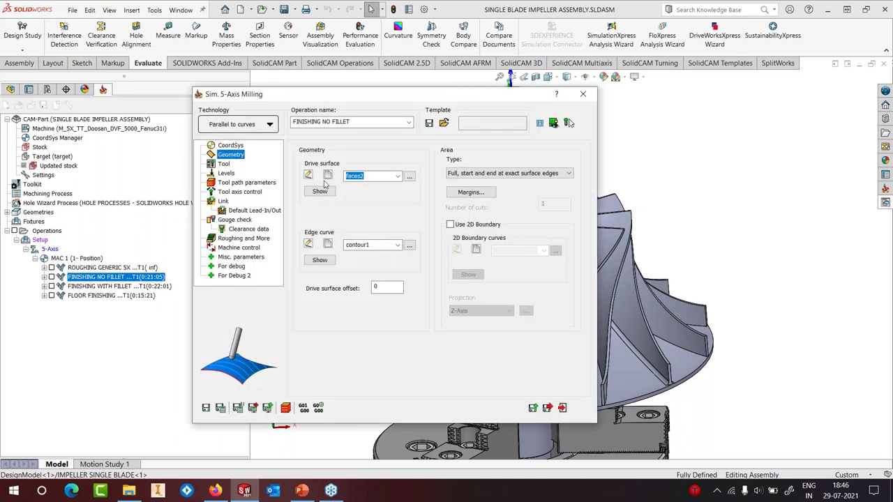
left_click(322, 192)
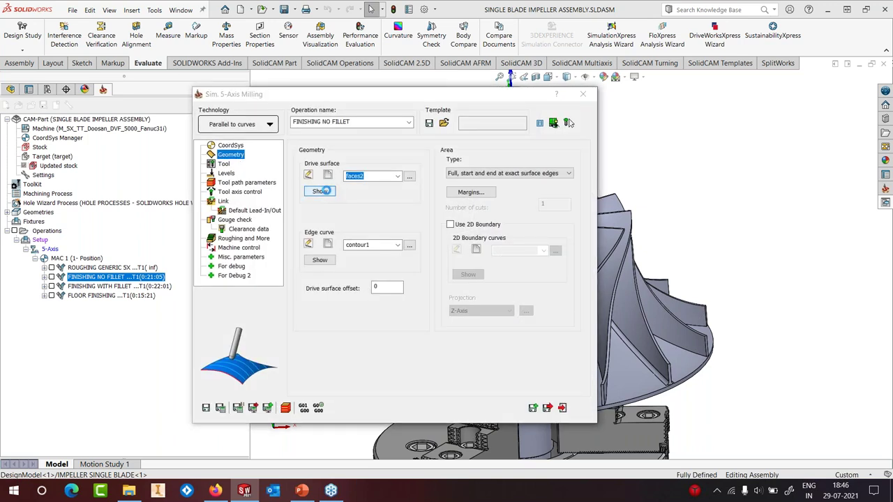
scroll(565, 290, "down", 5)
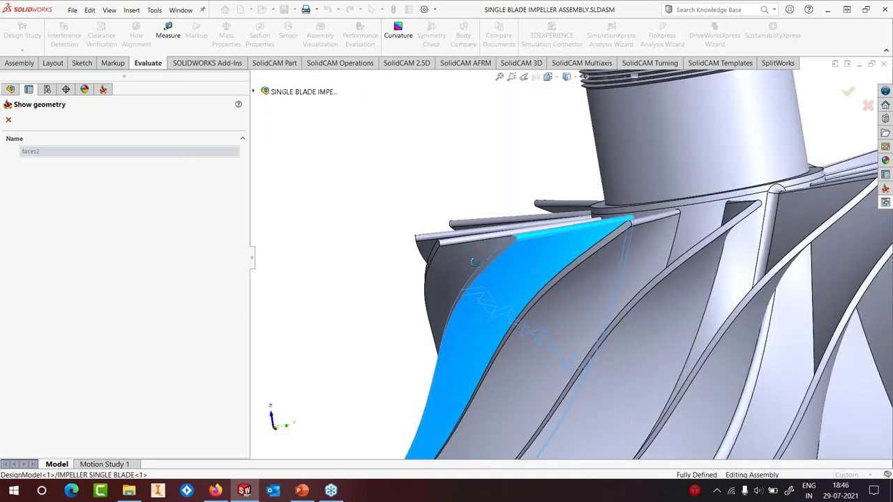
Examine the drive surface faces2, show the edge curve contour1 on the blade, and return to the operation settings.
middle_click_drag(473, 261, 384, 441)
key("Escape")
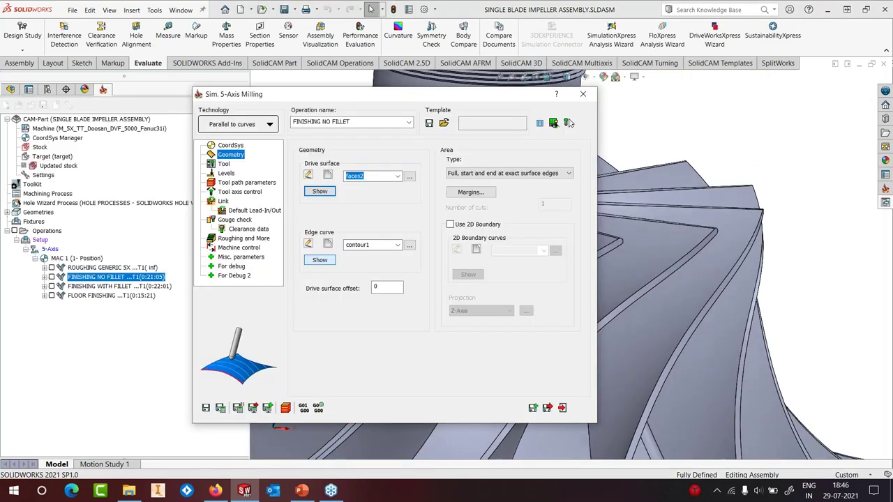
left_click(321, 421)
middle_click_drag(396, 280, 543, 213)
scroll(543, 213, "down", 3)
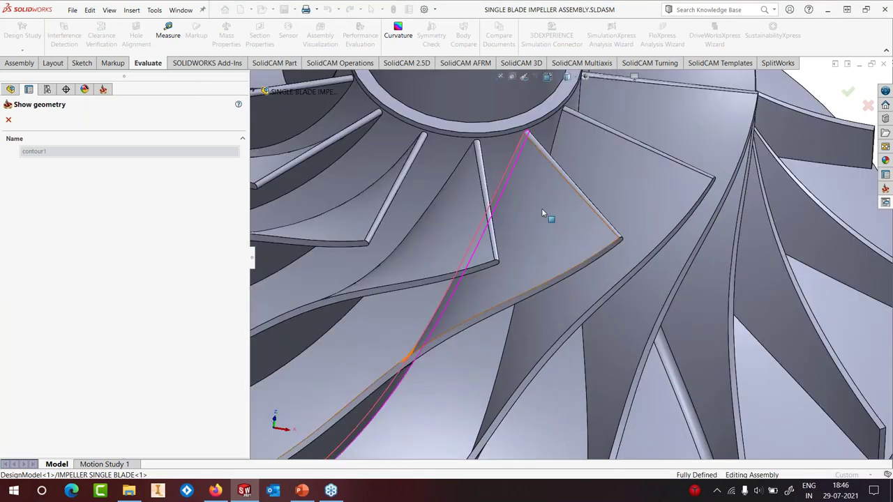
right_click(531, 156)
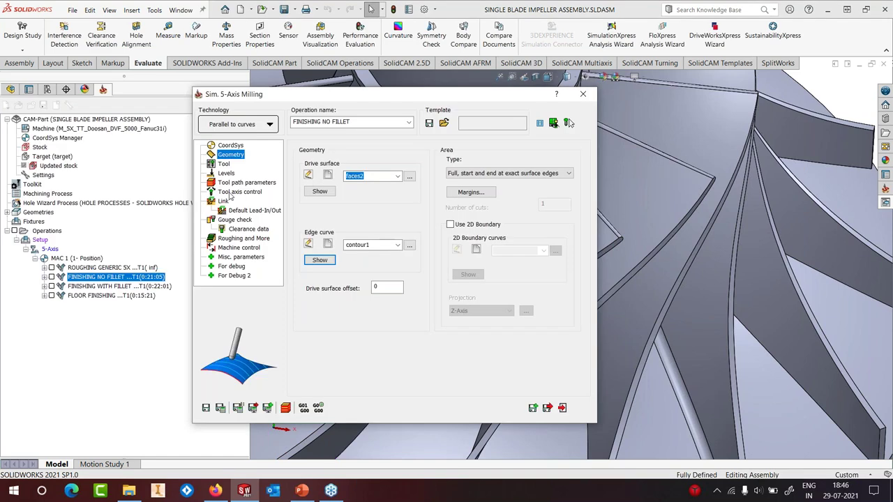
Review the tool axis control of FINISHING NO FILLET, especially the tilt angle at side of cutting, against the impeller blades.
left_click(239, 191)
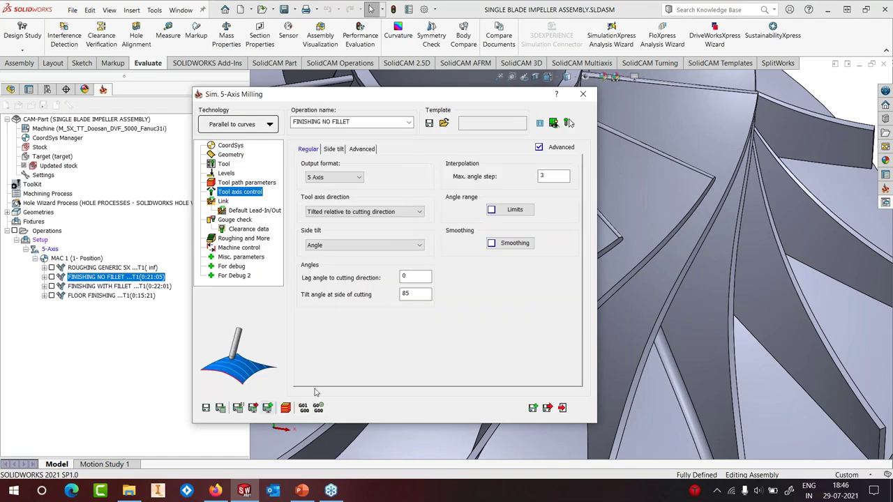
double_click(410, 293)
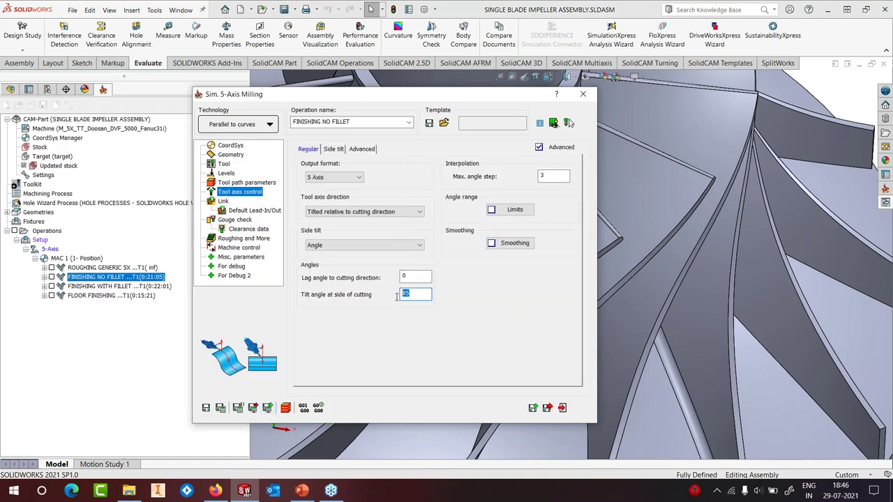
left_click_drag(483, 97, 317, 92)
scroll(536, 200, "up", 3)
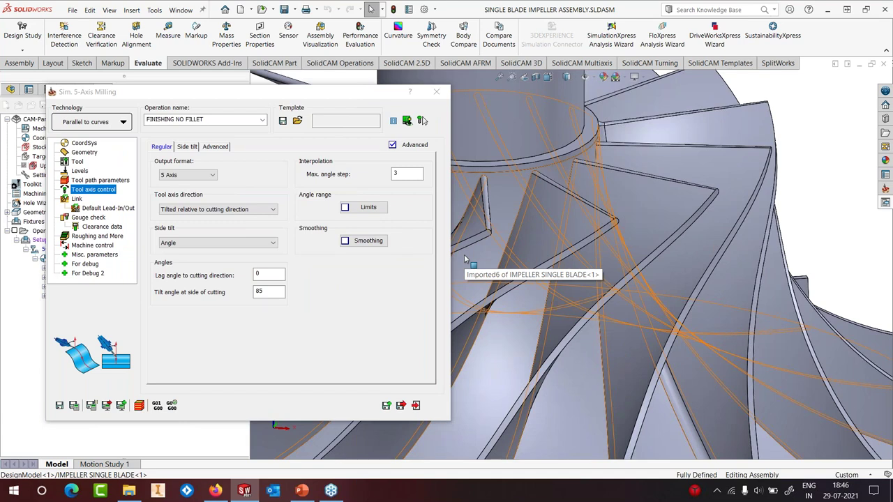
left_click(228, 416)
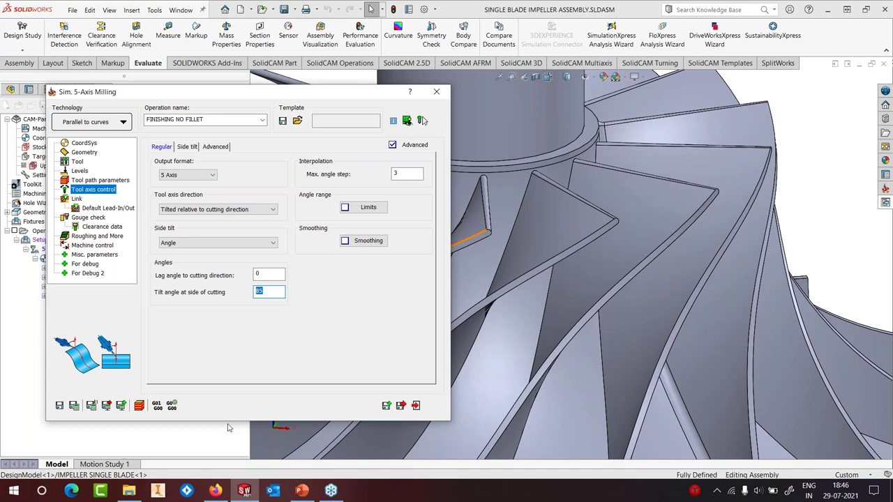
Check the maximum step over in the tool path parameters and recalculate the FINISHING NO FILLET operation.
left_click(101, 180)
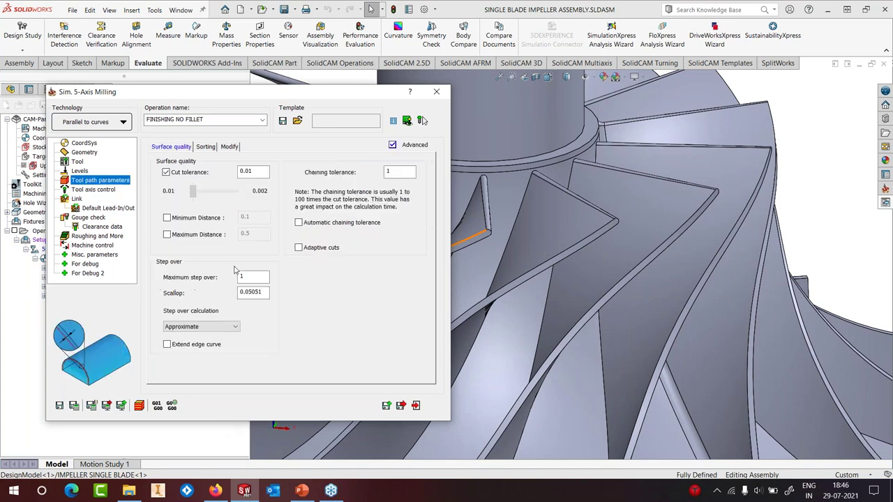
double_click(245, 277)
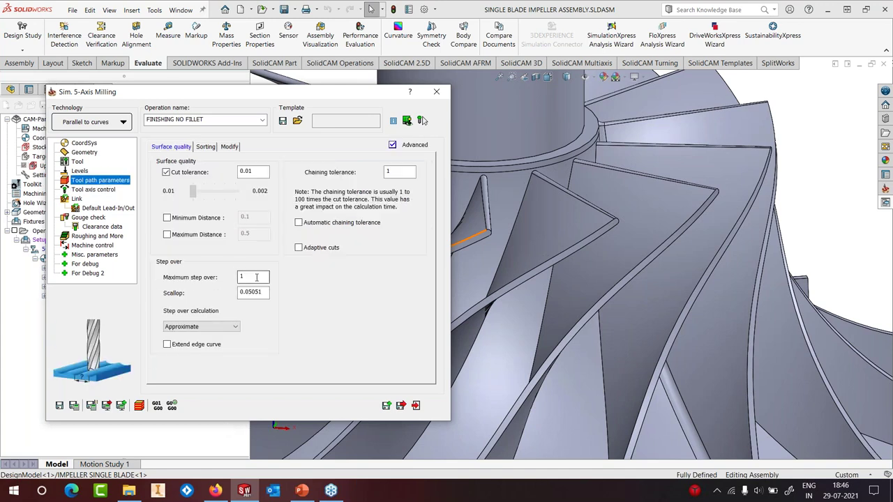
left_click(75, 407)
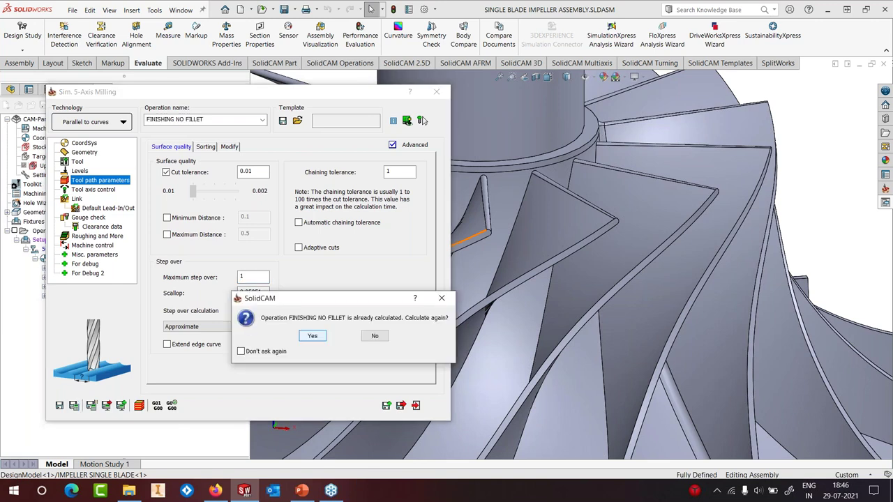
key("Return")
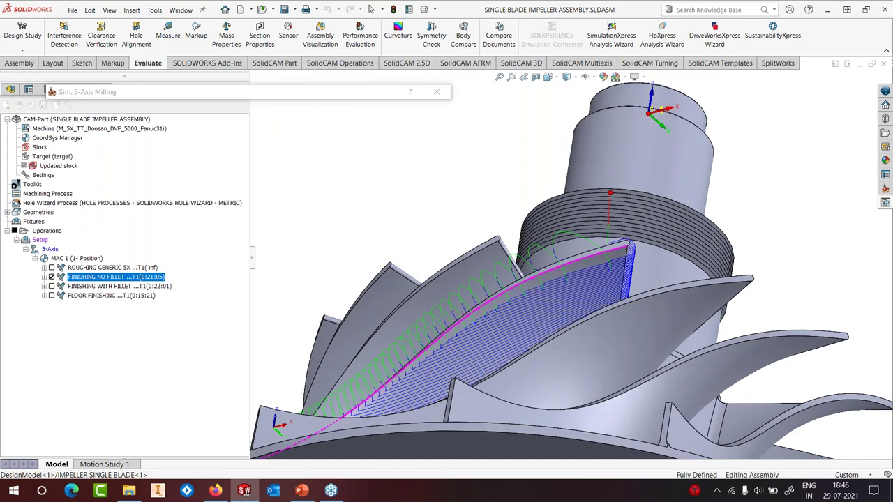
Inspect the finishing toolpath and its link moves around the blade's tip and rounded edge up close.
scroll(683, 258, "down", 3)
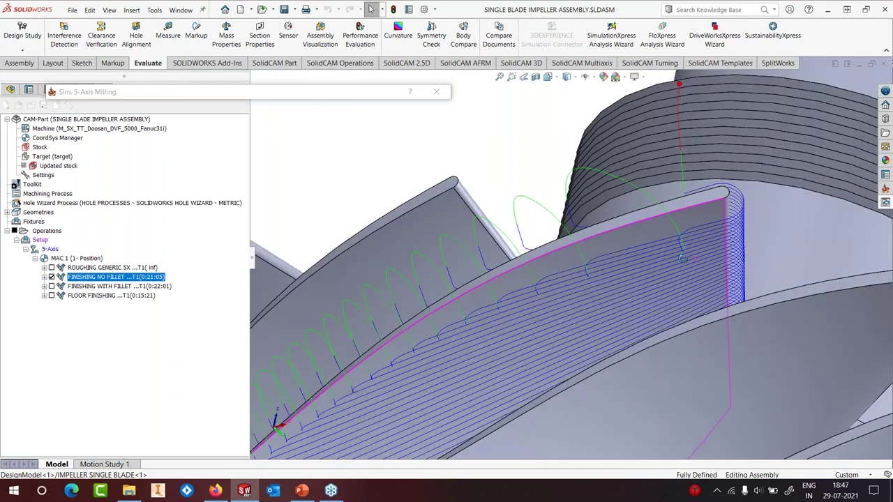
middle_click_drag(682, 258, 666, 234)
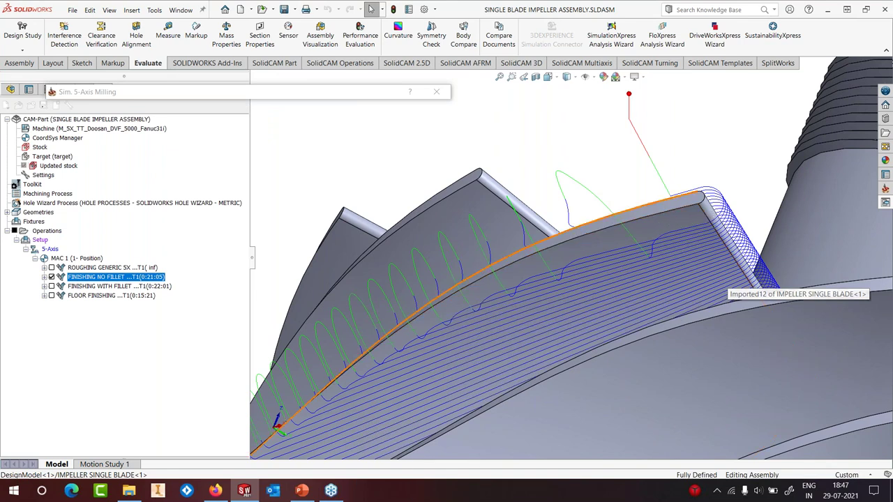
left_click(661, 239)
middle_click_drag(662, 239, 281, 96)
scroll(553, 329, "down", 3)
scroll(553, 328, "up", 3)
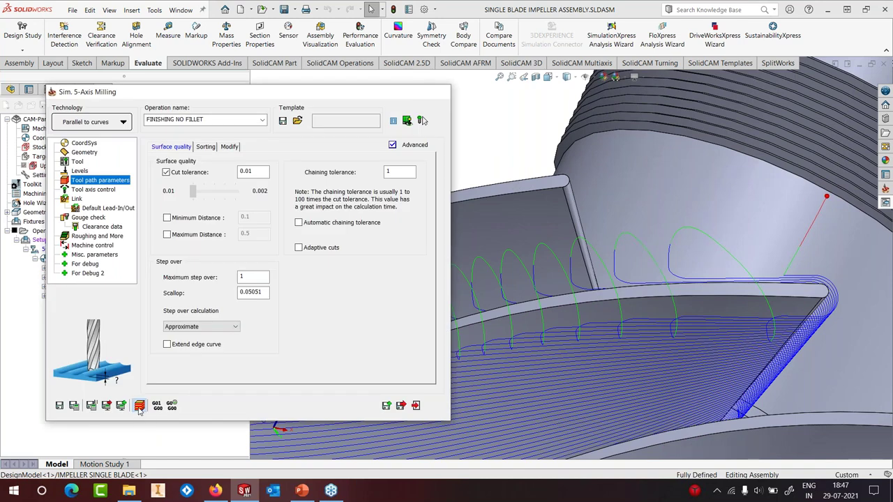
Open the machine simulation of FINISHING NO FILLET and show the machine housing around the impeller.
left_click(140, 407)
left_click(132, 93)
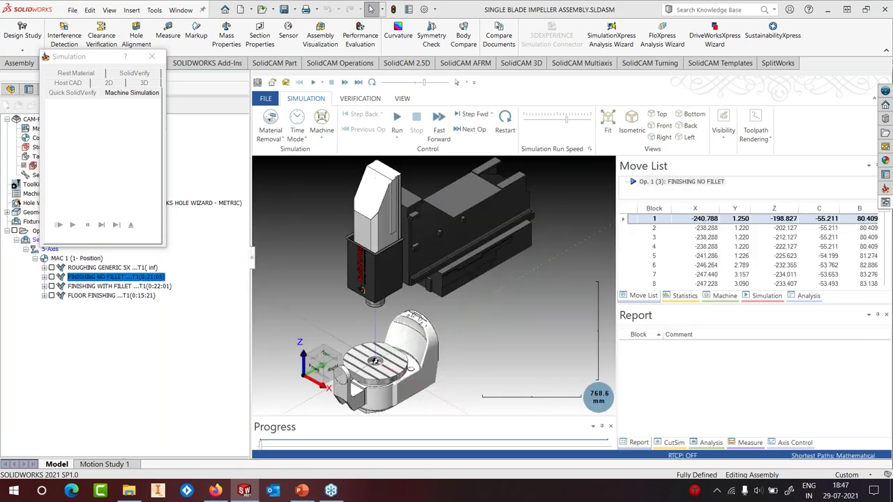
left_click(723, 126)
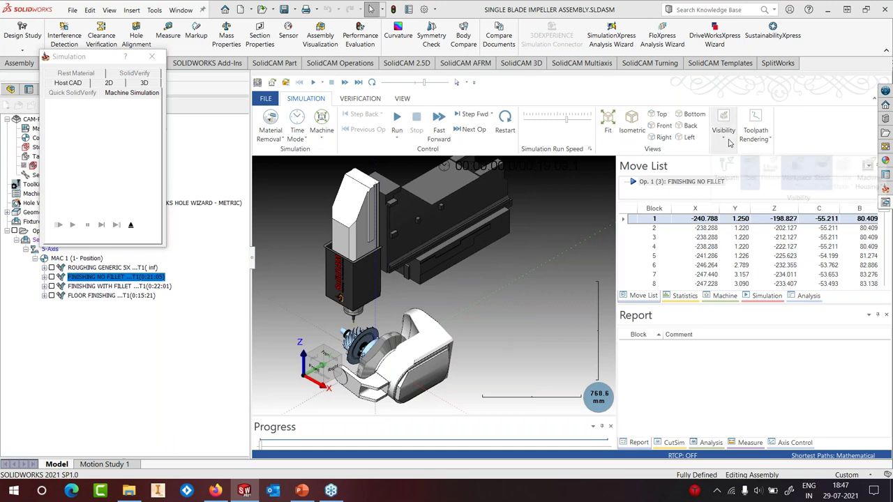
left_click(869, 183)
left_click(854, 197)
middle_click_drag(546, 271, 432, 282)
scroll(436, 287, "up", 5)
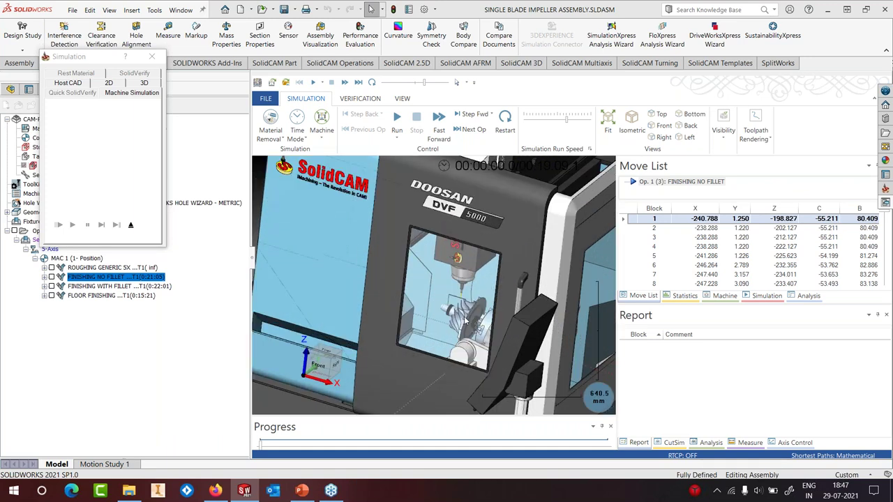
View the impeller through the machine's window, and hide the machine housing.
scroll(465, 320, "up", 1)
left_click(724, 127)
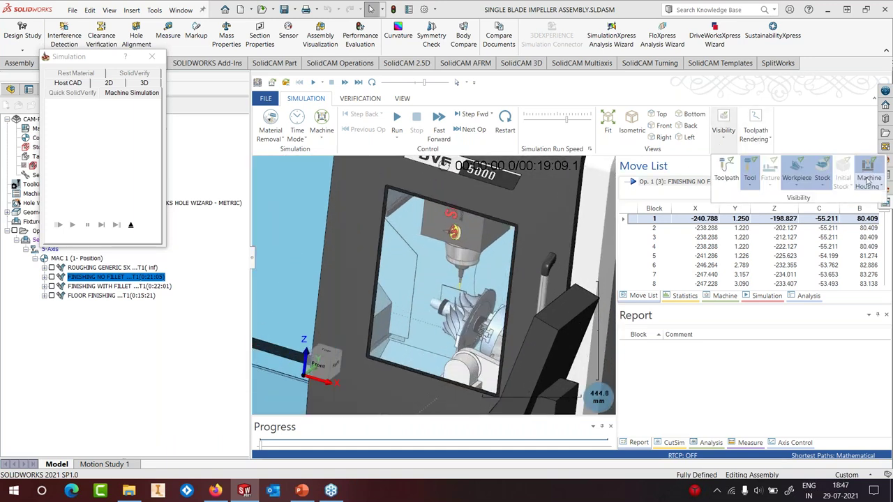
left_click(872, 183)
left_click(854, 233)
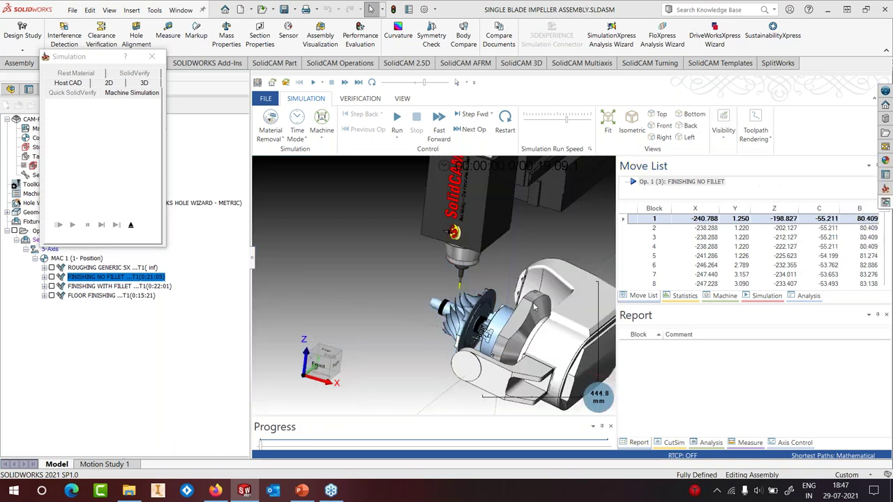
Run the machine simulation of the blade finishing at reduced speed, speed it up slightly, and watch the tool follow the blade.
scroll(479, 314, "up", 6)
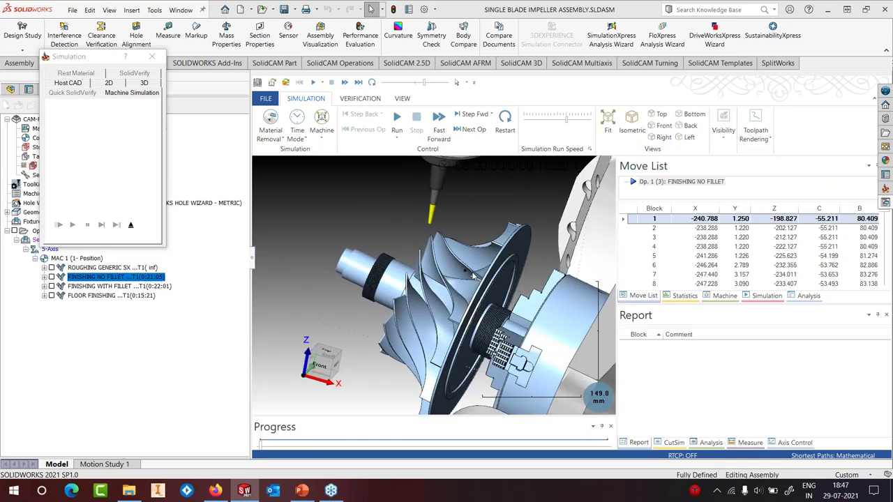
left_click_drag(566, 120, 557, 120)
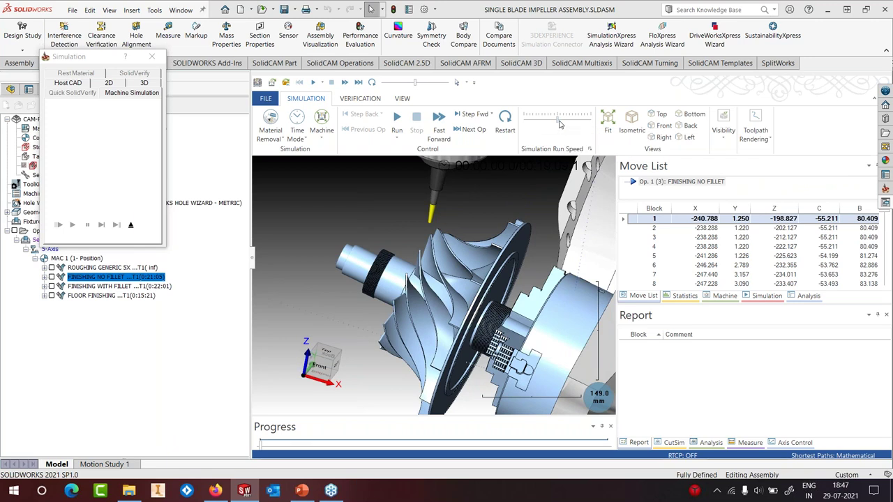
left_click(398, 121)
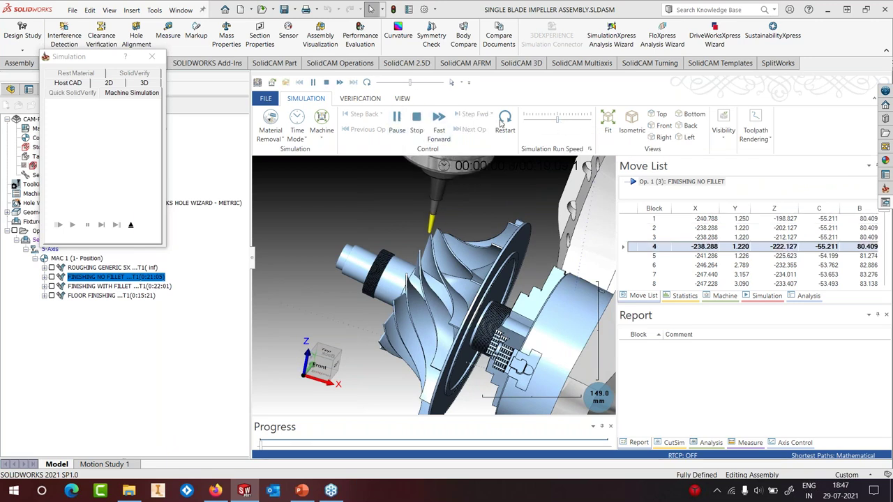
left_click_drag(557, 120, 565, 120)
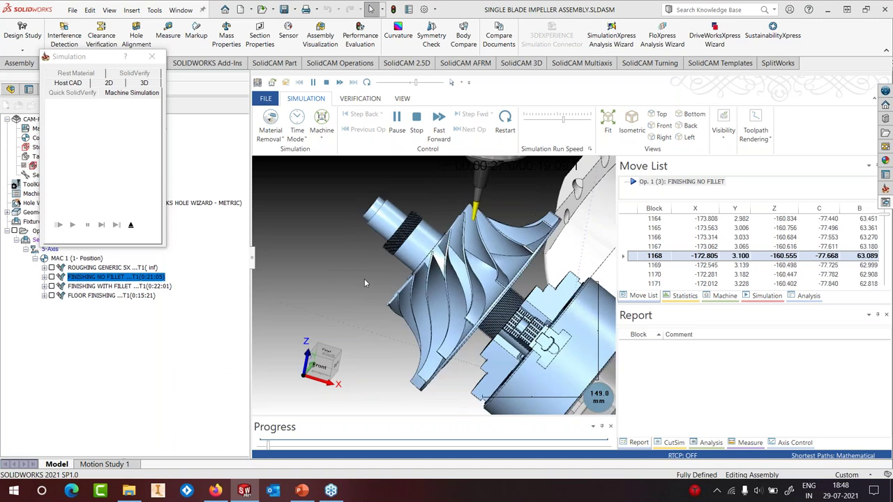
scroll(364, 289, "down", 3)
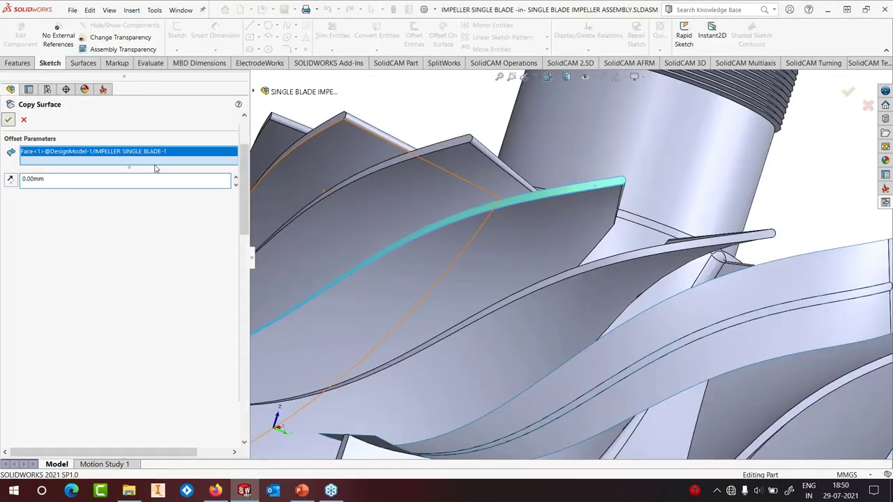
Cancel the surface copy, and try a 10 mm ruled surface tangent to surface along three edges of the blade's narrow tip face.
key("Escape")
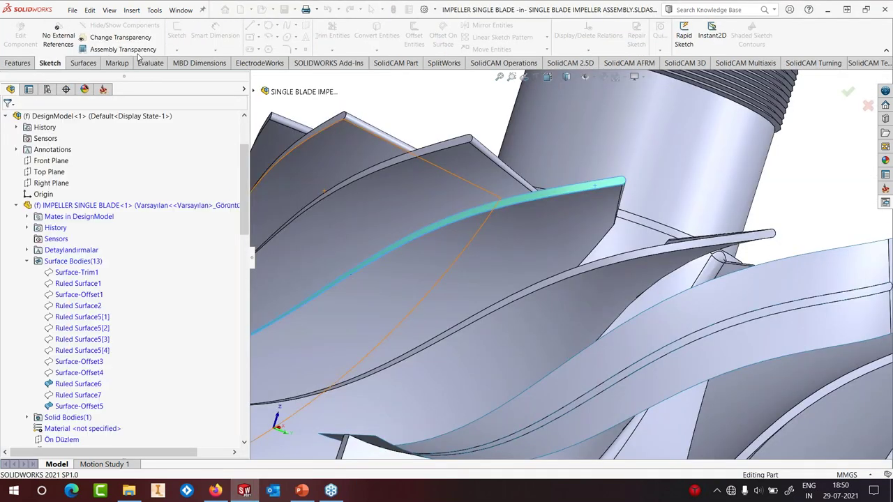
left_click(132, 10)
mouse_move(148, 102)
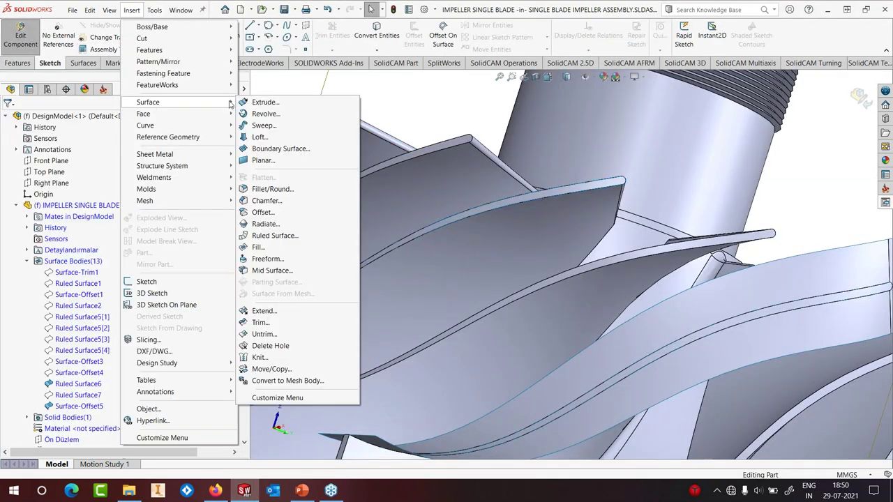
left_click(269, 235)
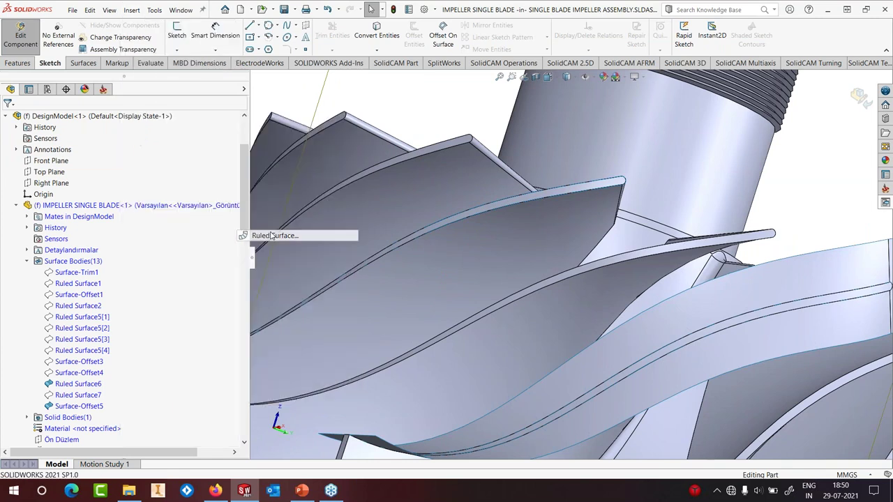
left_click(605, 187)
left_click(624, 186)
left_click(623, 186)
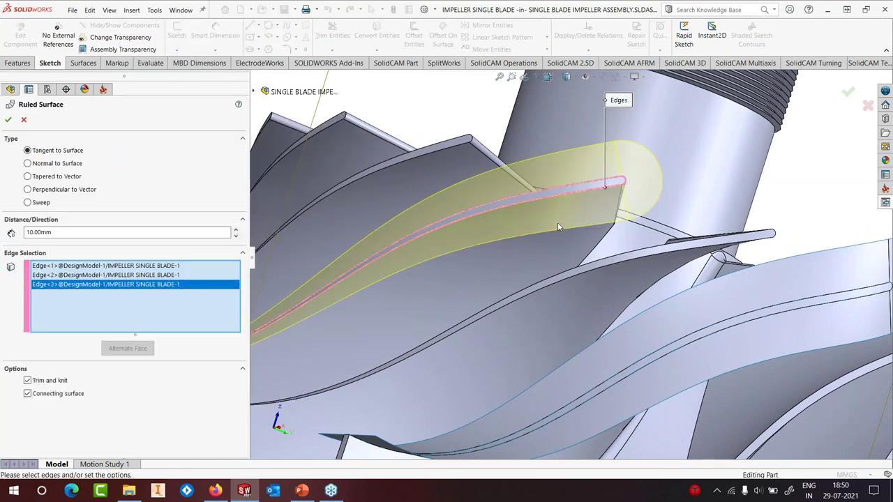
middle_click_drag(558, 226, 419, 258)
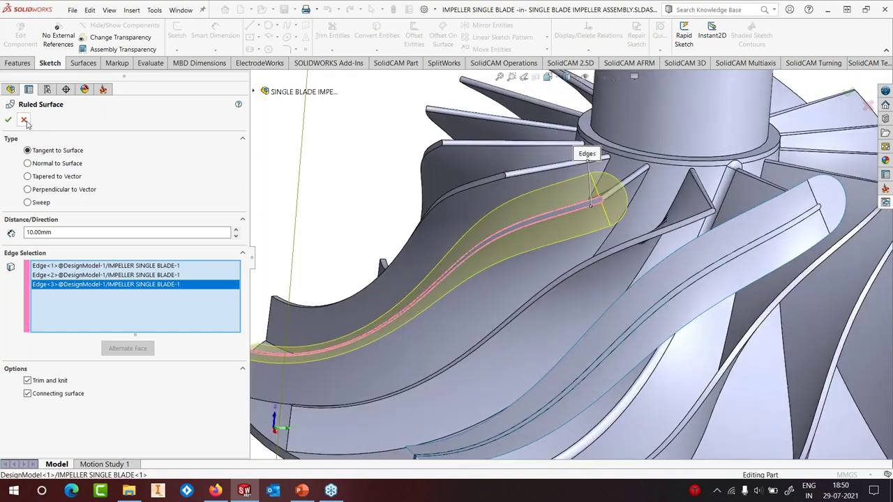
left_click(25, 120)
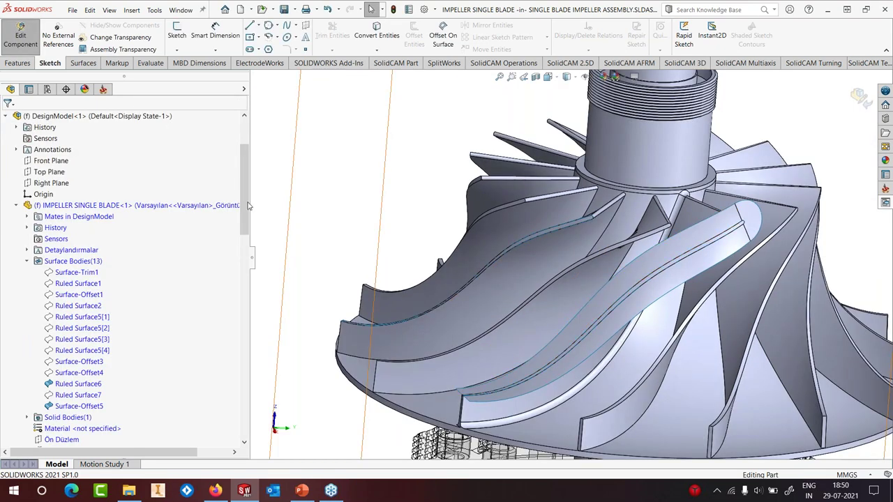
Try a 10 mm ruled surface normal to surface along the outer edges of the existing ruled surface on the blade.
scroll(140, 279, "down", 3)
left_click(132, 10)
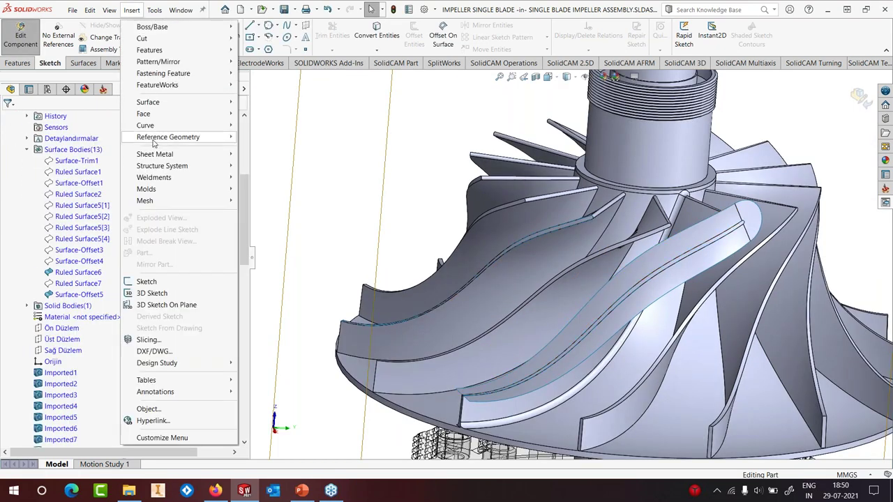
mouse_move(158, 105)
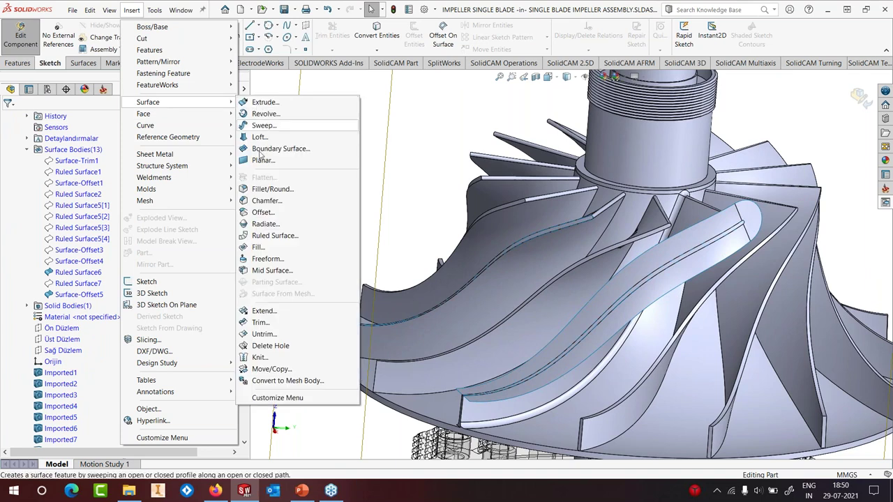
left_click(275, 235)
left_click(553, 239)
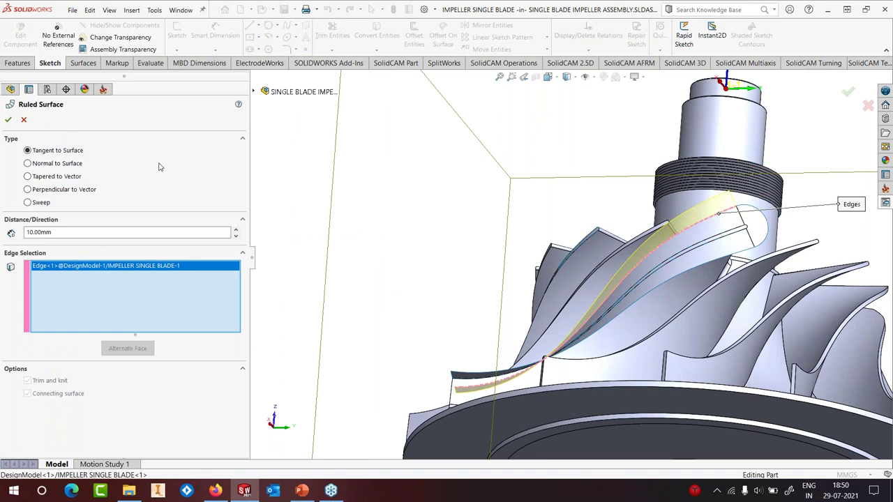
left_click(69, 164)
middle_click_drag(694, 235, 712, 244)
left_click(736, 237)
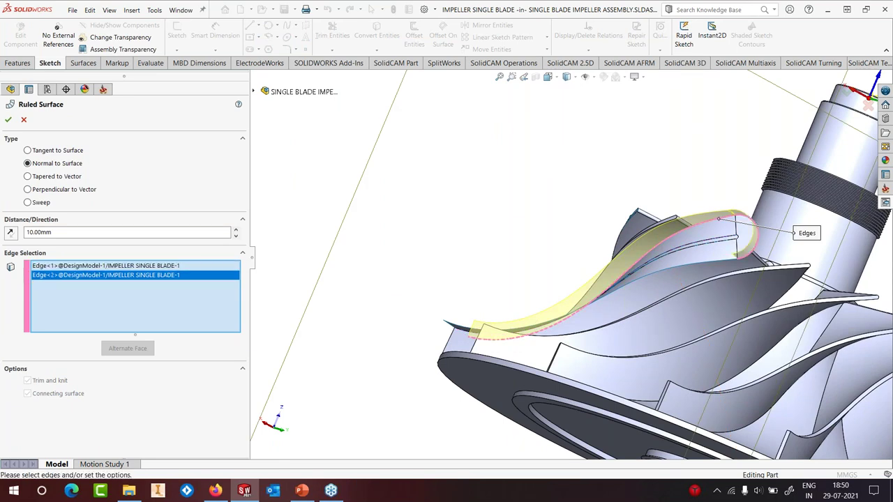
left_click(726, 241)
middle_click_drag(725, 240, 684, 177)
left_click(23, 120)
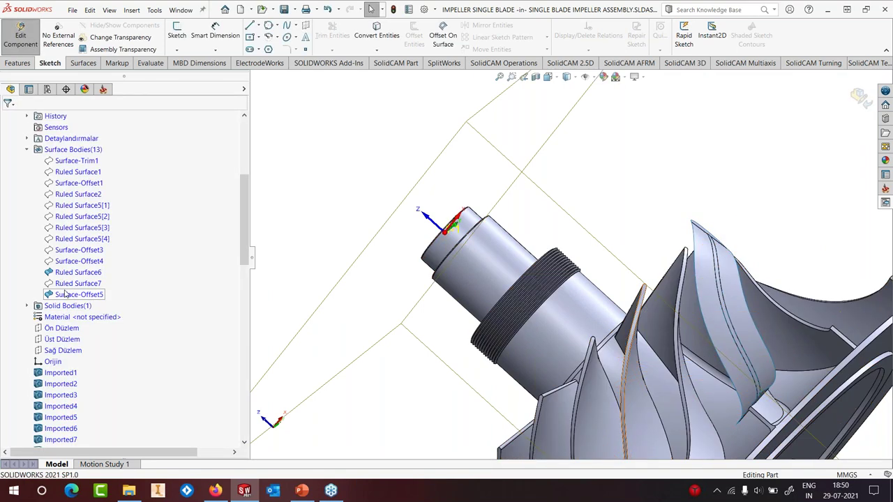
Show Ruled Surface7 around the blade, inspect it, and hide the Ruled Surface6, Ruled Surface7 and Surface-Offset5 helper bodies.
left_click(77, 284)
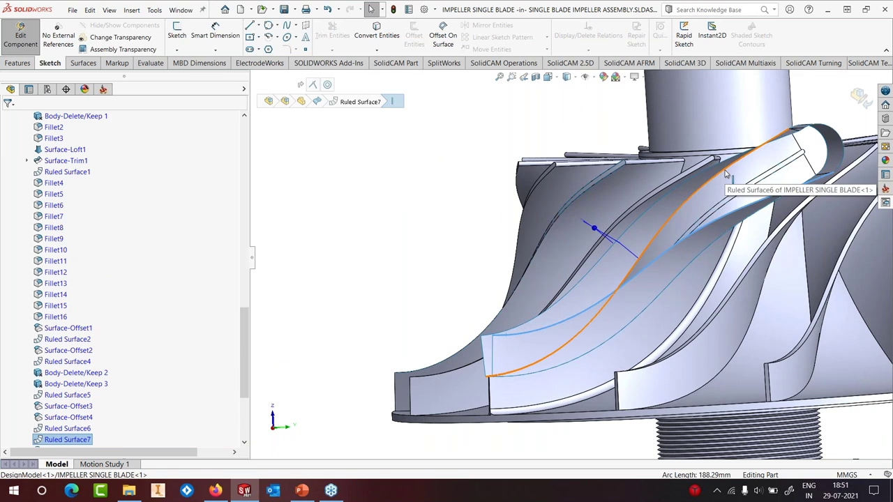
scroll(89, 430, "up", 12)
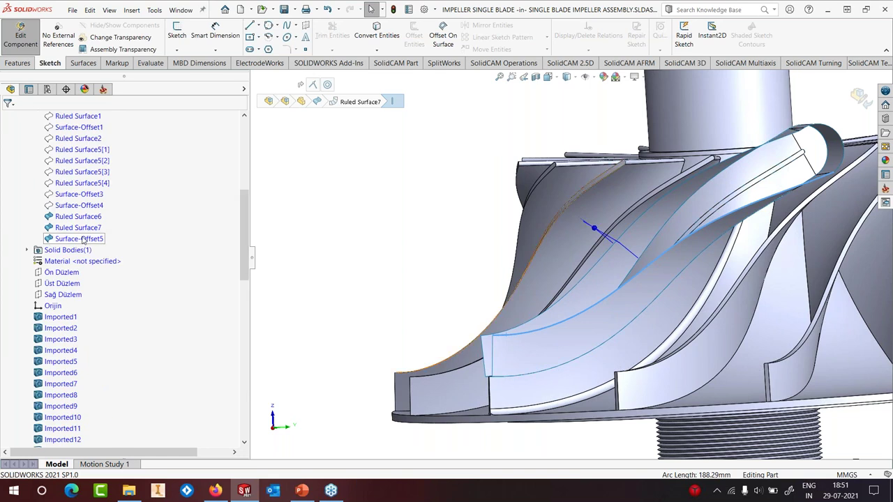
left_click(83, 240)
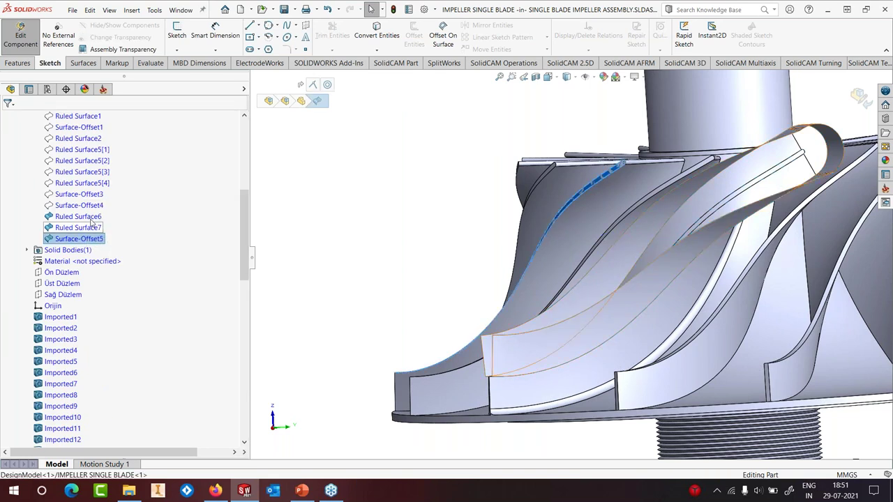
left_click(83, 223)
left_click(360, 195)
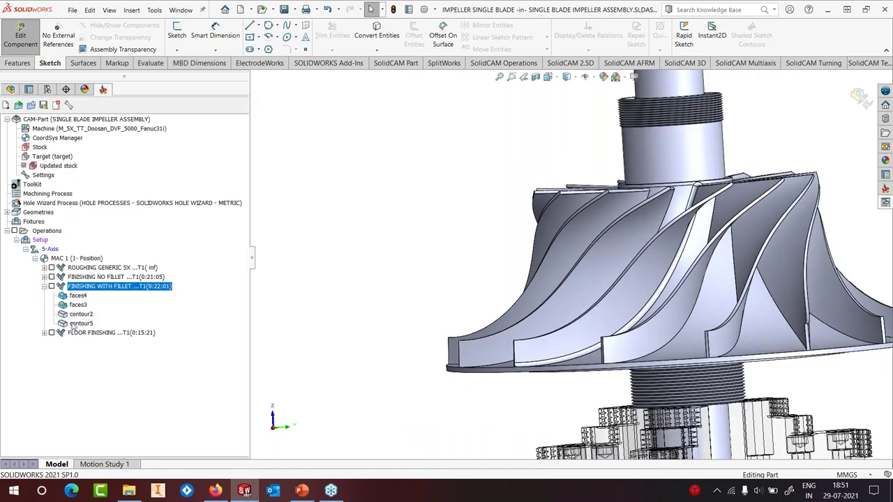
Examine the contour5 tilt lines and the contour2 drive curve of the FINISHING WITH FILLET operation on the impeller blade.
left_click(81, 324)
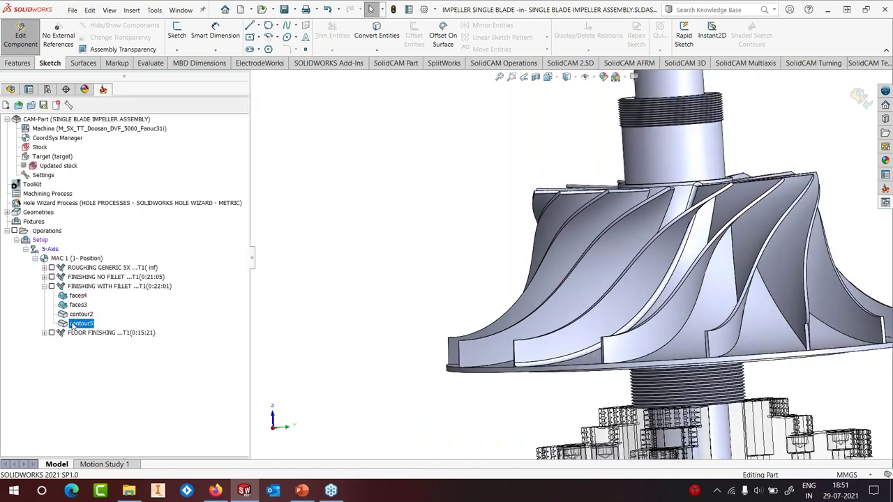
right_click(84, 324)
left_click(188, 327)
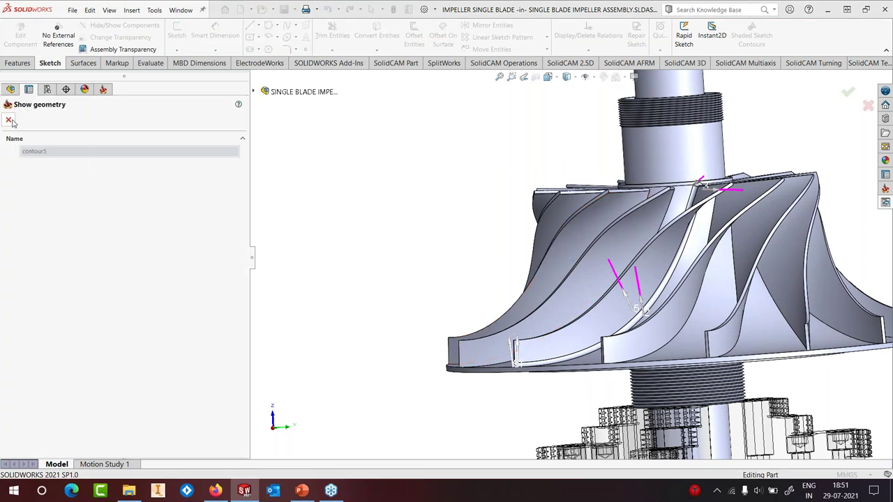
left_click(8, 120)
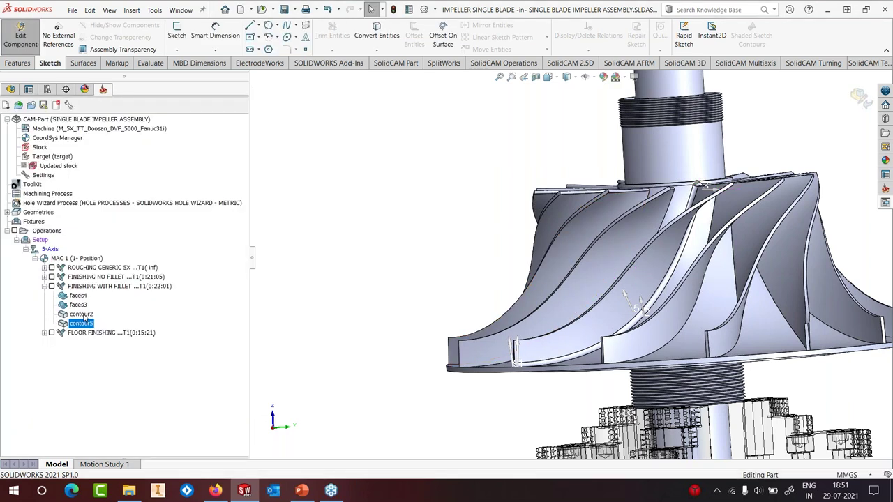
left_click(83, 314)
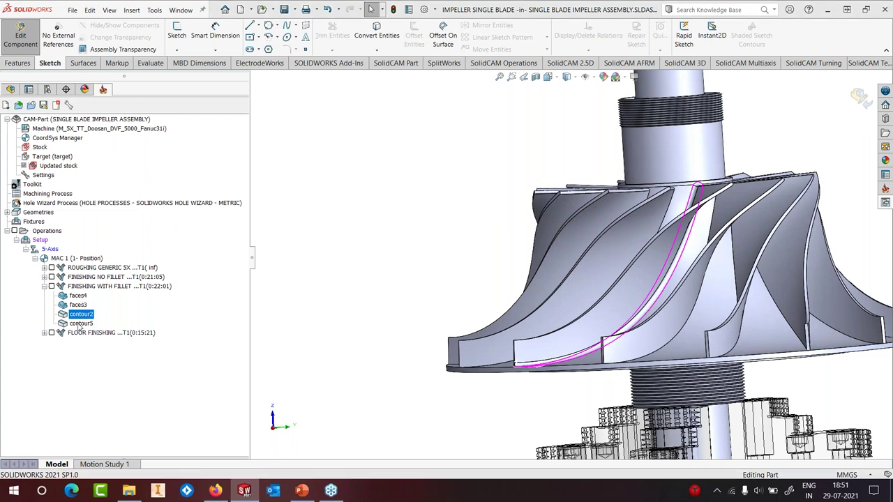
left_click(80, 324)
middle_click_drag(628, 280, 663, 279)
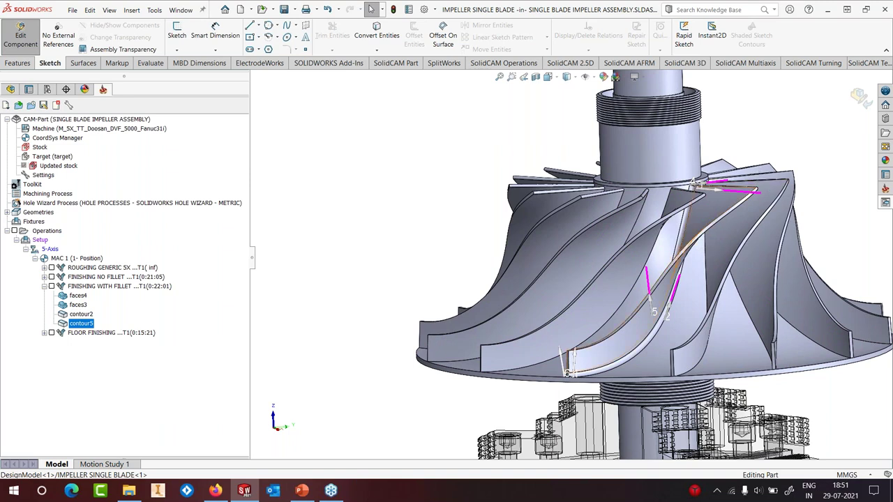
middle_click_drag(732, 201, 717, 265)
scroll(717, 213, "down", 5)
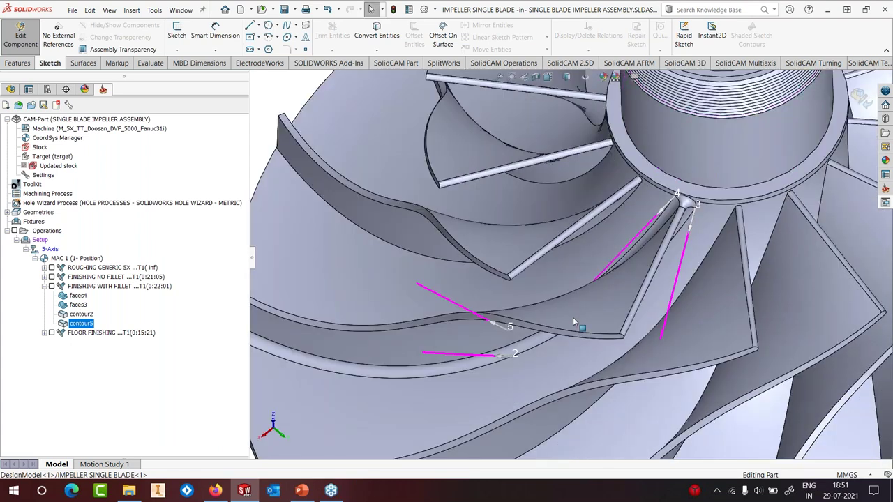
middle_click_drag(551, 307, 561, 333)
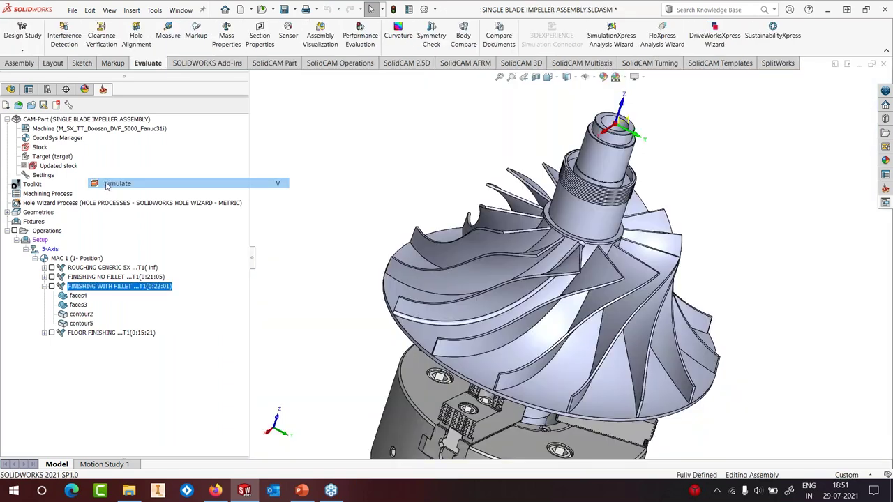
Simulate the FINISHING WITH FILLET operation in Host CAD mode, watch the tool at the blade, and exit the simulation.
left_click(104, 182)
left_click(73, 224)
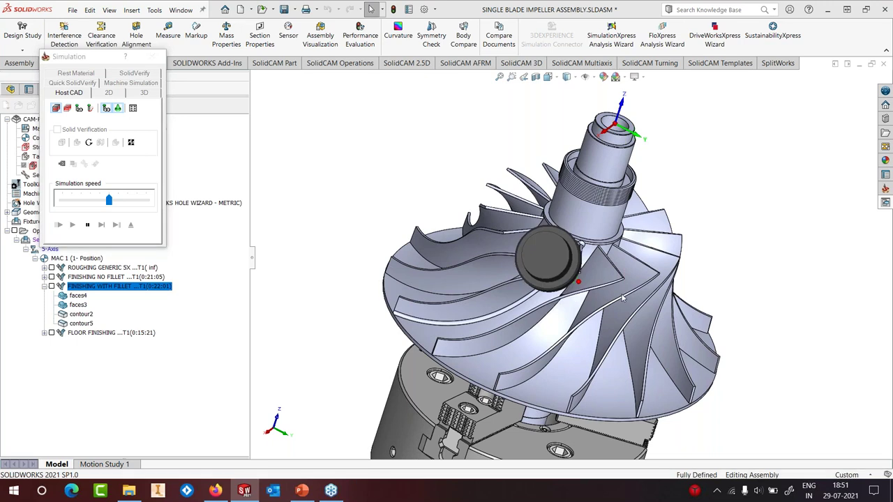
middle_click_drag(623, 300, 583, 276)
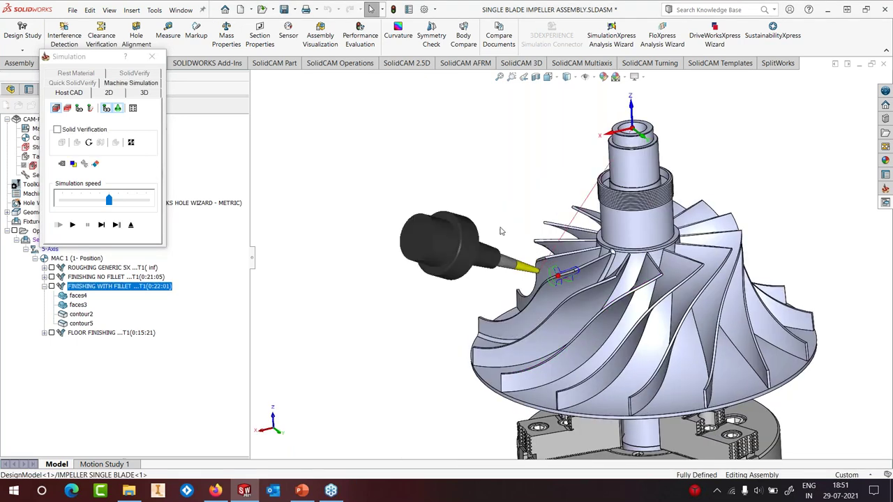
left_click(72, 226)
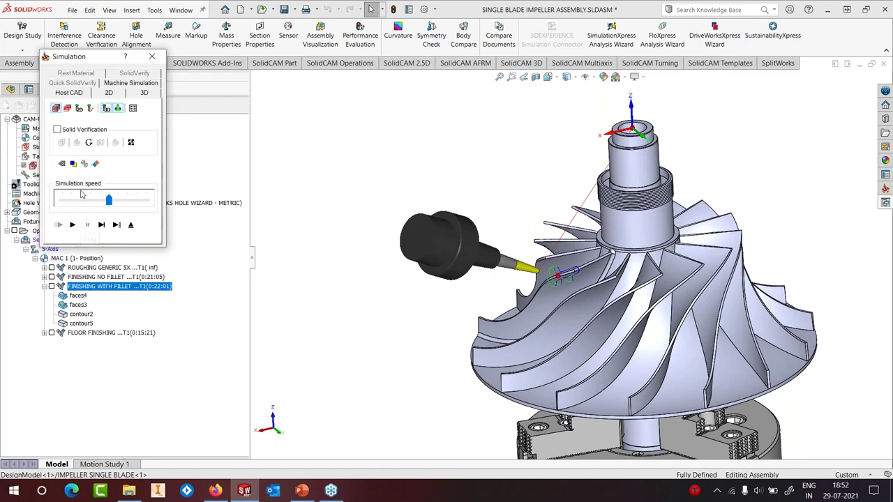
left_click(131, 226)
left_click(131, 226)
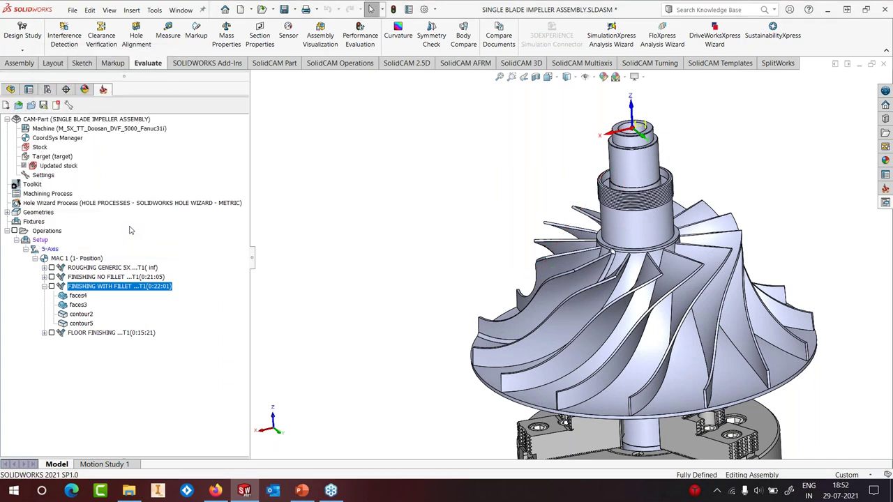
left_click(111, 268)
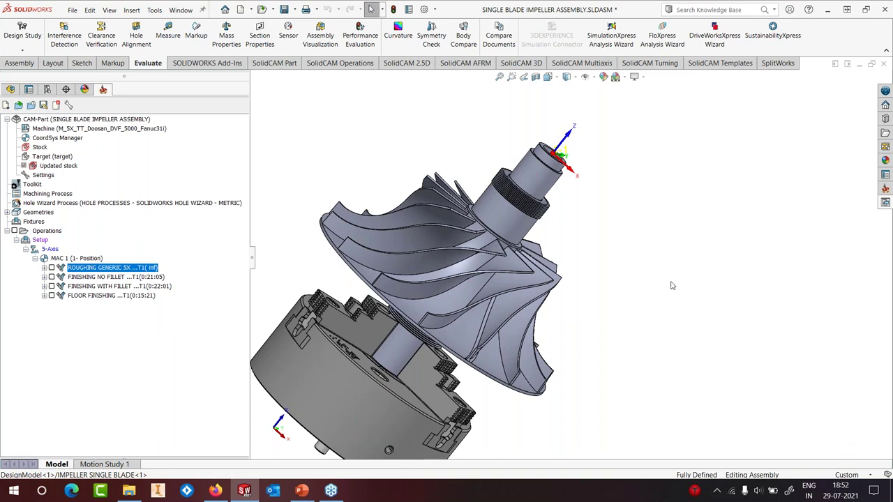
scroll(571, 286, "up", 2)
middle_click_drag(512, 268, 475, 296)
scroll(474, 296, "down", 2)
scroll(475, 296, "up", 2)
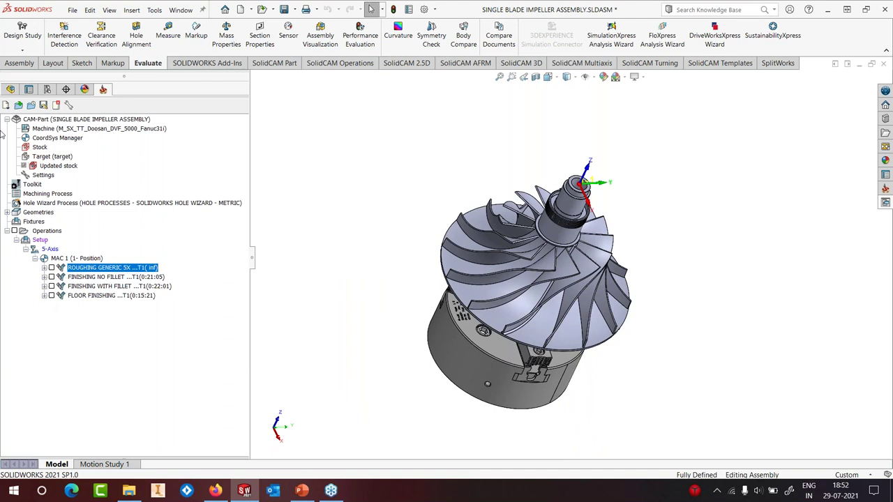
Show the Ruled Surface7 body of the impeller part and inspect how it surrounds the blade.
left_click(11, 90)
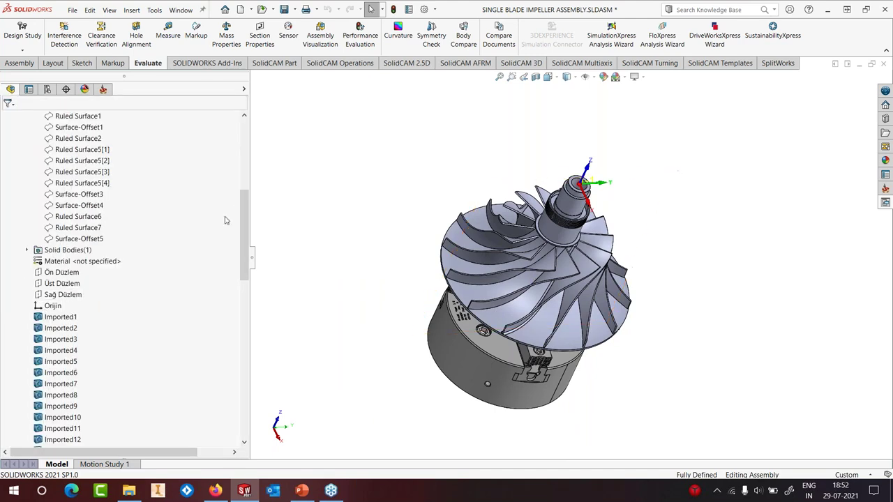
scroll(84, 377, "up", 4)
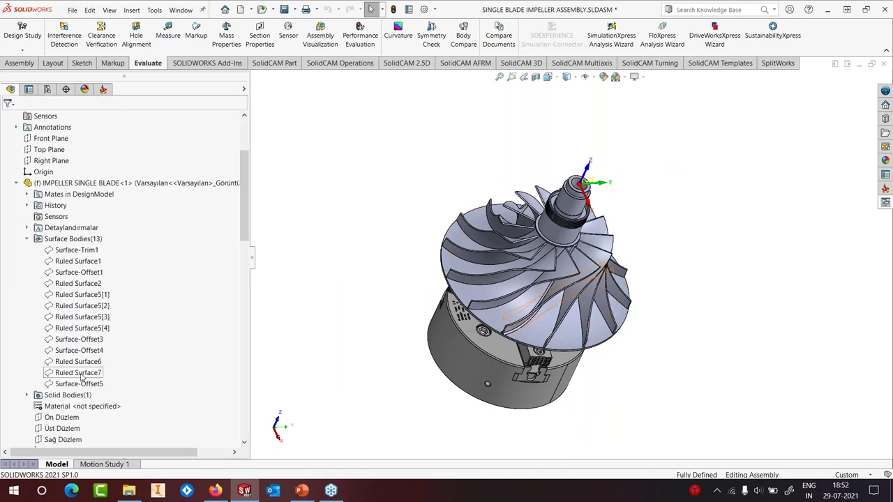
left_click(82, 377)
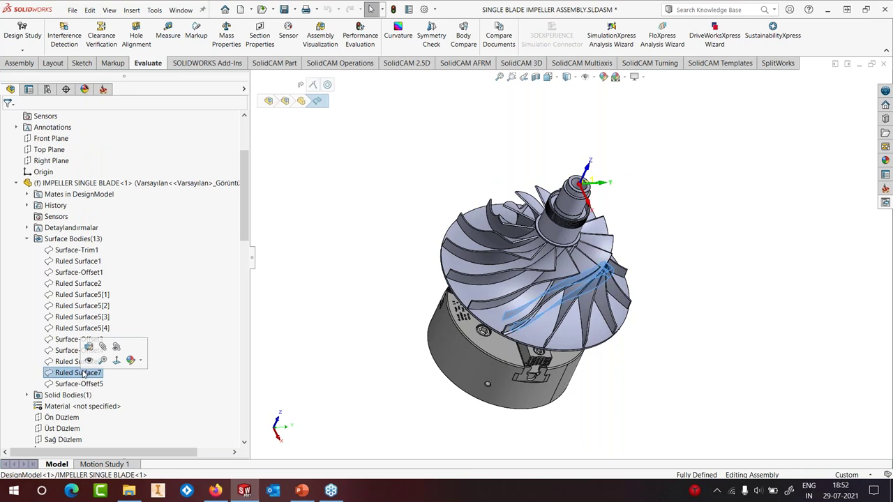
scroll(576, 288, "down", 5)
scroll(541, 242, "up", 2)
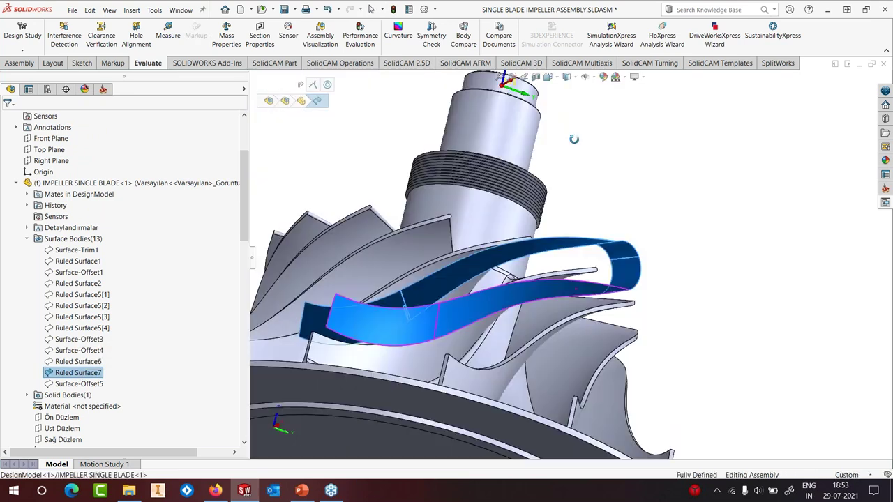
key("Escape")
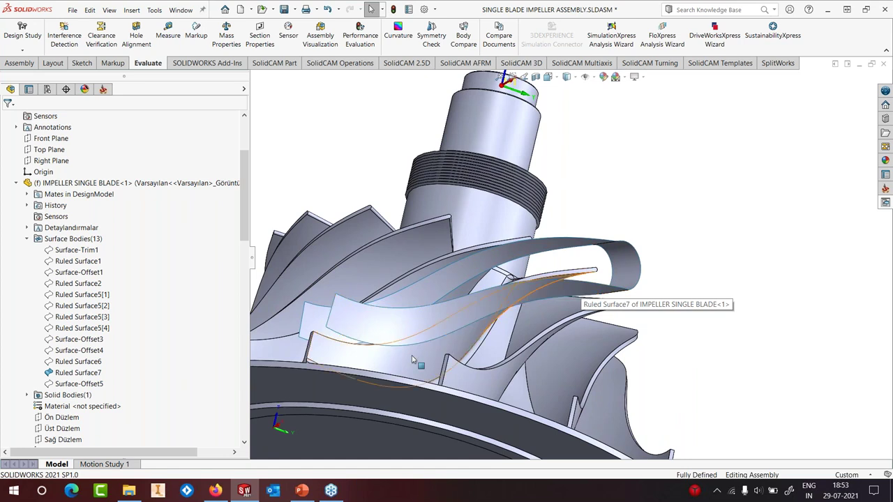
Edit the FINISHING WITH FILLET operation and set its tool axis direction to Tilted through curve.
left_click(103, 89)
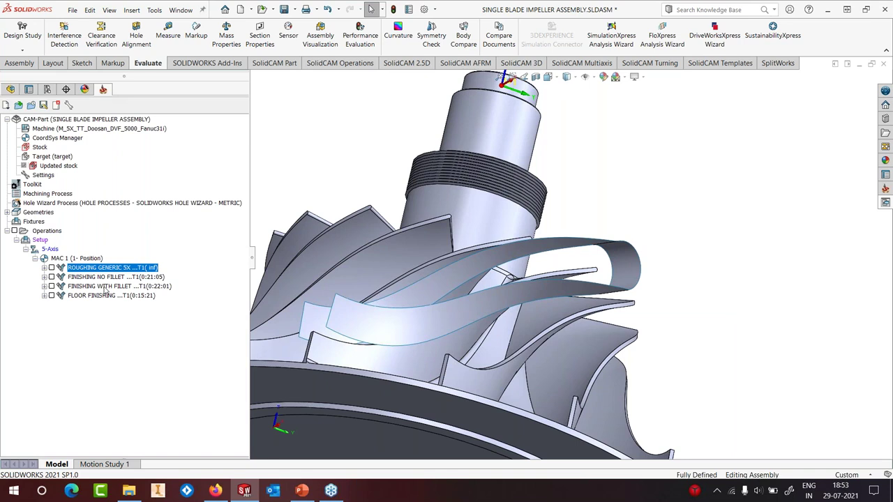
double_click(105, 287)
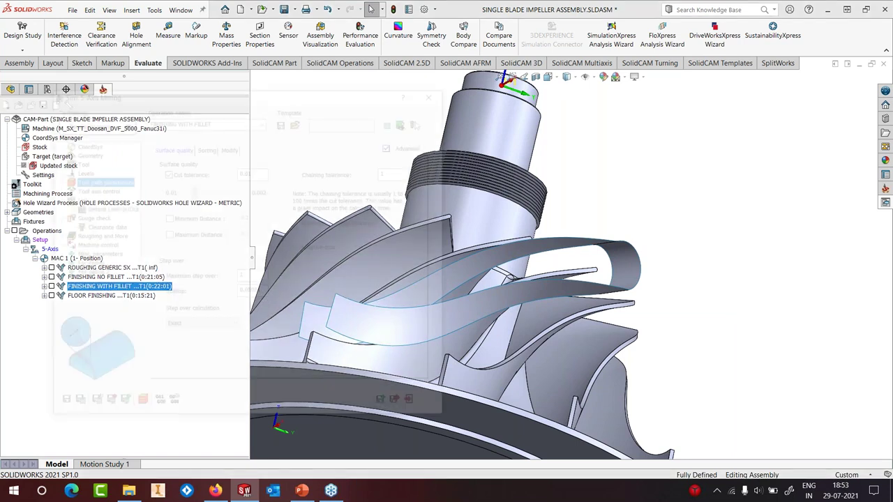
left_click(93, 189)
left_click(204, 209)
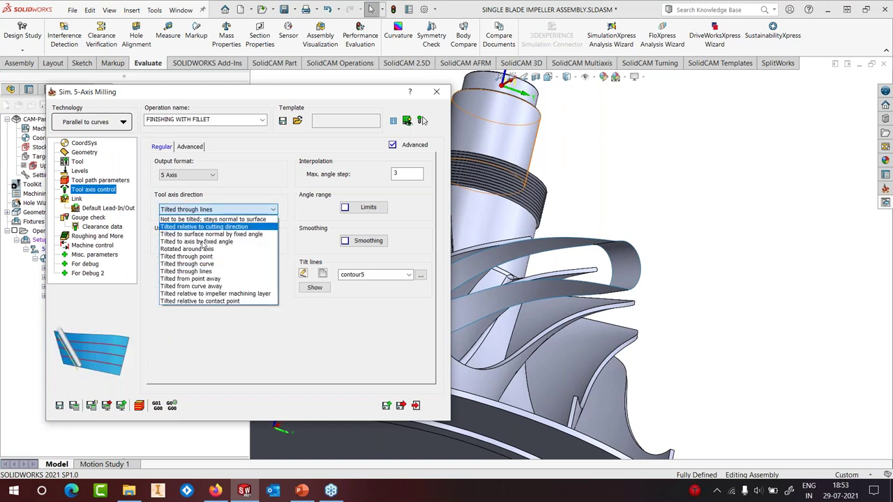
left_click(206, 267)
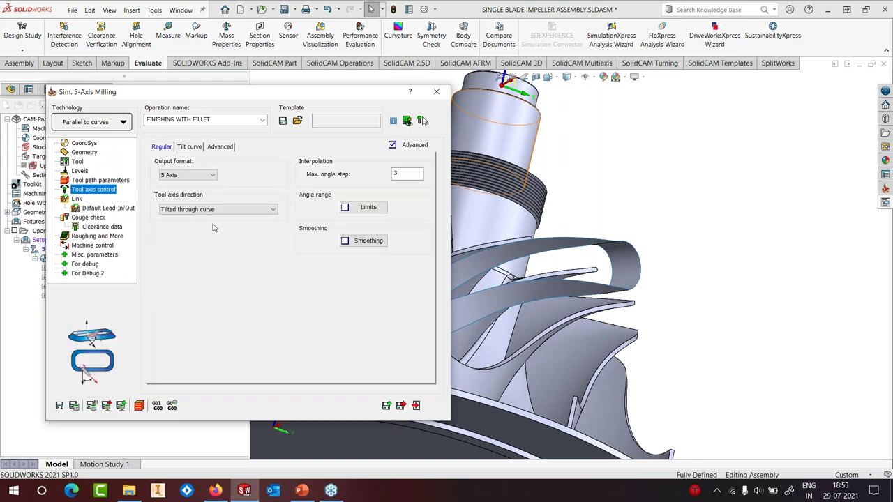
Define contour7 as the operation's tilt curve along an edge of Ruled Surface7, discarding the first chain attempt.
left_click(194, 147)
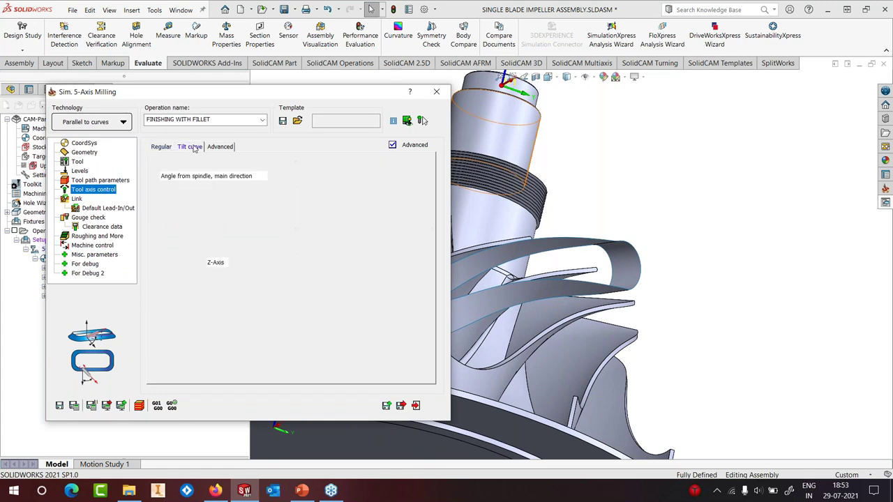
scroll(595, 246, "down", 5)
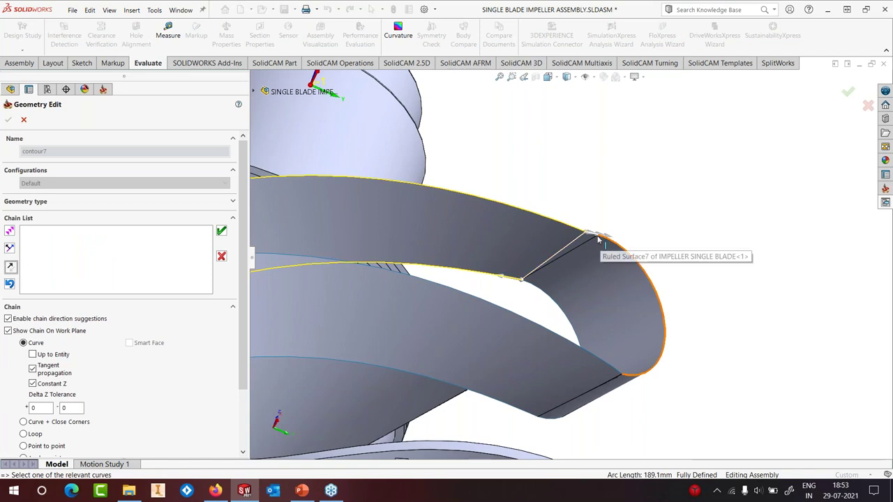
left_click(9, 233)
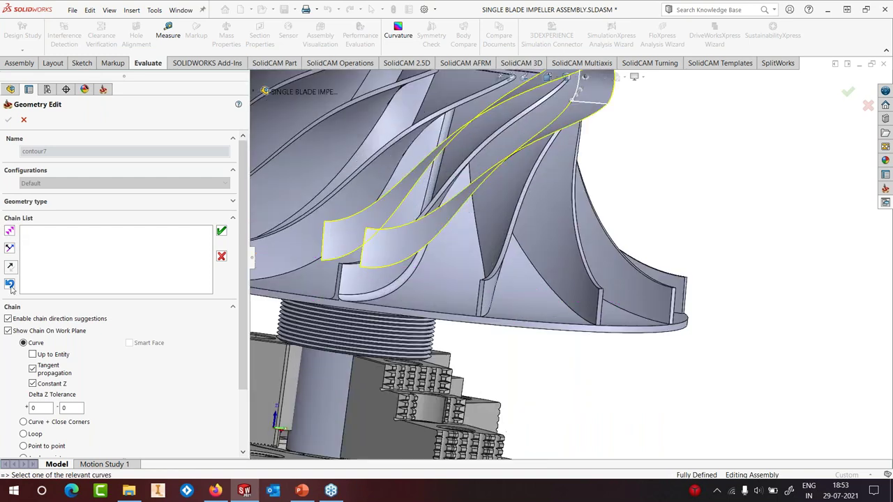
left_click(9, 284)
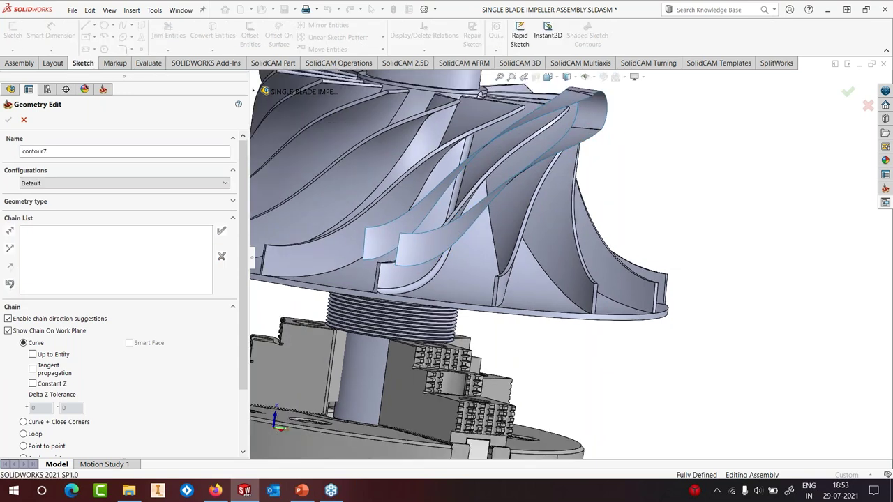
scroll(522, 139, "down", 10)
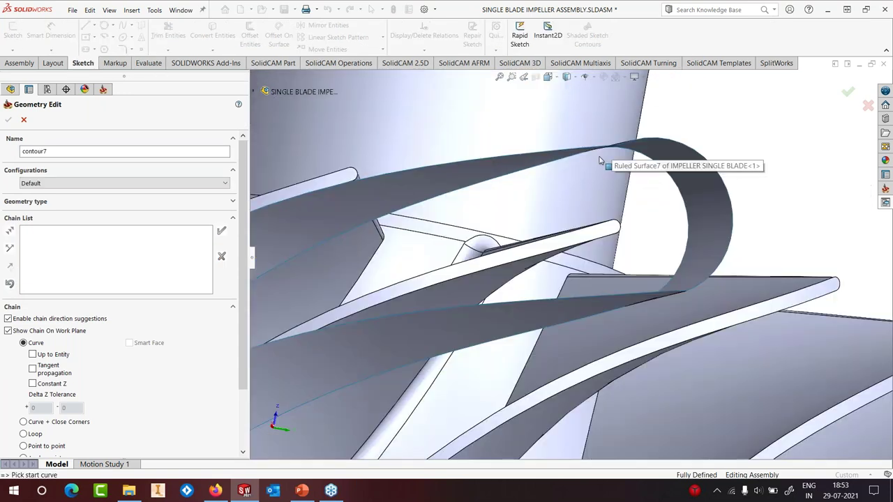
scroll(599, 160, "up", 5)
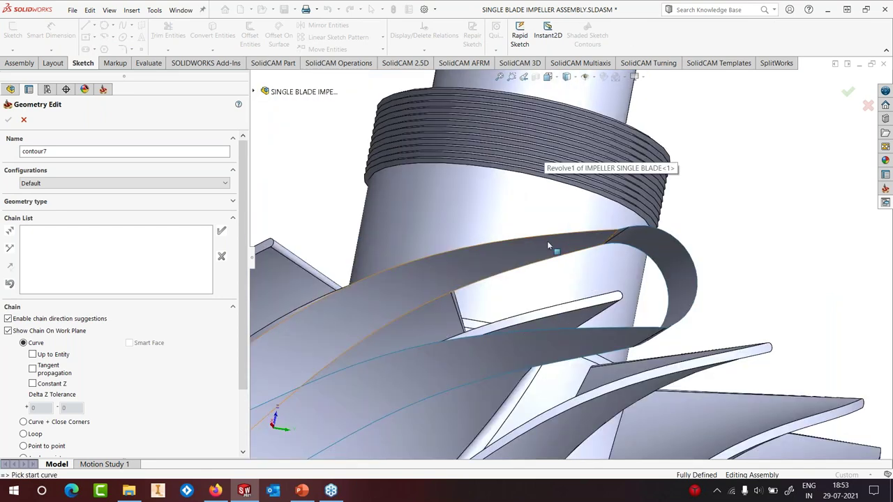
middle_click_drag(548, 245, 545, 227)
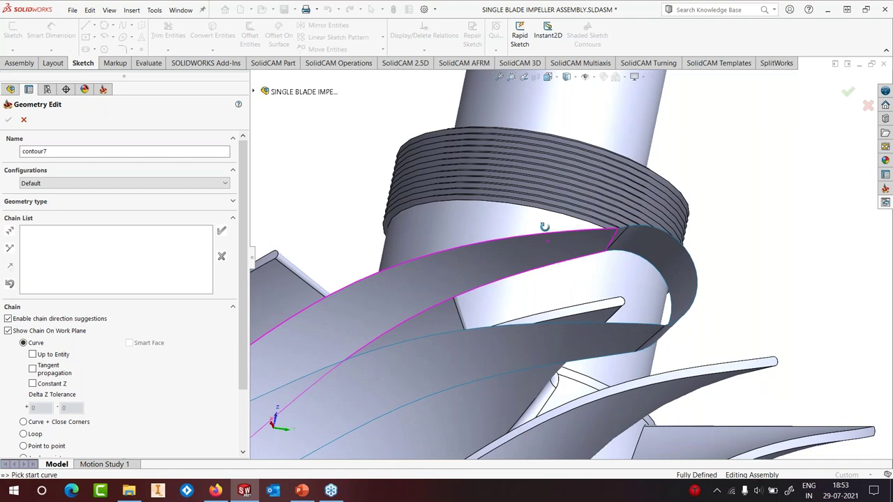
left_click(544, 226)
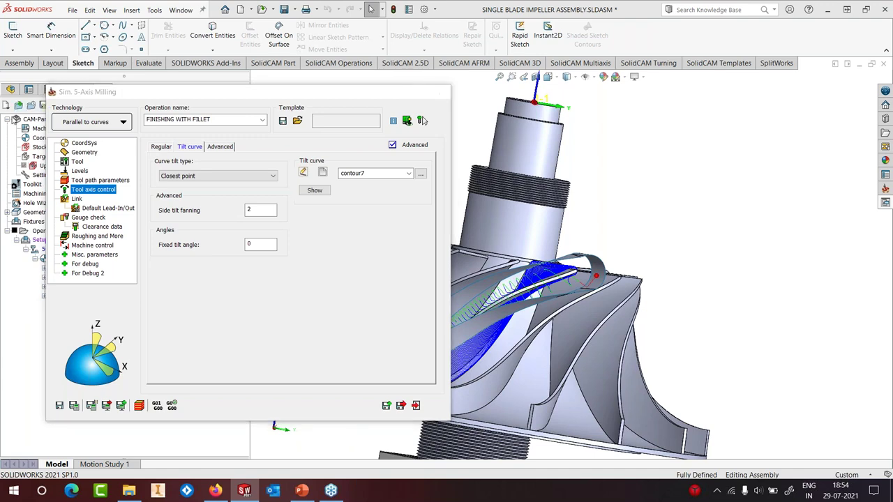
Close the FINISHING WITH FILLET operation and hide the Ruled Surface7 body of the impeller part.
left_click(437, 92)
left_click(11, 90)
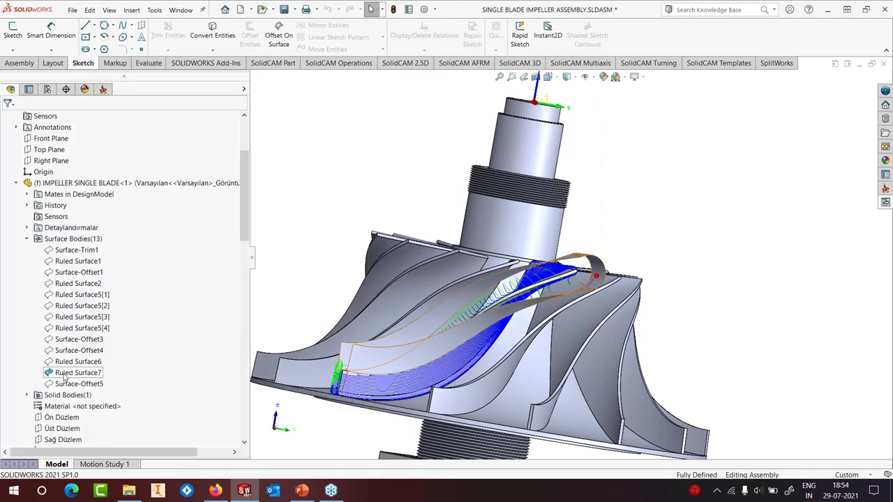
left_click(73, 372)
left_click(162, 350)
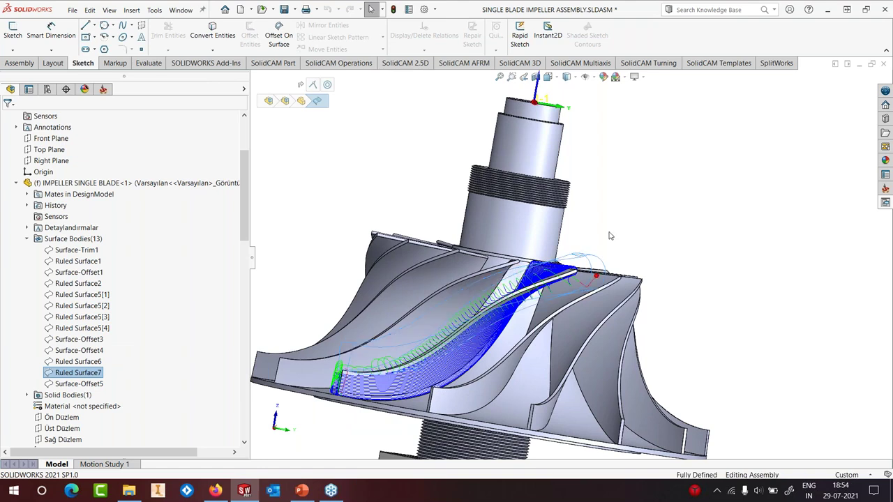
Inspect the finishing toolpath along the blade's faces, its fillet and its upper edge from several angles.
scroll(563, 268, "down", 6)
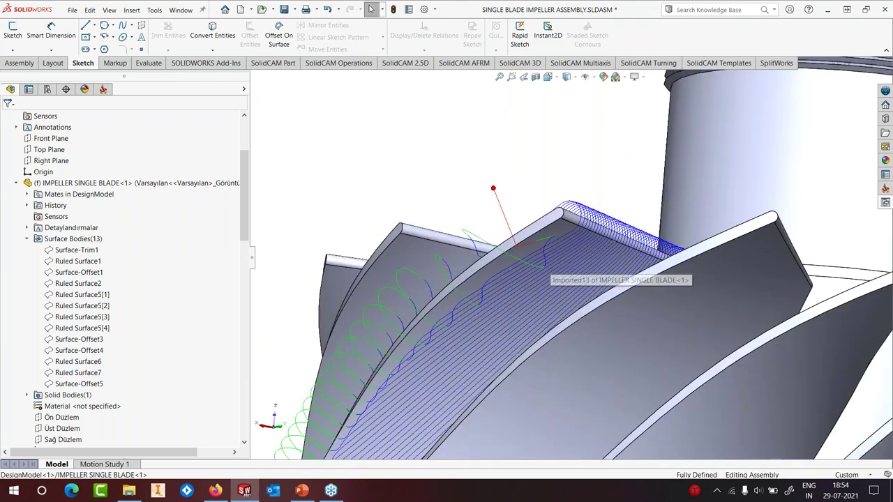
middle_click_drag(562, 268, 751, 268)
scroll(752, 267, "down", 3)
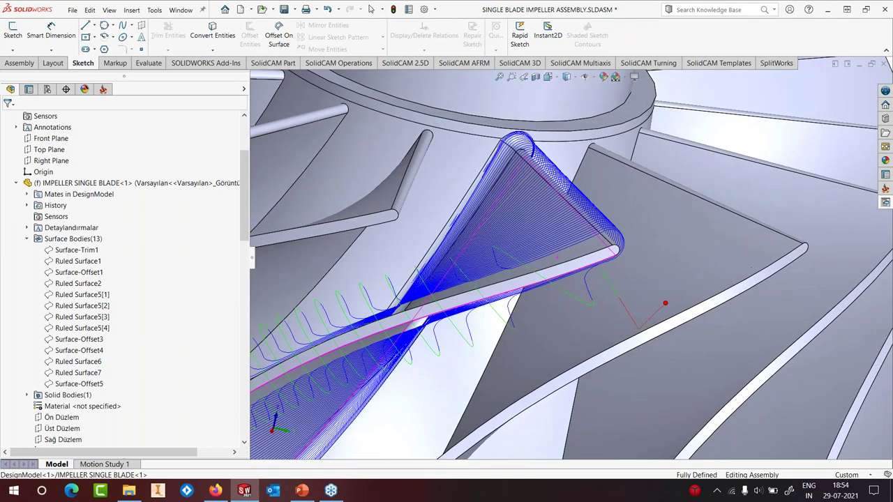
scroll(506, 200, "down", 3)
middle_click_drag(505, 200, 496, 204)
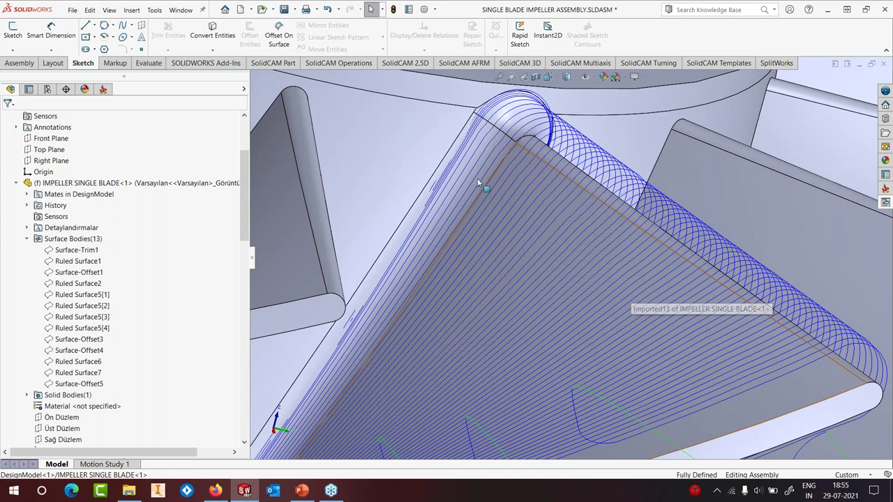
scroll(476, 179, "up", 5)
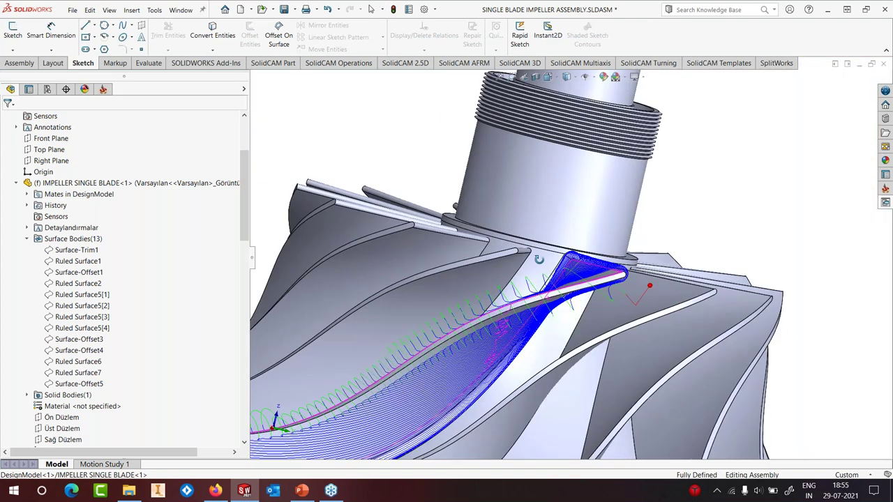
Simulate the FINISHING WITH FILLET operation in Host CAD mode, watch the tool tilt around the blade, and exit the simulation.
left_click(103, 89)
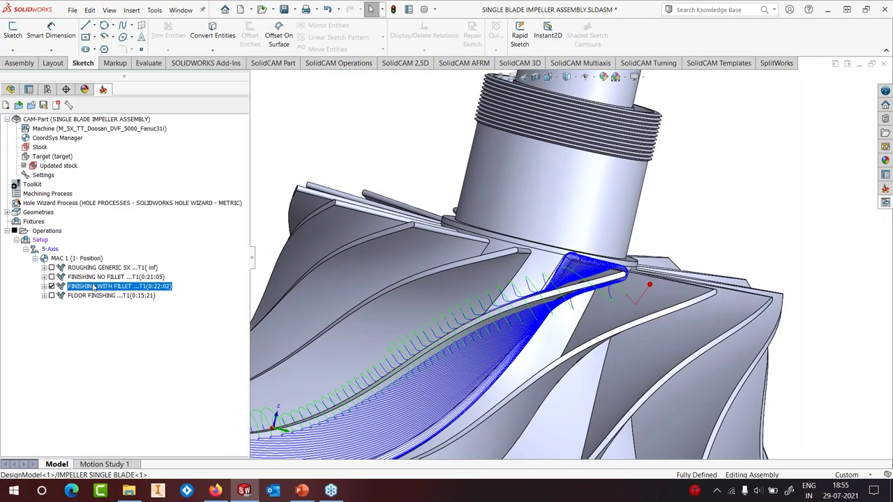
right_click(94, 286)
left_click(115, 187)
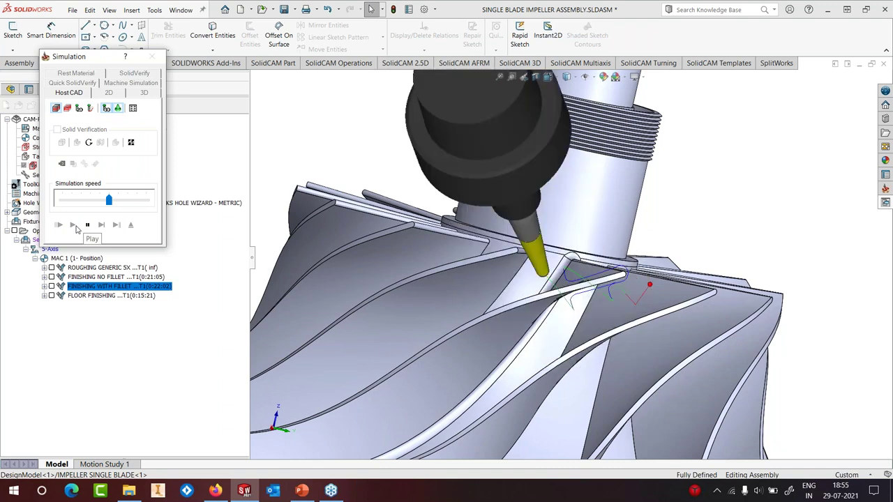
middle_click_drag(279, 228, 396, 228)
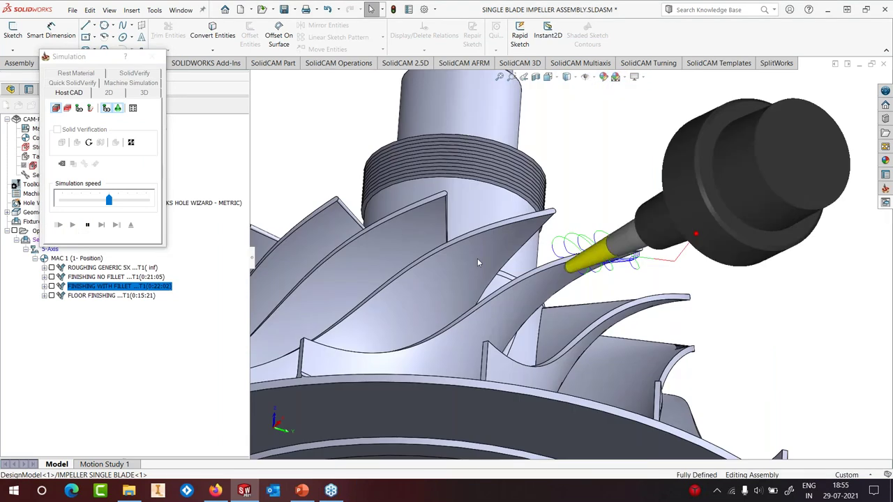
middle_click_drag(477, 262, 441, 329)
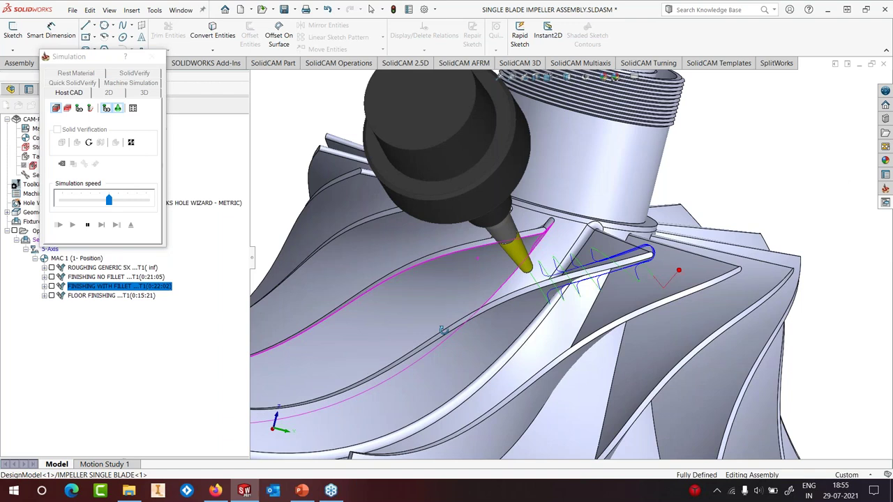
middle_click_drag(442, 329, 506, 244)
left_click(130, 224)
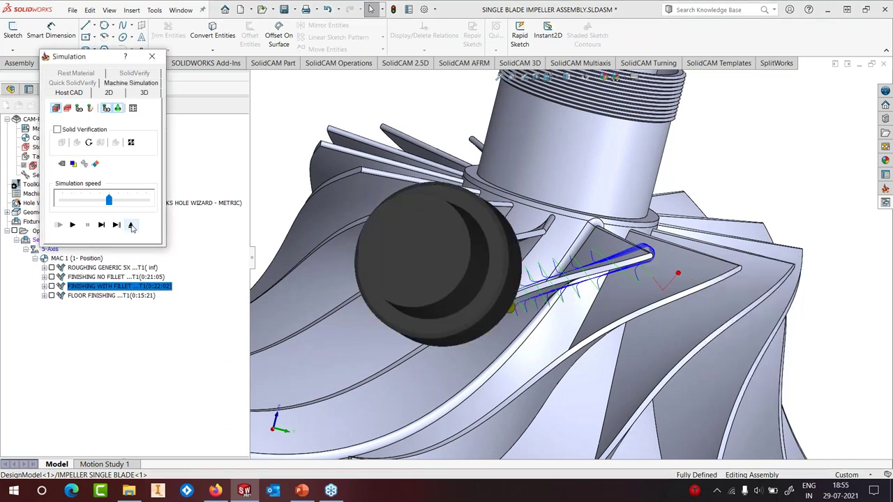
left_click(131, 226)
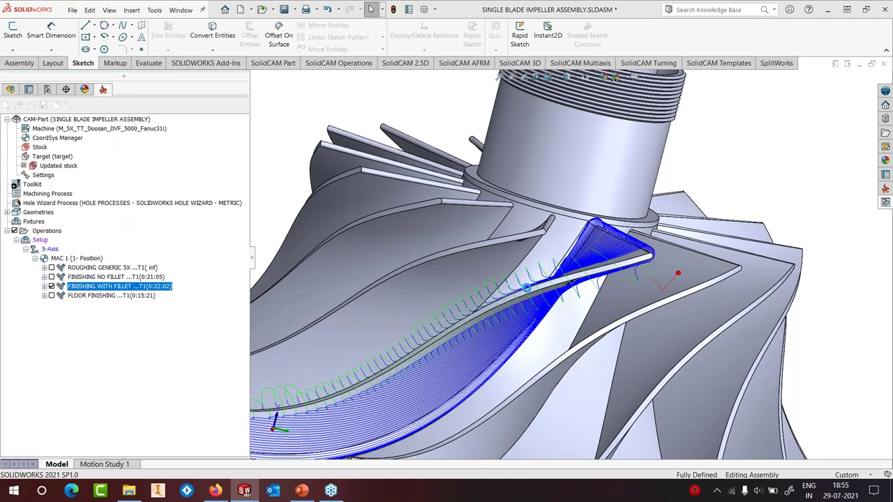
Edit the FINISHING WITH FILLET operation and set its large links between slices to use the default lead-in/lead-out.
double_click(119, 286)
left_click(212, 146)
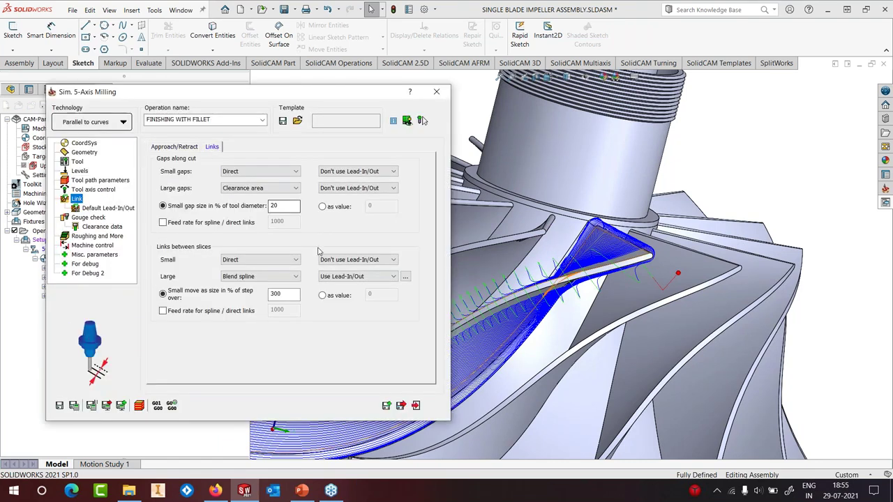
left_click(406, 277)
left_click(122, 163)
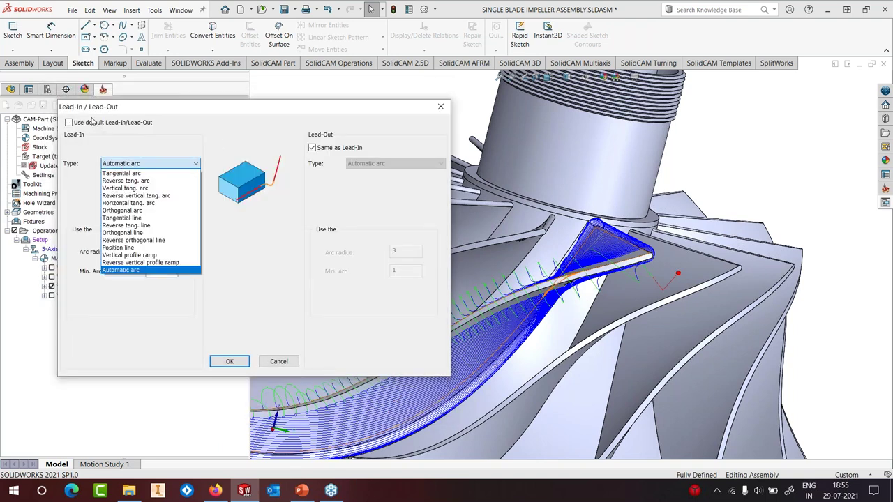
left_click(70, 124)
left_click(69, 123)
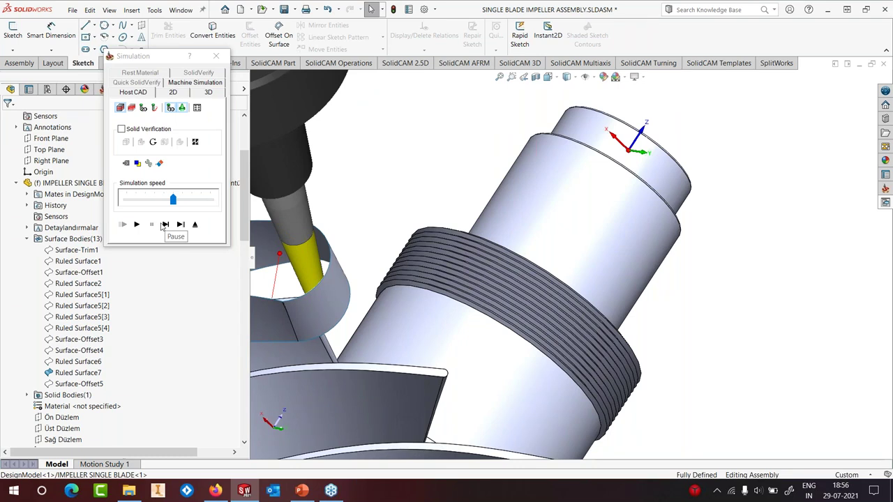
Pause the Host CAD simulation and check the tool's tilt against Ruled Surface7 at the blade's edge.
left_click(164, 224)
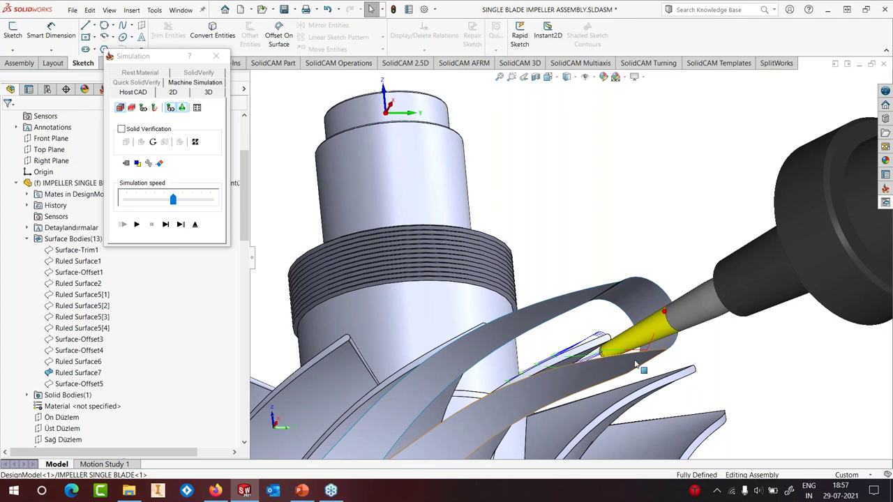
scroll(656, 312, "up", 2)
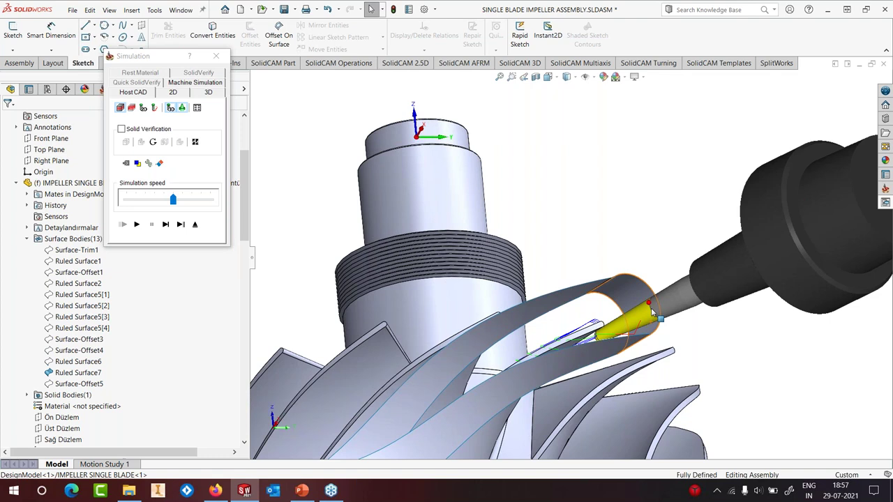
scroll(652, 312, "up", 1)
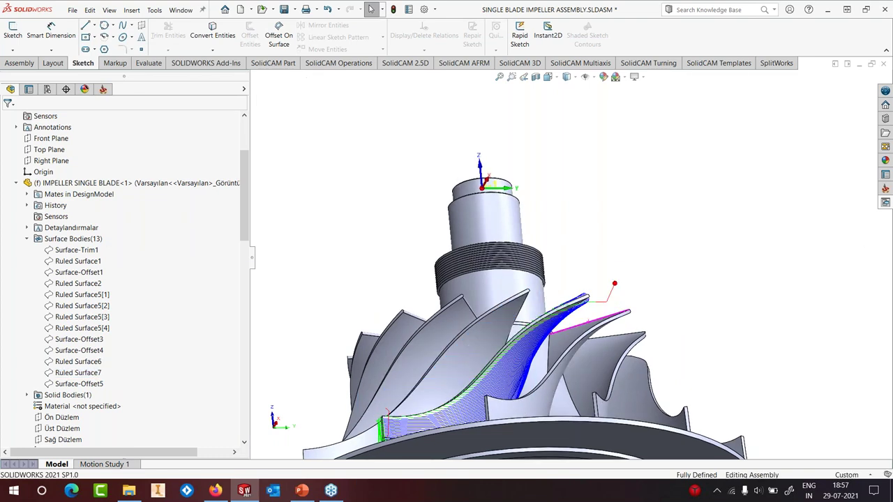
Inspect the finishing toolpath over the whole blade and around the impeller's hub.
scroll(514, 339, "up", 3)
middle_click_drag(514, 339, 498, 329)
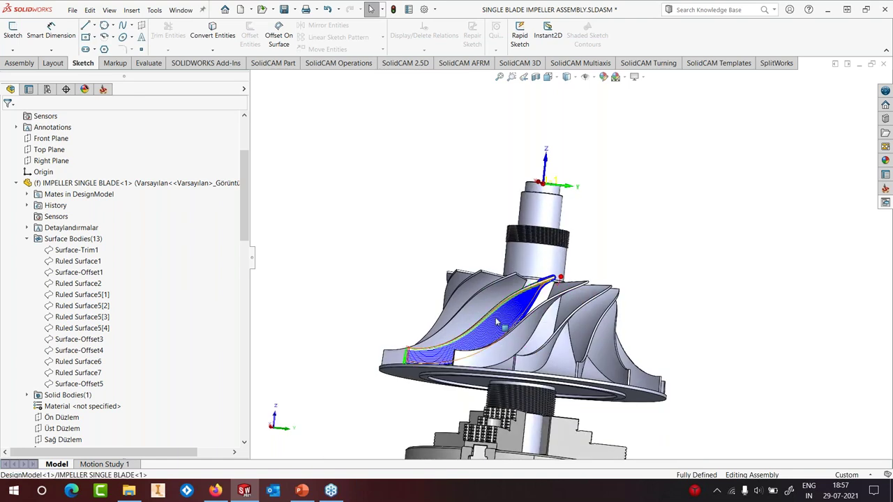
scroll(498, 321, "down", 2)
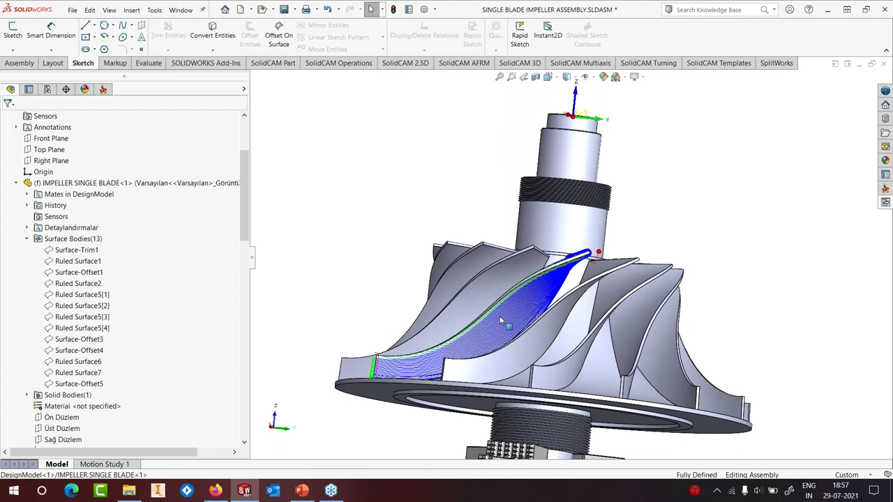
middle_click_drag(501, 320, 536, 397)
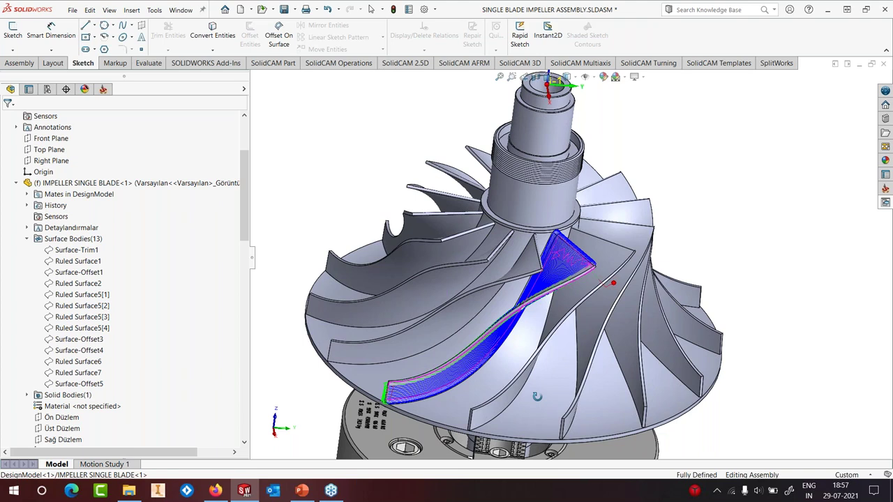
middle_click_drag(537, 396, 538, 440)
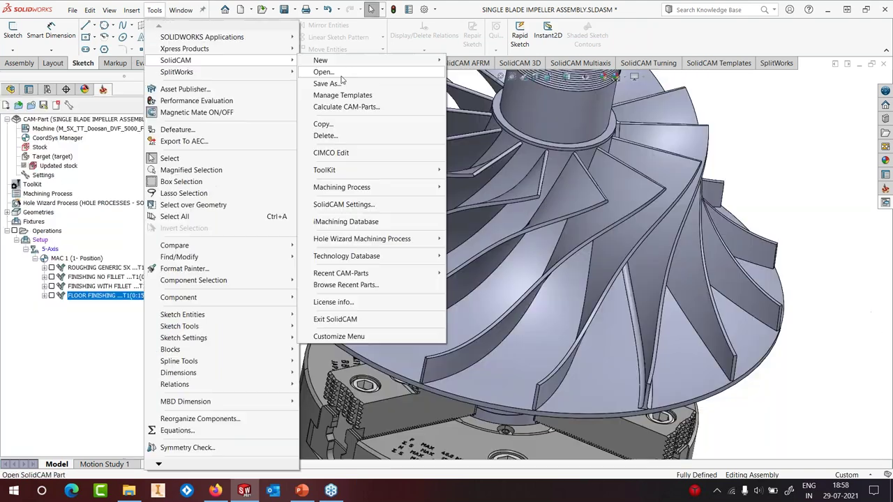
Open the CAM part CLOSED IMPELLER_PART.PRT from the 3-GEN 5X2 folder.
left_click(530, 199)
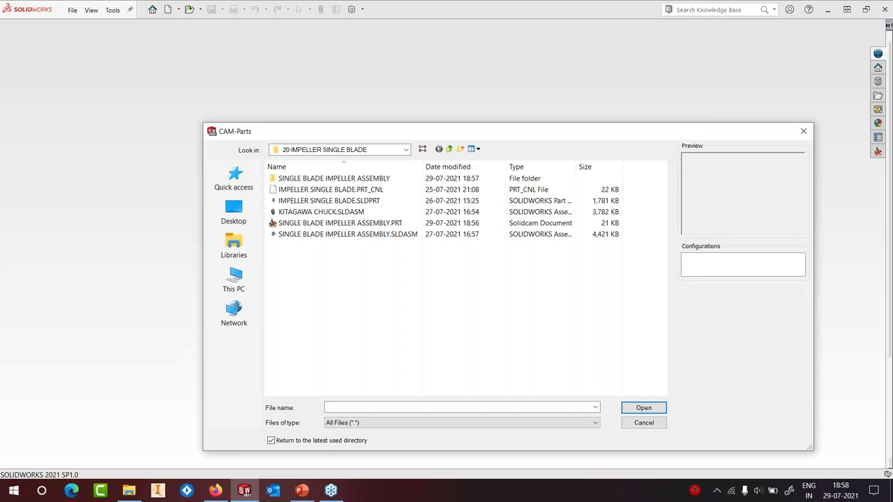
left_click(449, 149)
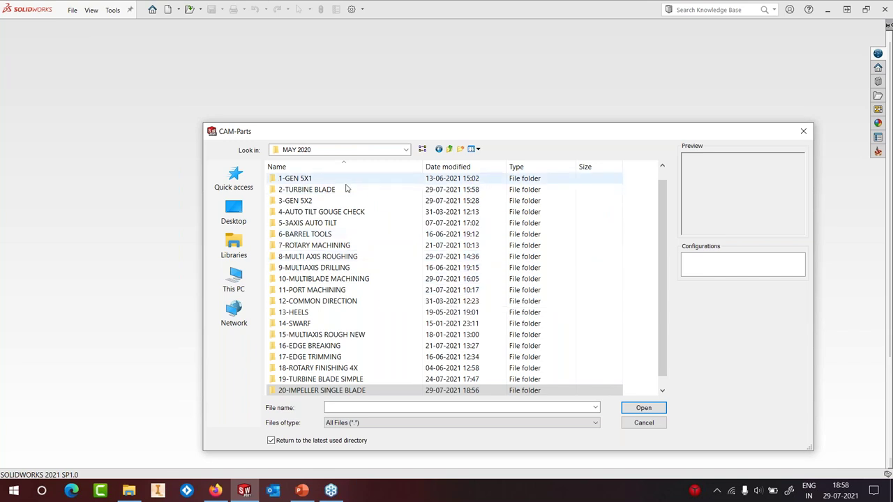
double_click(315, 202)
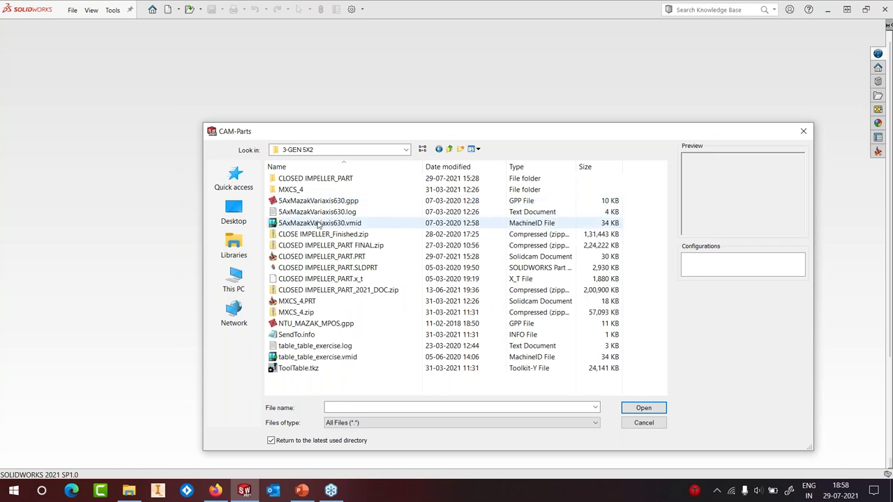
left_click(310, 257)
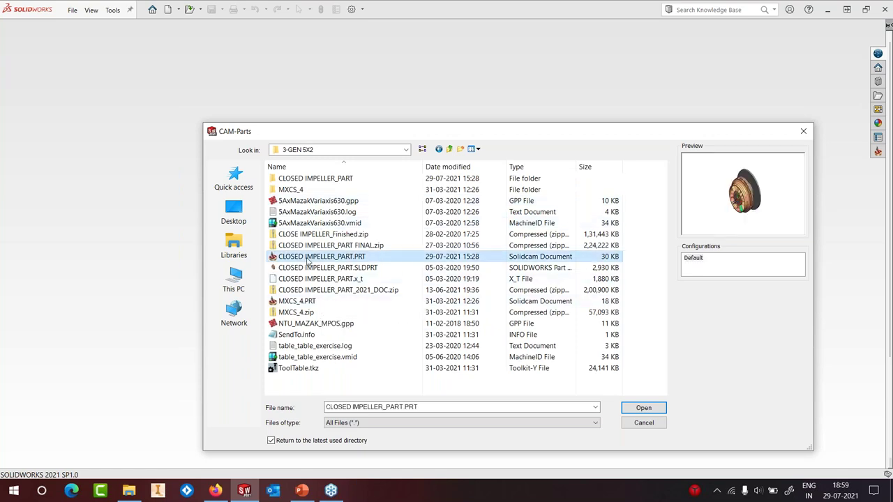
left_click(643, 407)
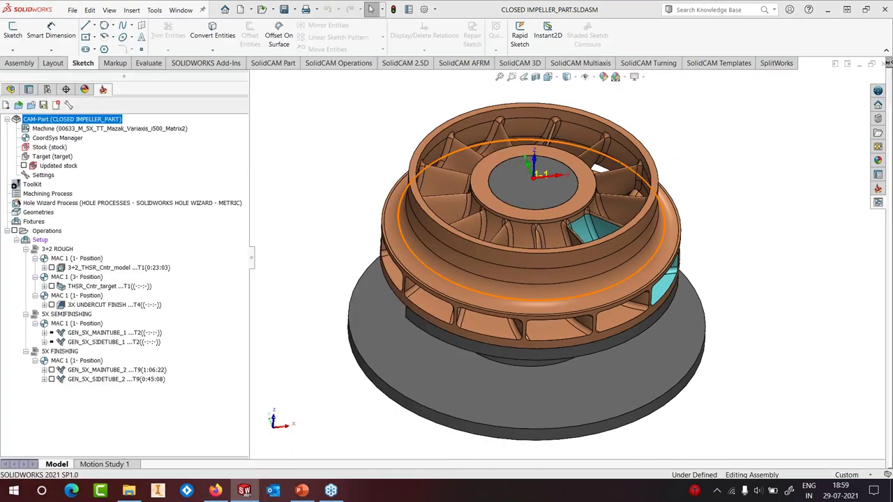
Examine the closed impeller's highlighted passage from its upper and side openings, and display the assembly's component tree.
scroll(628, 213, "down", 2)
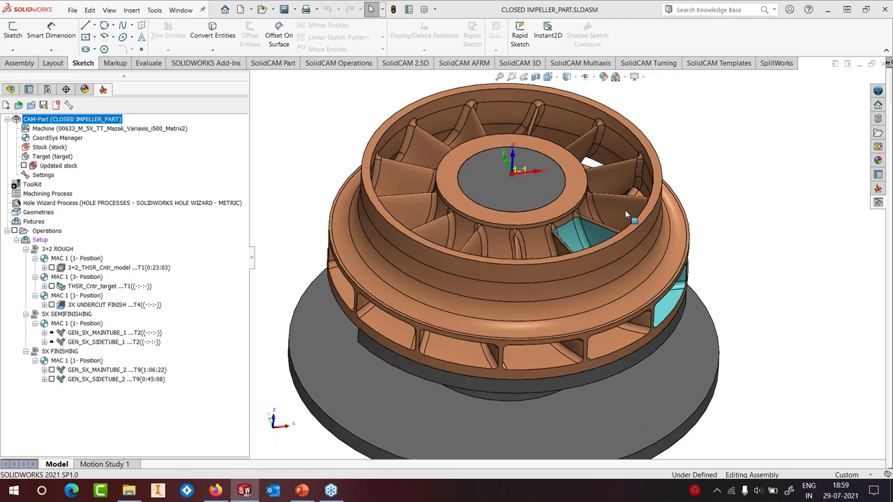
middle_click_drag(626, 210, 574, 323)
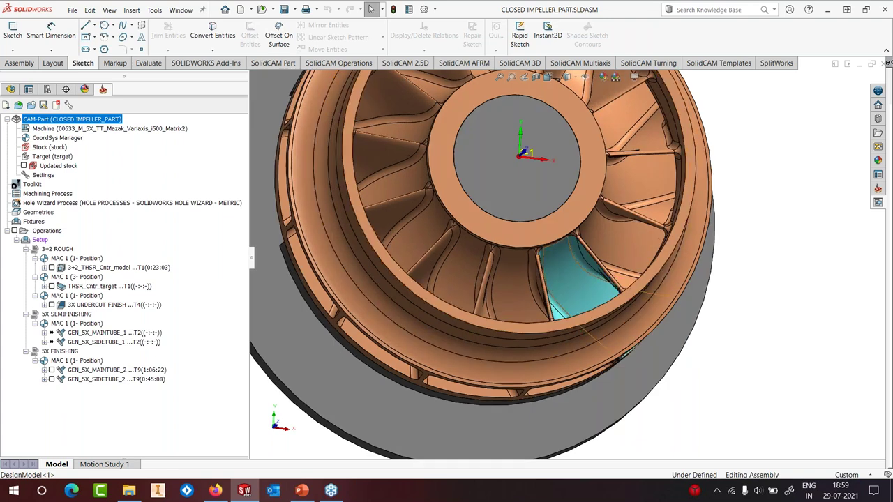
middle_click_drag(586, 288, 552, 237)
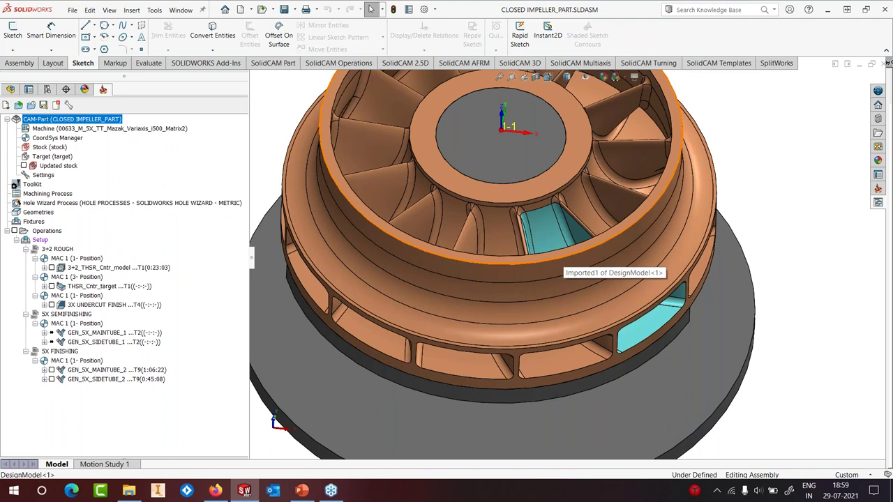
middle_click_drag(576, 199, 585, 271)
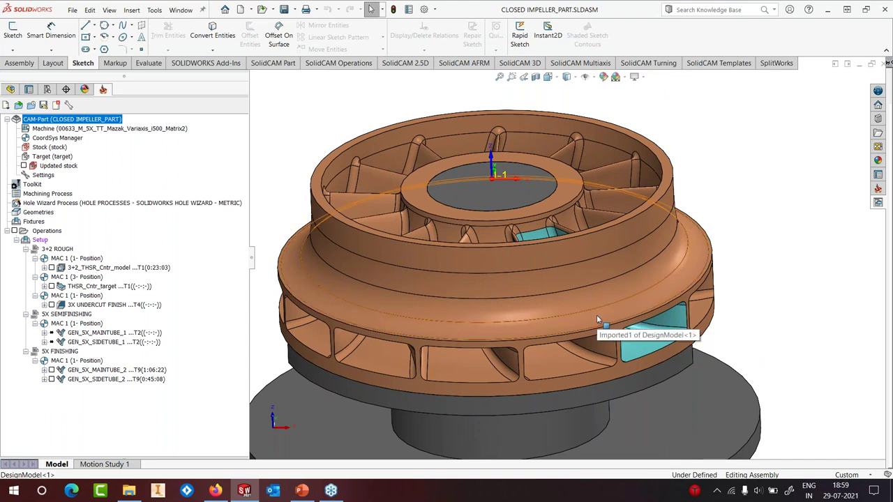
middle_click_drag(595, 292, 522, 215)
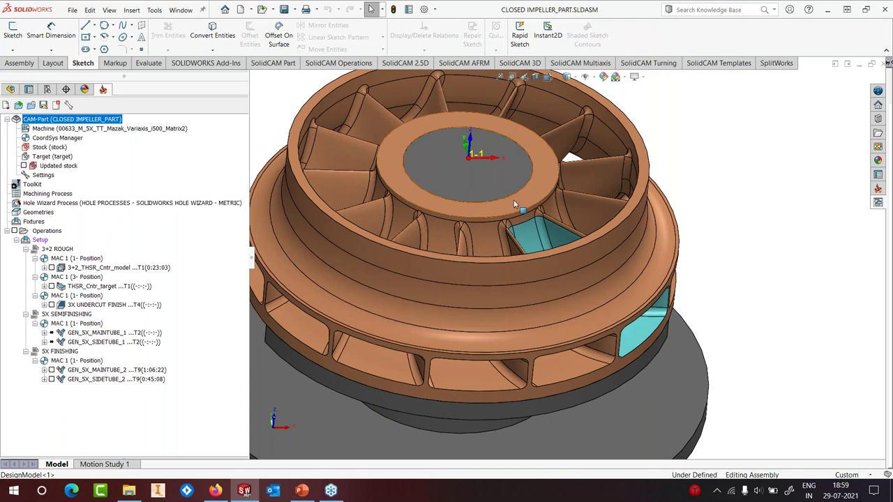
scroll(516, 209, "down", 4)
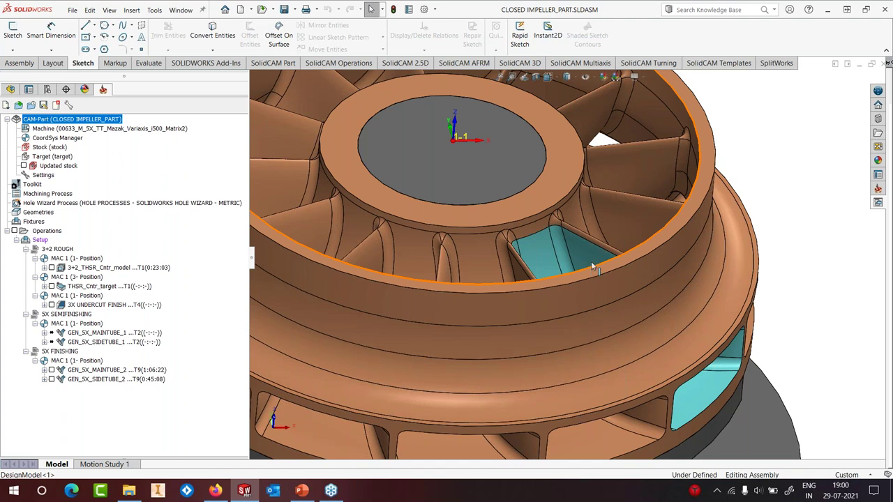
scroll(586, 263, "up", 3)
middle_click_drag(567, 282, 610, 259)
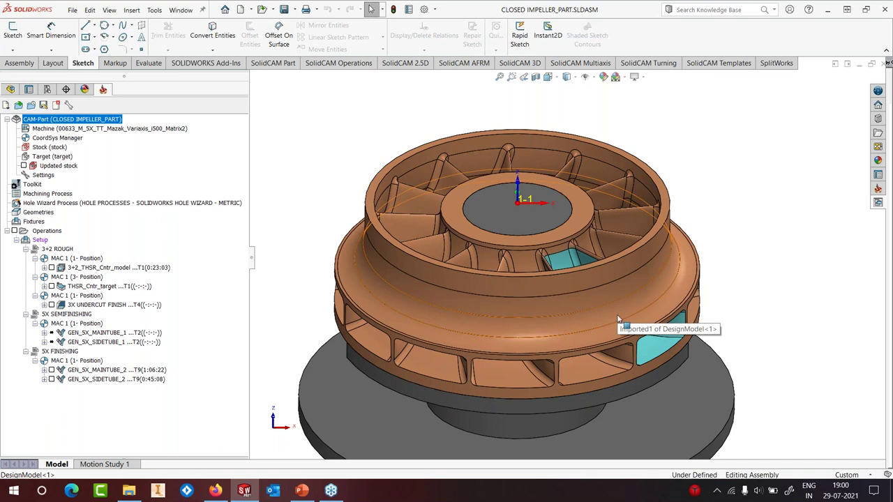
left_click(11, 90)
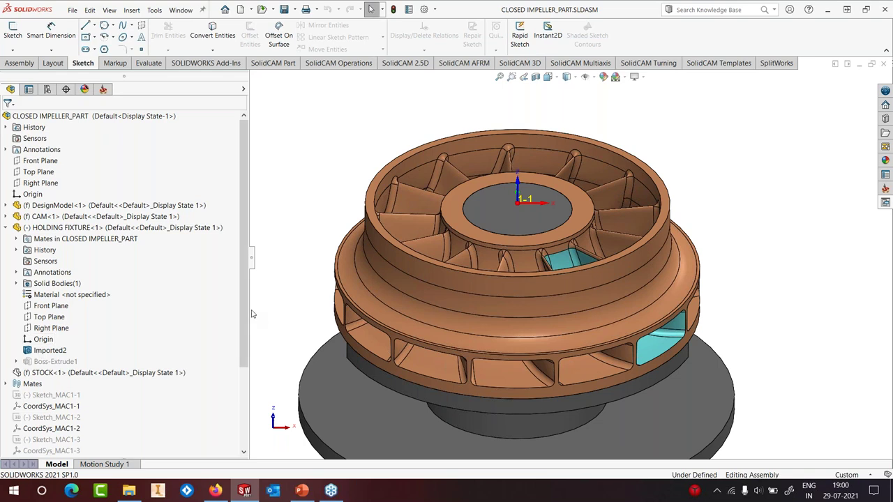
Show the UPPER TILT CURVE sketch of the DesignModel component and examine its lines above the highlighted passage.
mouse_move(243, 311)
left_mouse_down()
mouse_move(242, 380)
mouse_move(242, 304)
left_mouse_up()
left_click(7, 207)
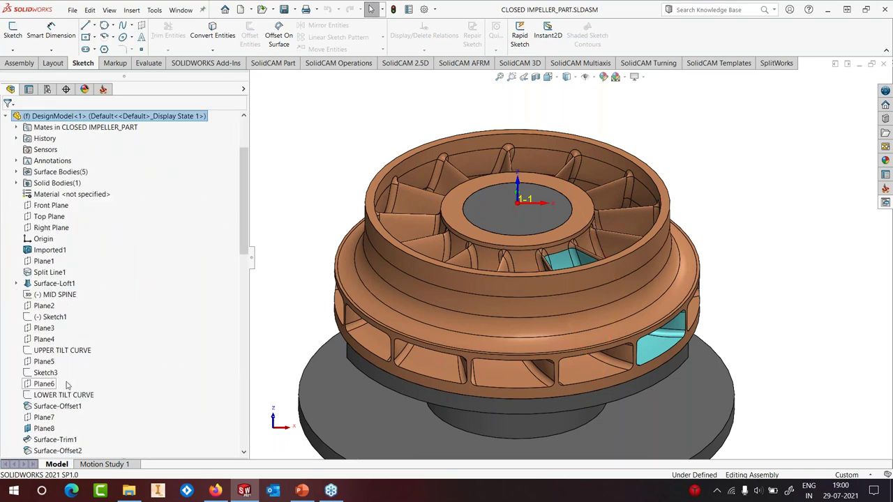
left_click(62, 351)
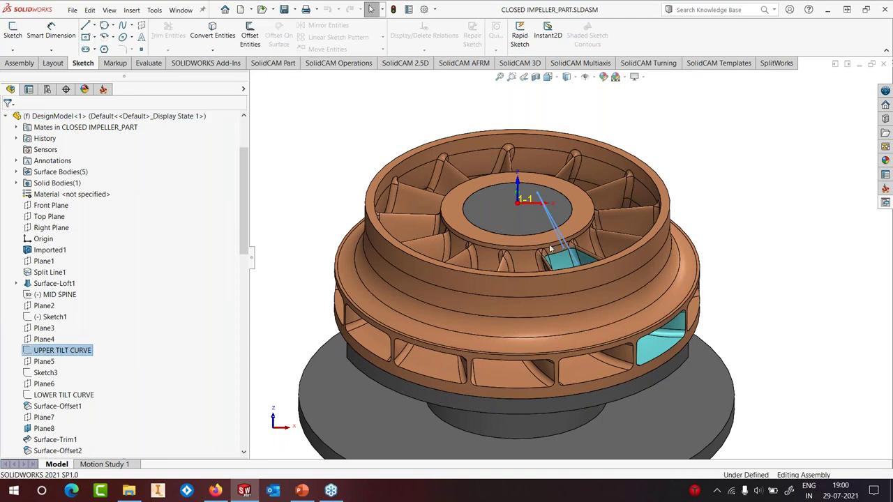
key("Escape")
middle_click_drag(635, 245, 566, 200)
scroll(607, 250, "down", 5)
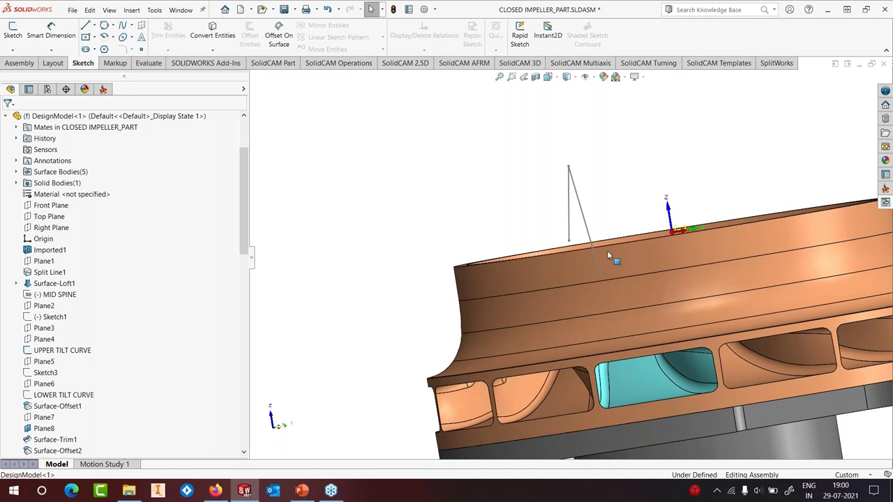
middle_click_drag(585, 238, 488, 203)
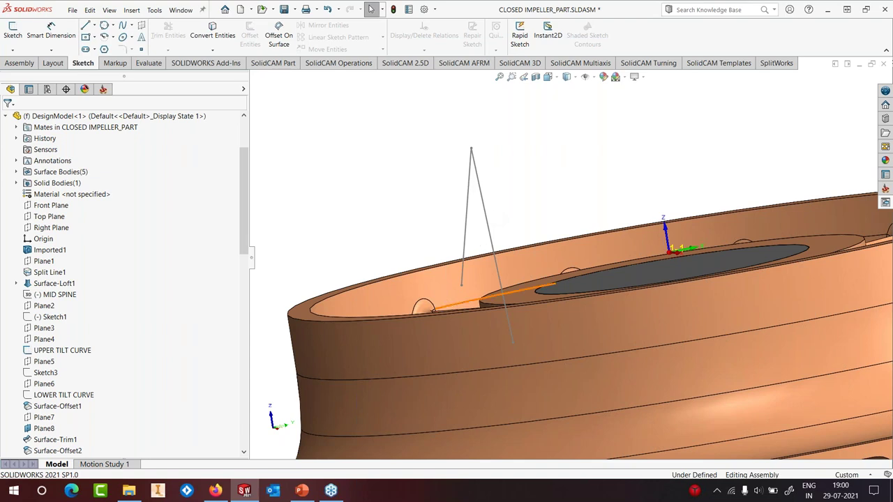
middle_click_drag(506, 335, 563, 418)
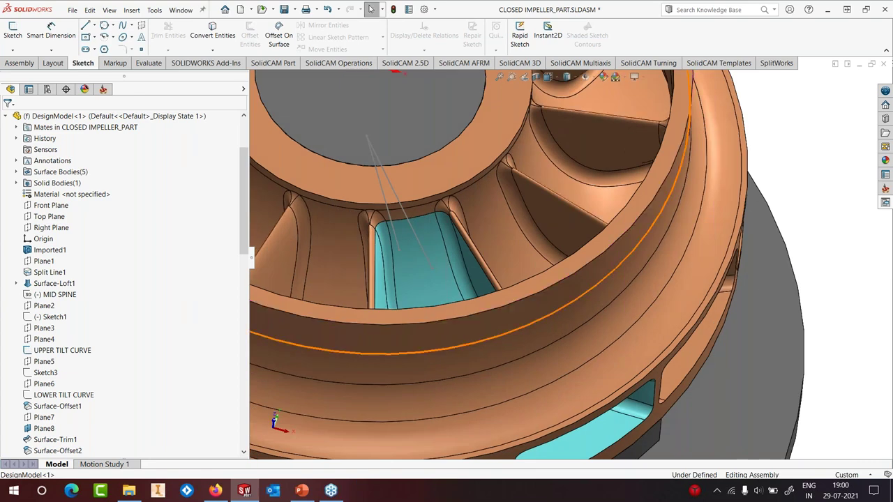
left_click(381, 185)
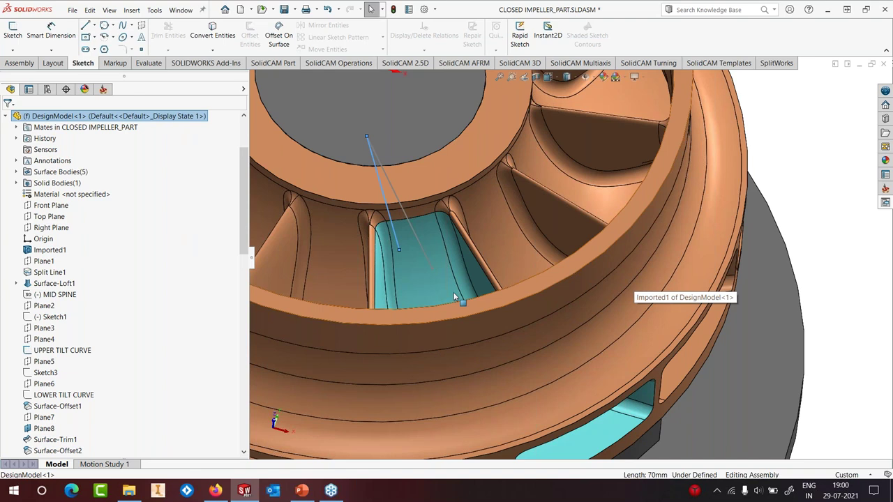
Open the GEN_5X_MAINTUBE_1 semifinishing operation for editing and review its lollipop mill data.
left_click(104, 89)
right_click(77, 333)
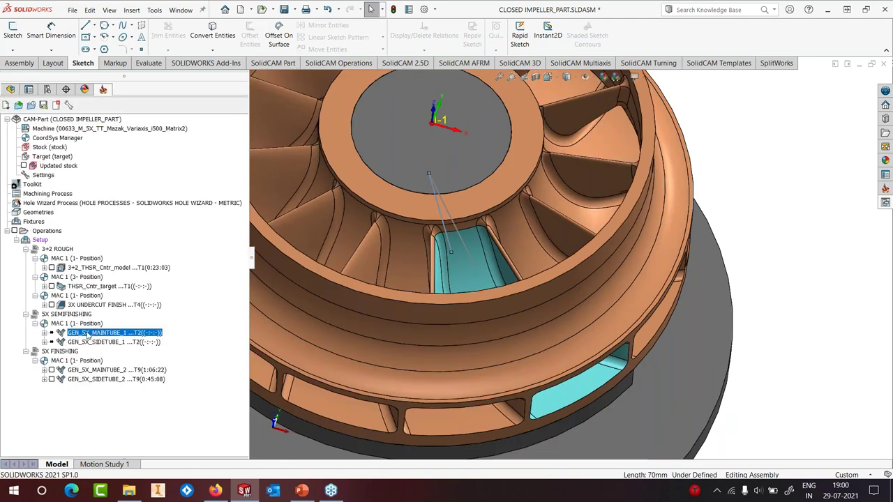
key("Escape")
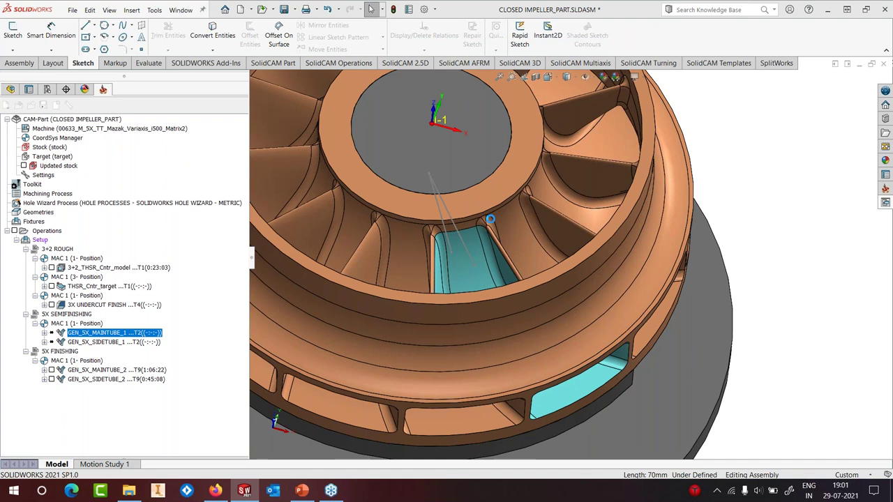
left_click_drag(217, 100, 241, 81)
left_click(93, 150)
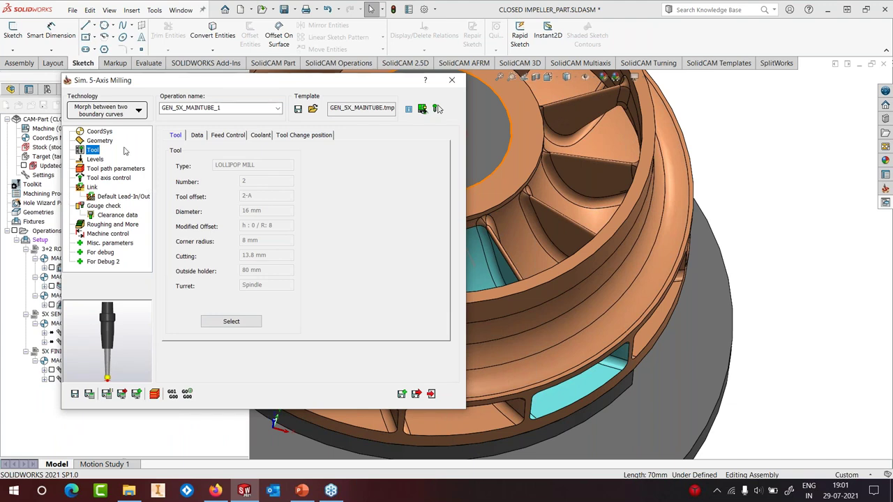
Check the operation's drive surface faces5, start edge curve contour and end edge curve contour1 on the impeller model.
left_click(99, 140)
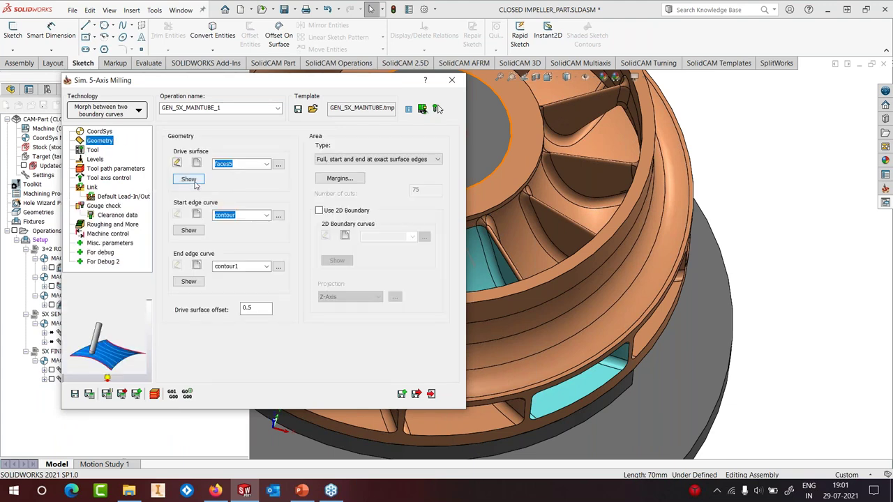
left_click(190, 180)
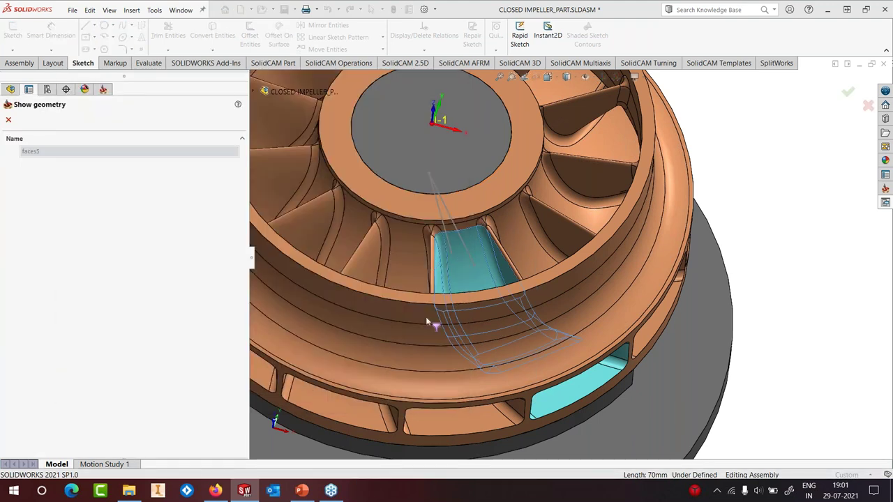
left_click(8, 120)
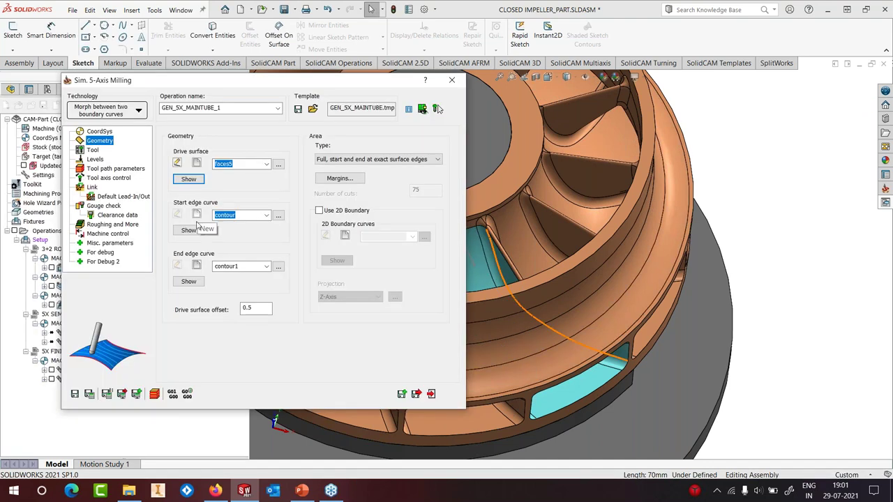
left_click(189, 231)
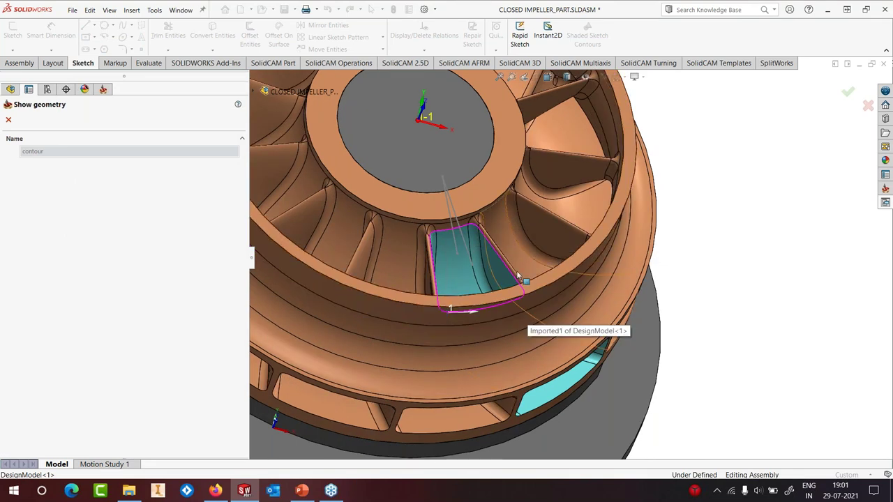
left_click(9, 121)
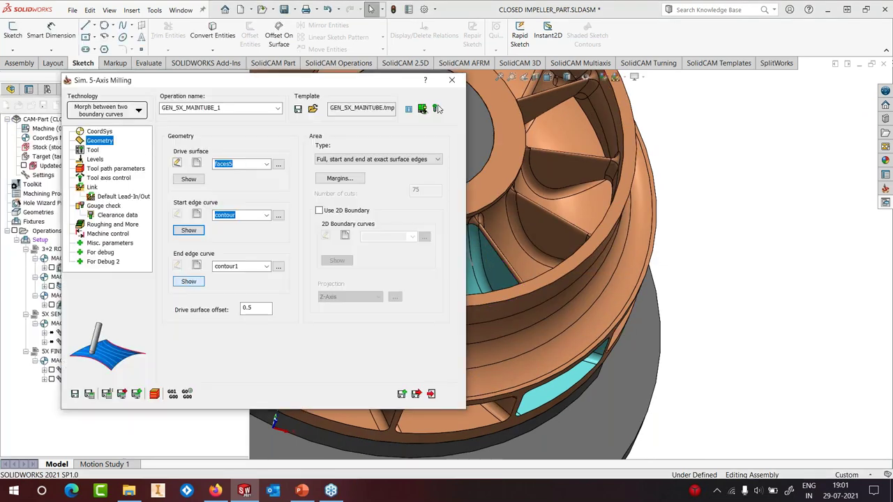
key("Return")
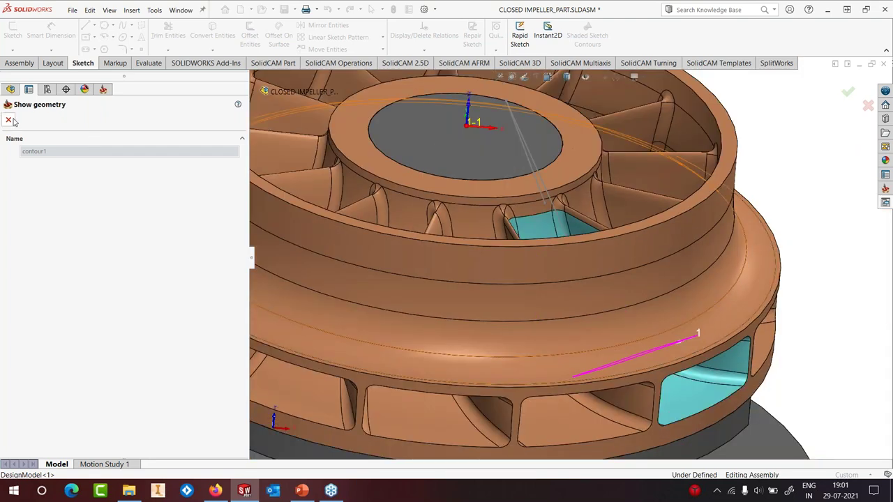
left_click(8, 119)
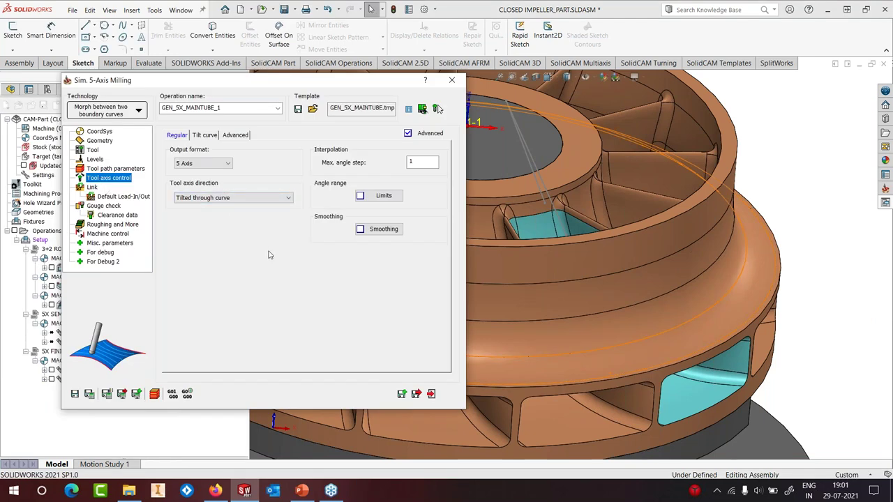
Check the tilt curve contour2 on the model and choose From start to end as the curve tilt type.
left_click(211, 138)
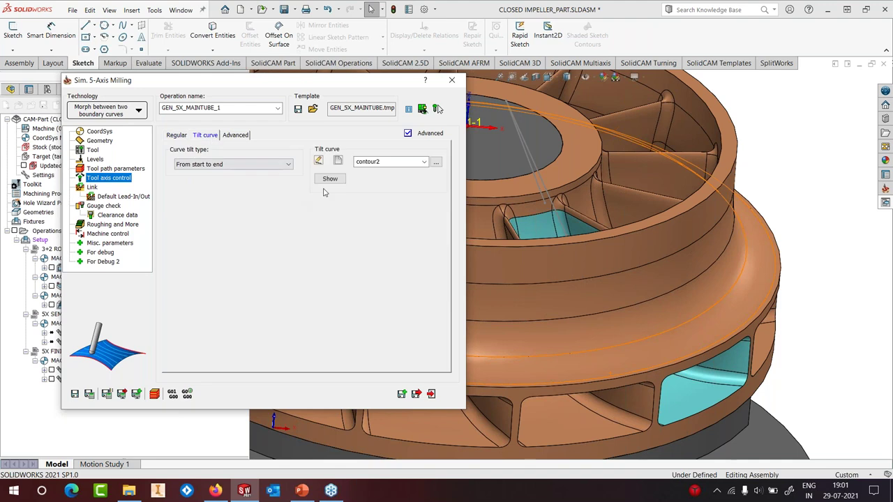
left_click(330, 179)
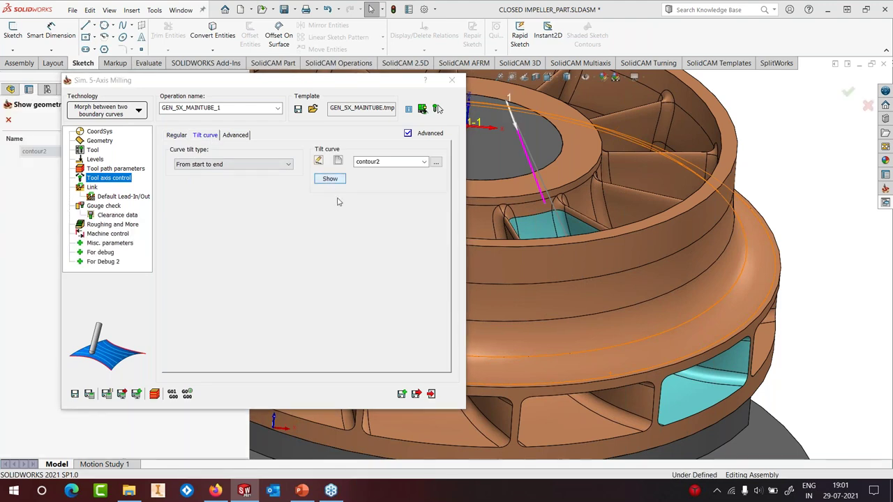
middle_click_drag(618, 168, 394, 131)
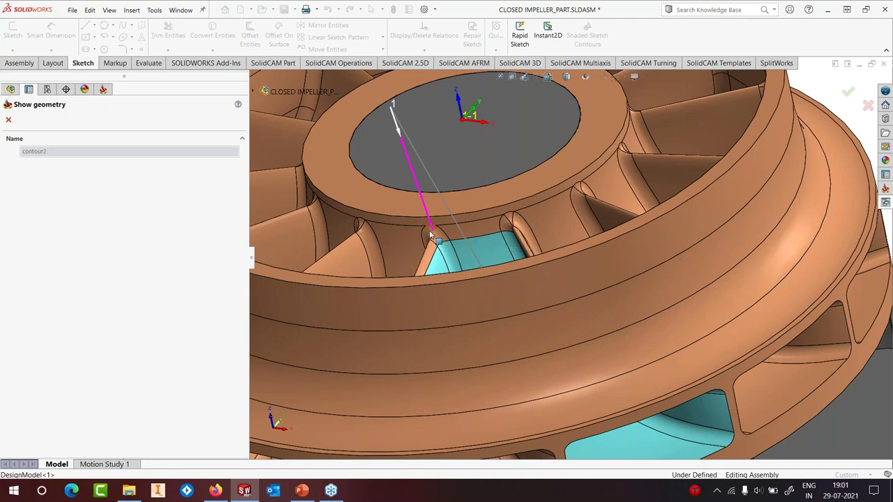
left_click(9, 120)
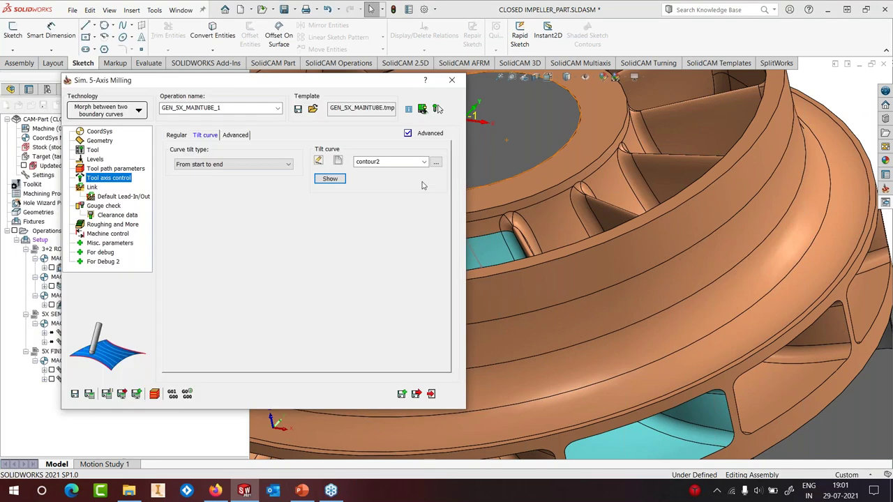
left_click(221, 165)
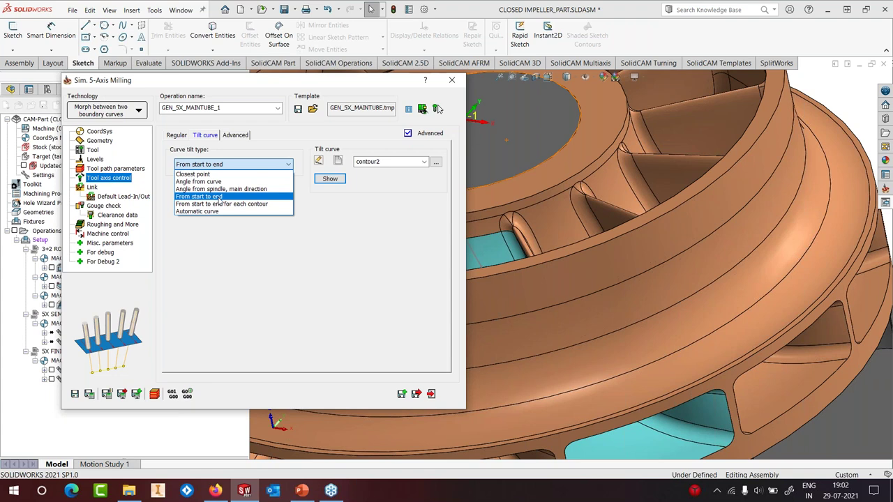
left_click(219, 198)
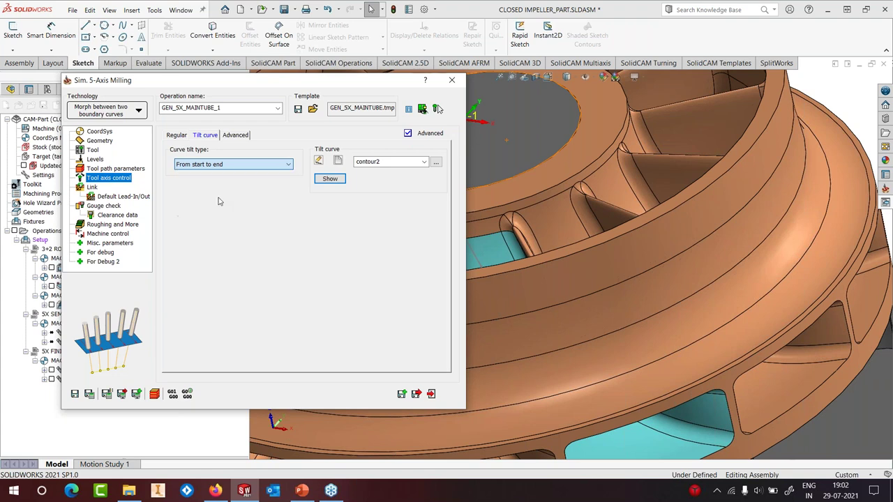
Save and close the GEN_5X_MAINTUBE_1 operation and calculate its toolpath.
left_click_drag(276, 86, 346, 76)
left_click(146, 384)
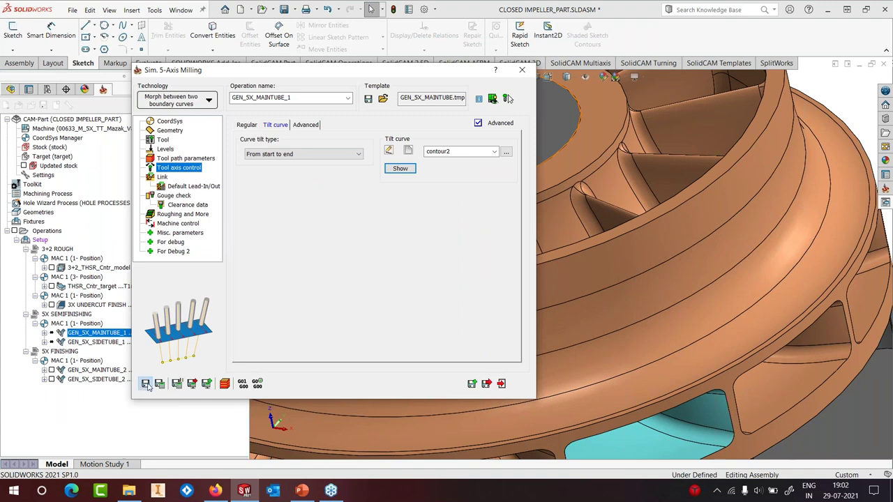
left_click(502, 384)
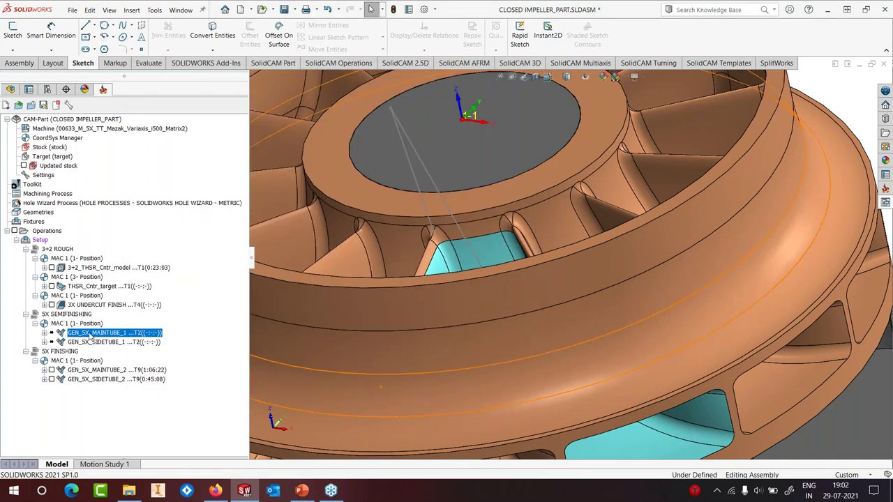
right_click(88, 332)
left_click(120, 151)
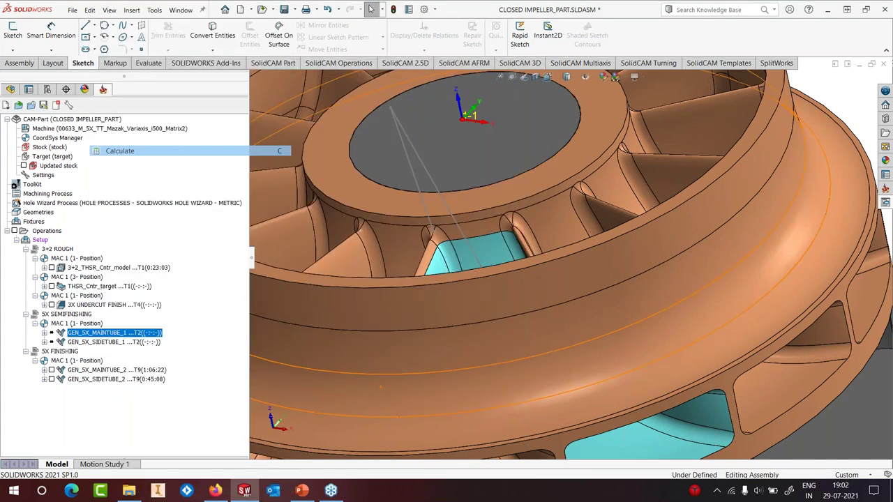
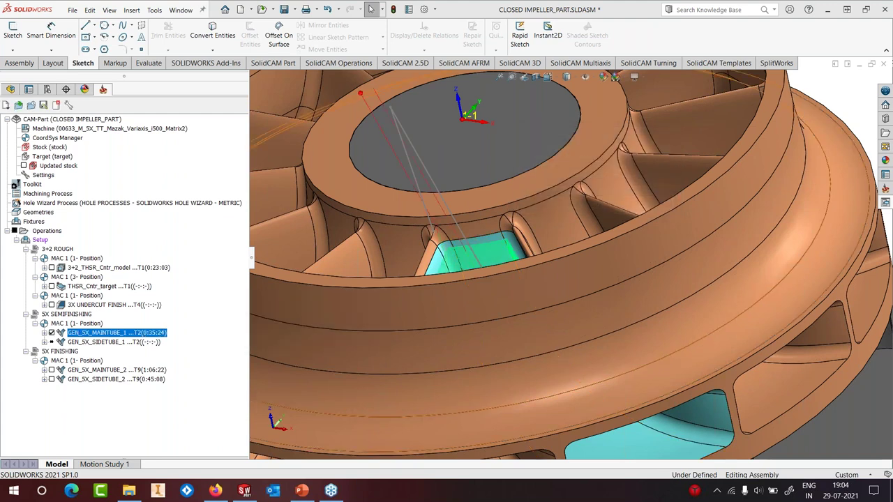
Run the Host CAD simulation of GEN_5X_MAINTUBE_1 and examine the tool's tilt inside the highlighted passage.
scroll(492, 262, "up", 3)
middle_click_drag(511, 260, 544, 314)
right_click(140, 333)
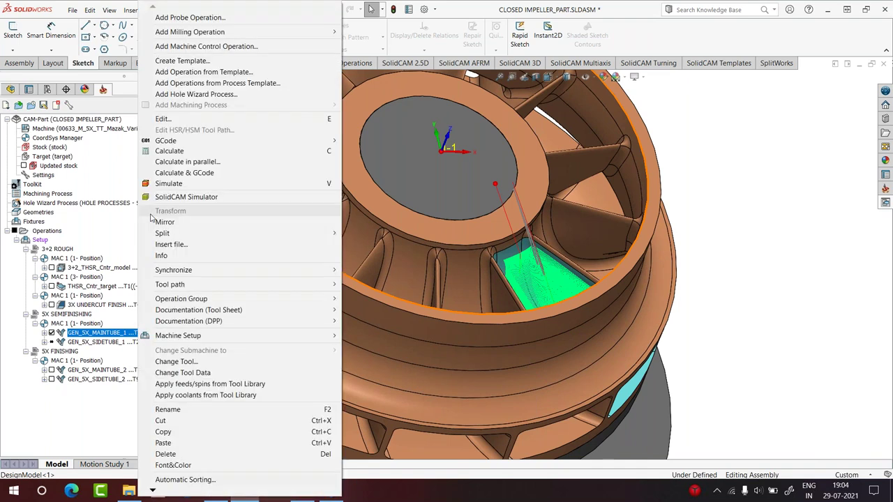
left_click(161, 185)
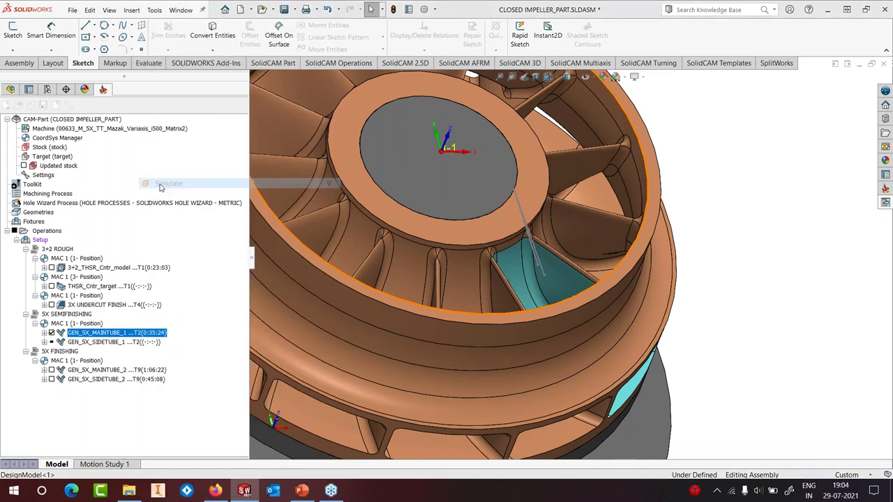
left_click(137, 225)
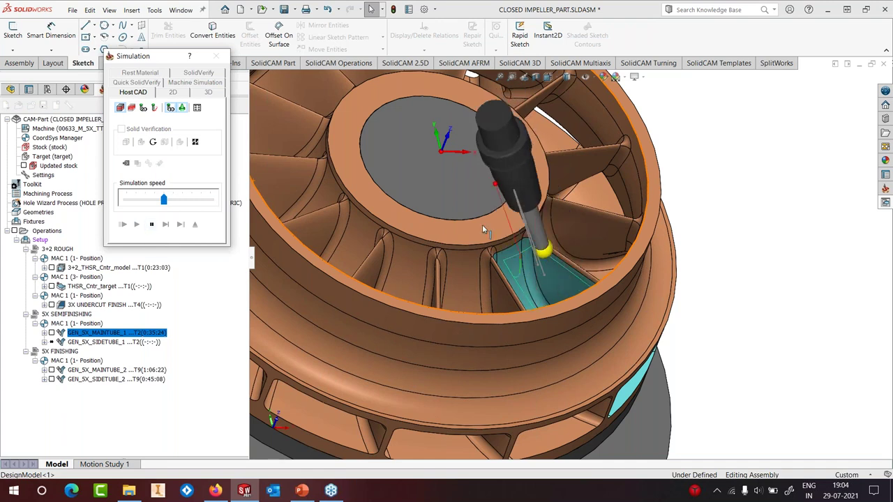
middle_click_drag(482, 225, 431, 197)
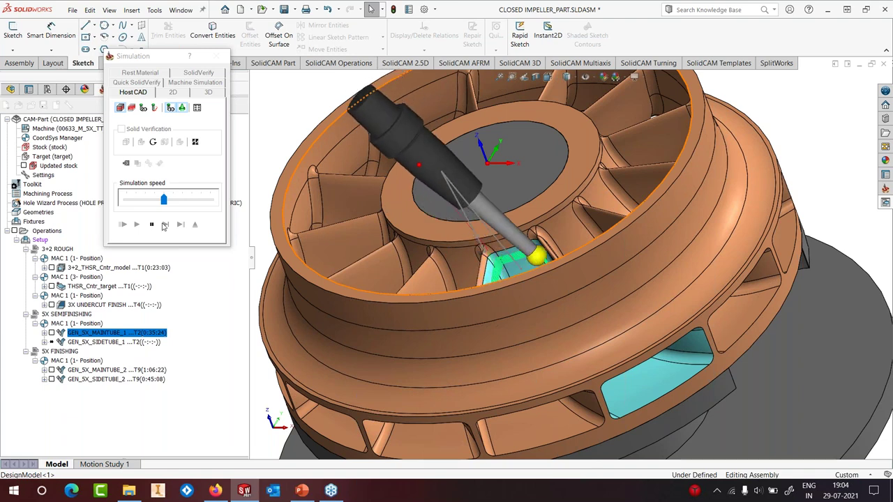
Switch to Machine Simulation for GEN_5X_MAINTUBE_1 and take a close look at the impeller on the machine table.
left_click(195, 82)
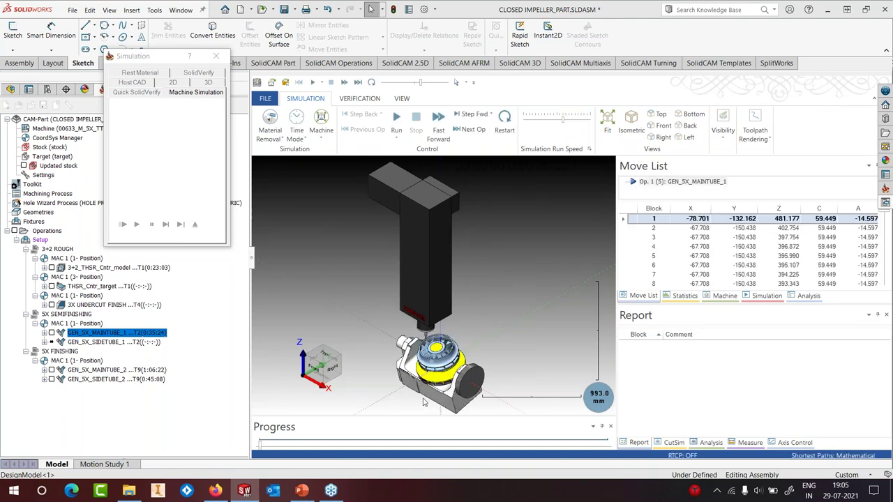
scroll(422, 392, "up", 2)
scroll(436, 333, "up", 2)
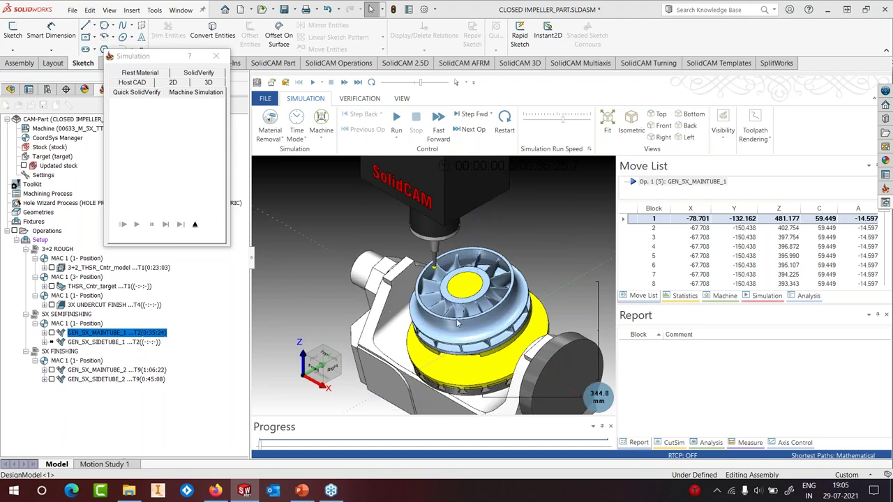
Apply the Tool Number color scheme in the machine simulation's toolpath analysis and toggle the toolpath visibility.
left_click(804, 296)
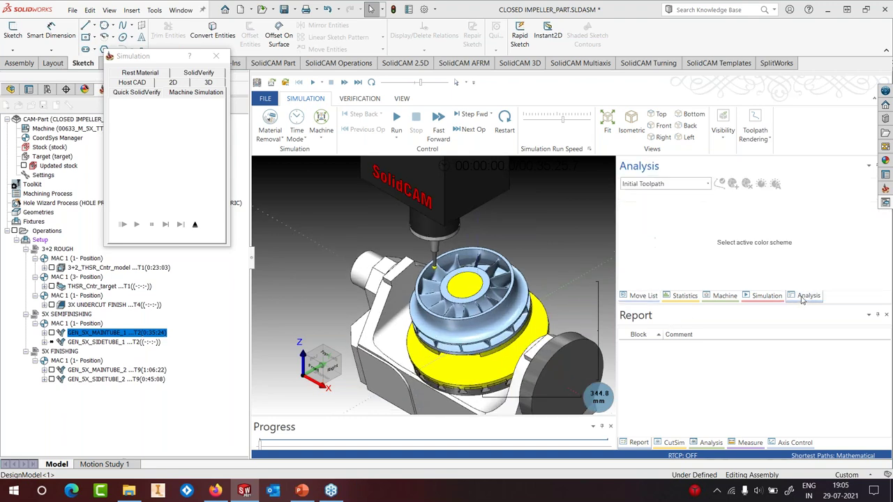
left_click(707, 184)
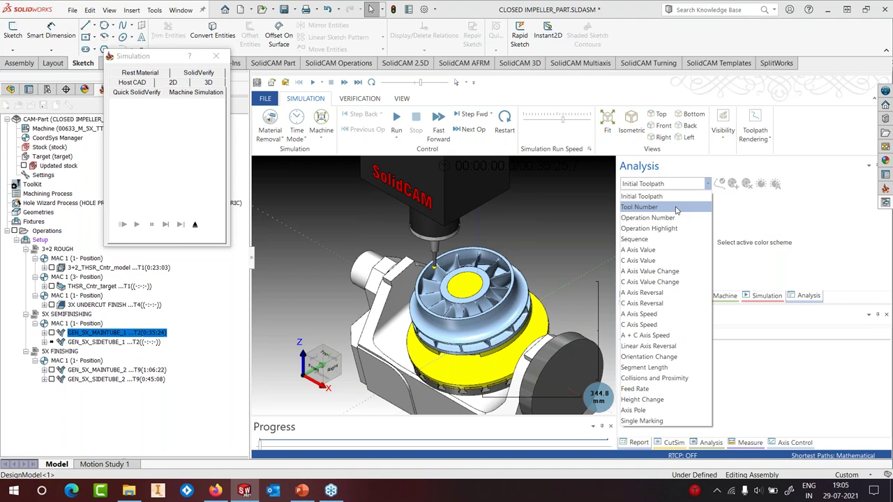
left_click(676, 208)
left_click(723, 129)
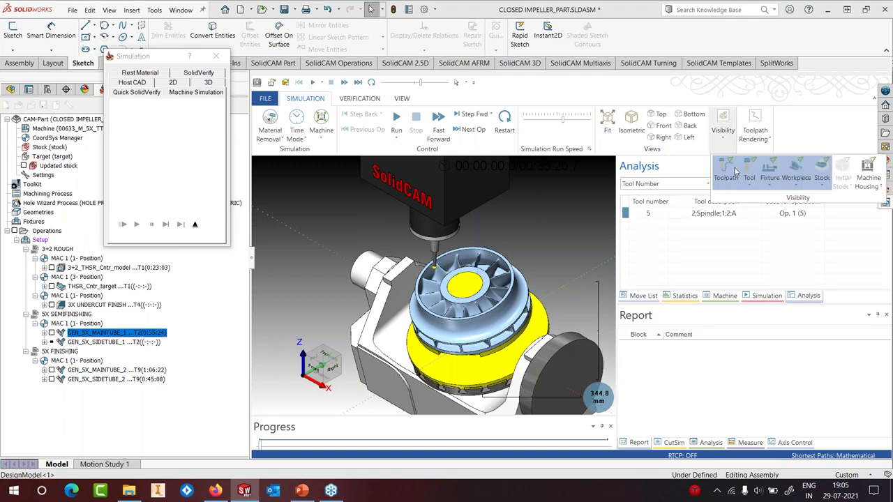
left_click(727, 168)
Set the toolpath analysis color scheme to Initial Toolpath.
left_click(800, 299)
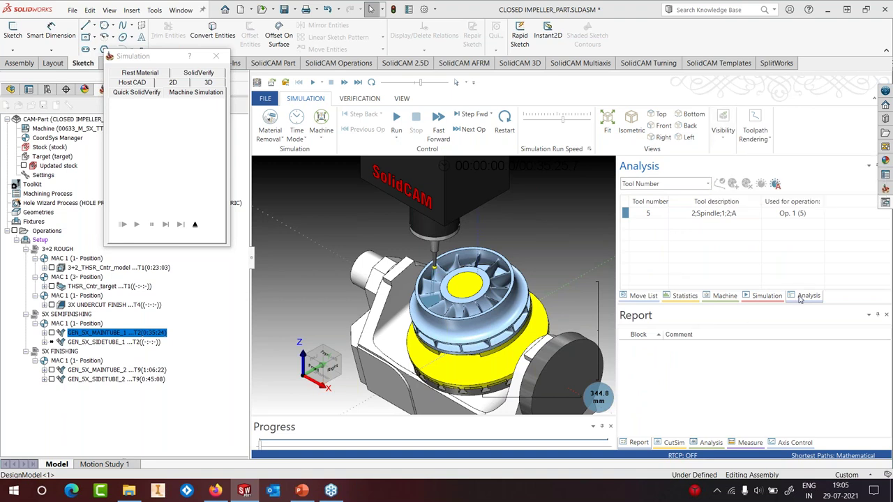
left_click(673, 184)
left_click(649, 200)
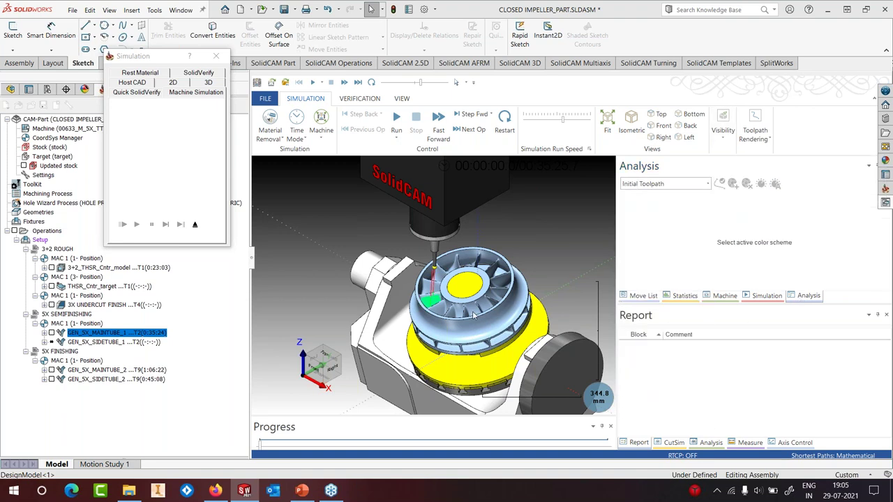
Run the machine simulation of GEN_5X_MAINTUBE_1, watch the tool move through the impeller passage, and exit the simulation.
scroll(473, 315, "up", 3)
scroll(473, 316, "down", 4)
left_click(395, 118)
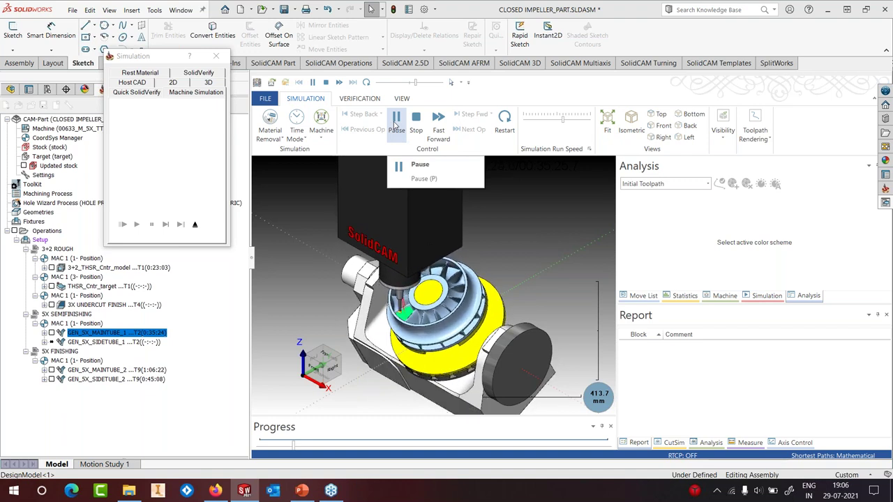
left_click(395, 124)
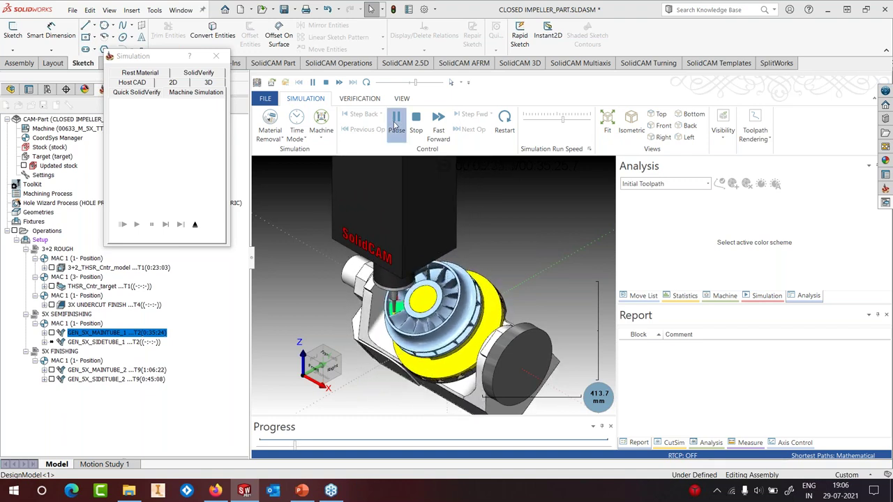
left_click(195, 225)
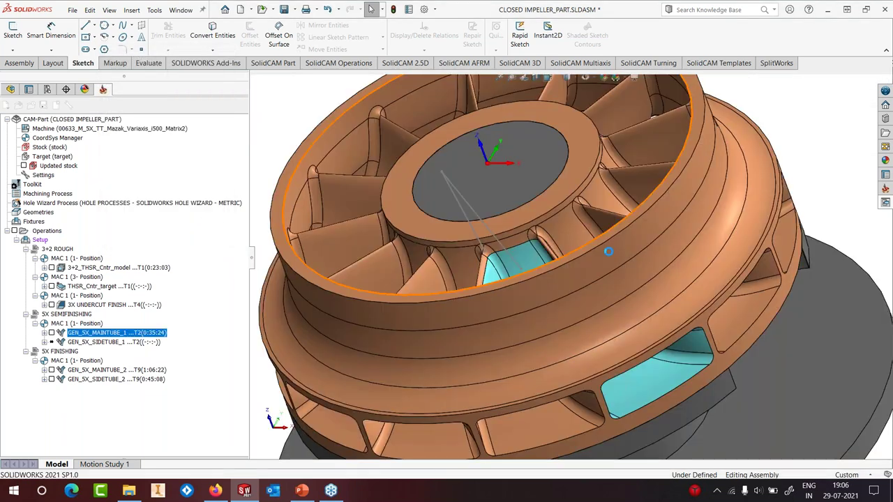
Switch to PowerPoint and start the slide show from the Generic 4/5 Axis Demo slide, duplicated on both displays.
left_click(301, 491)
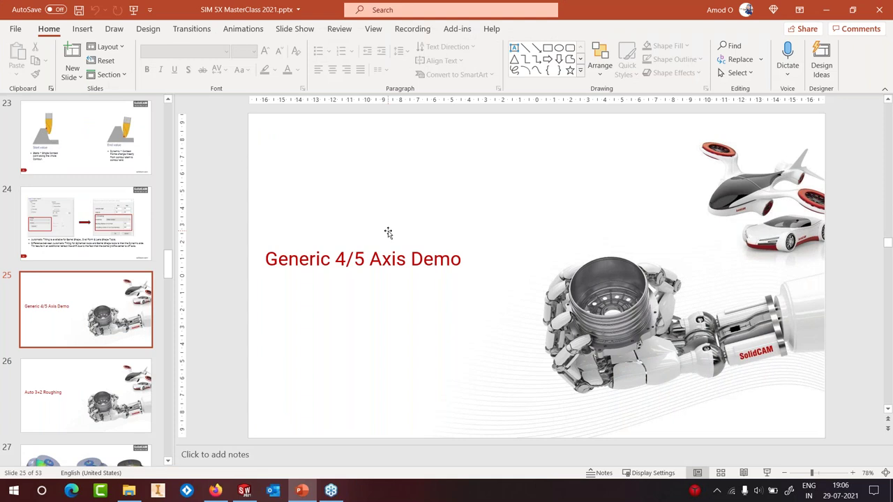
left_click(767, 473)
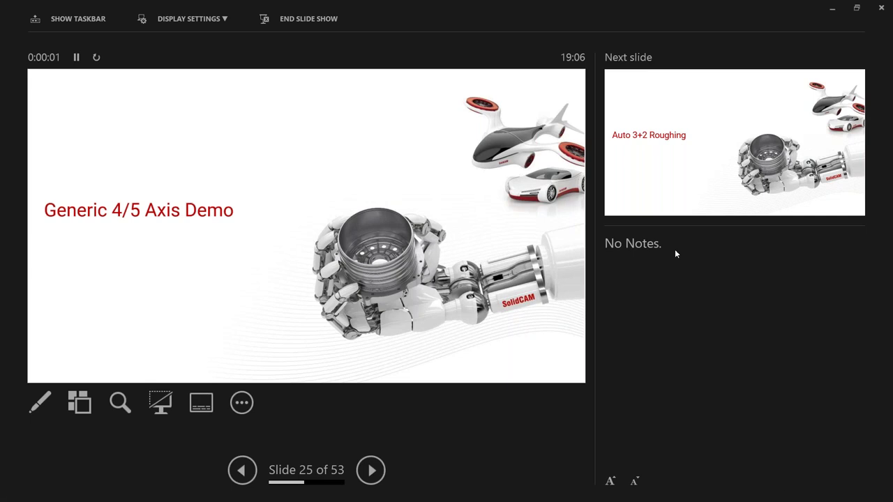
left_click(203, 20)
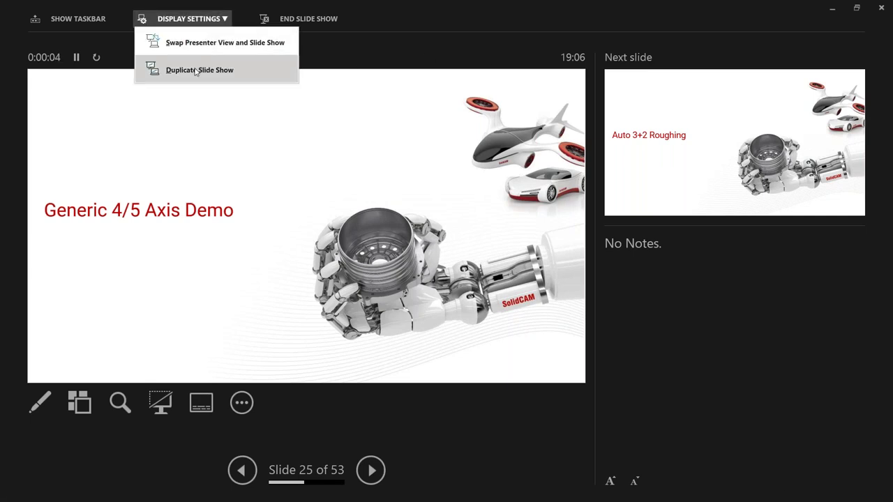
left_click(196, 70)
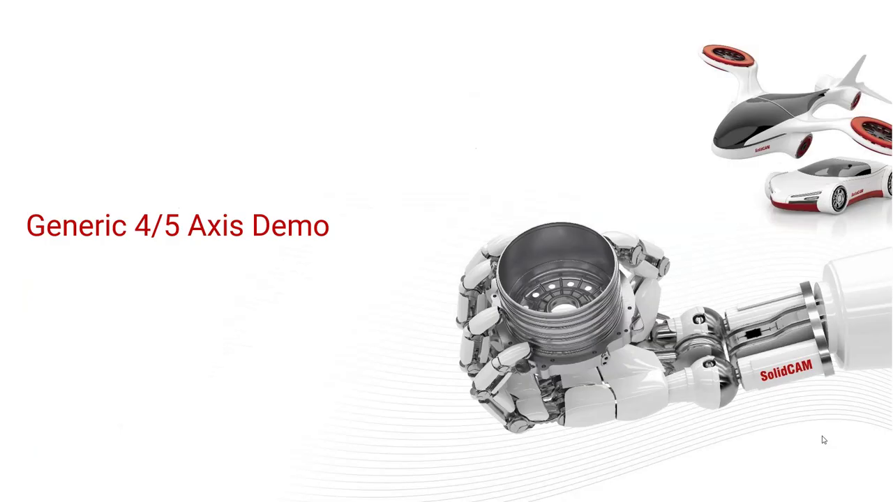